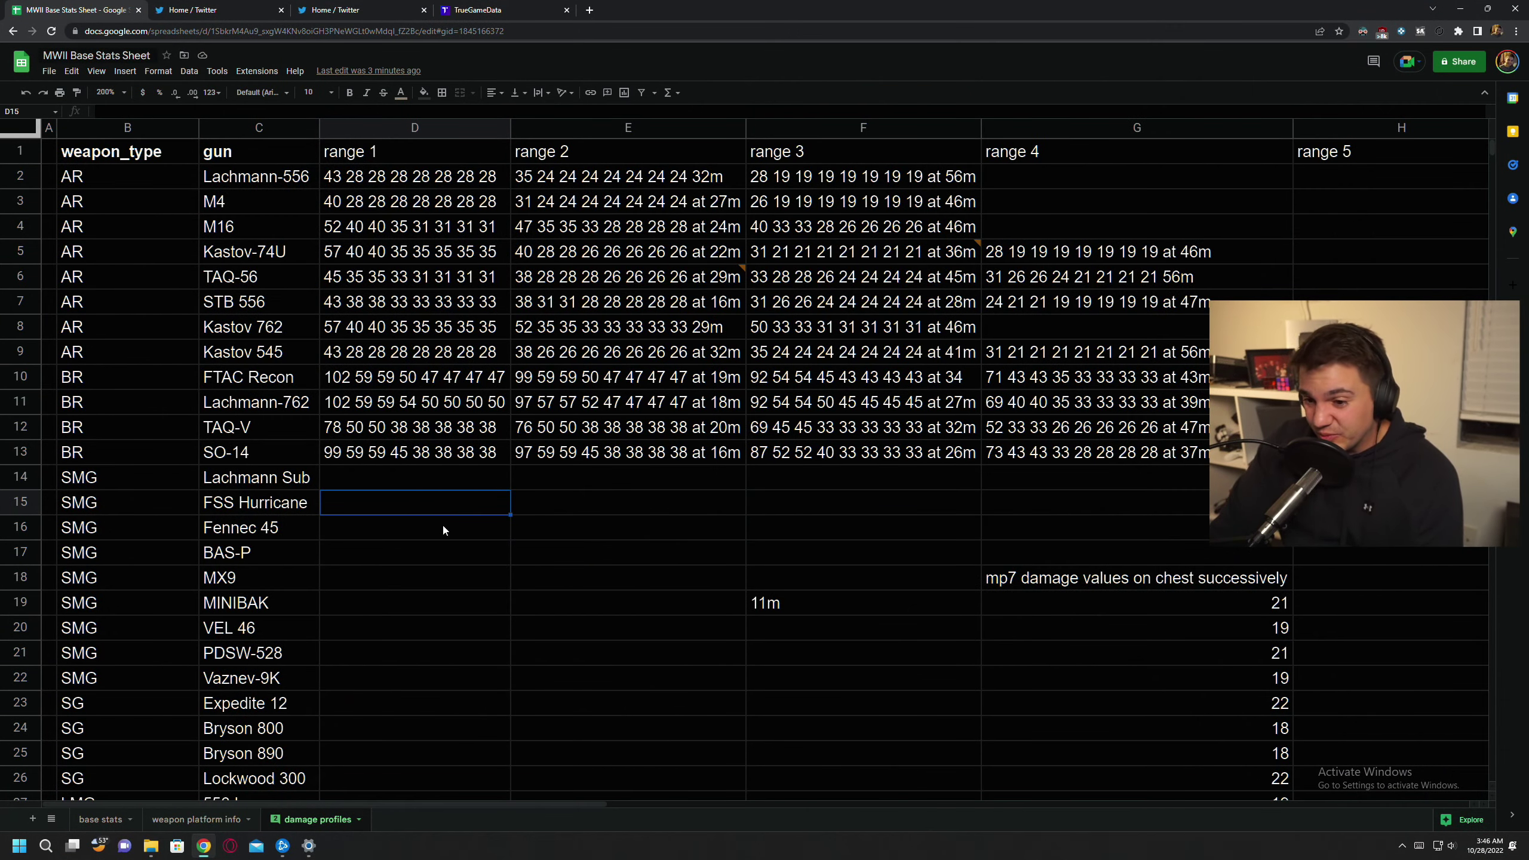
left_click(530, 508)
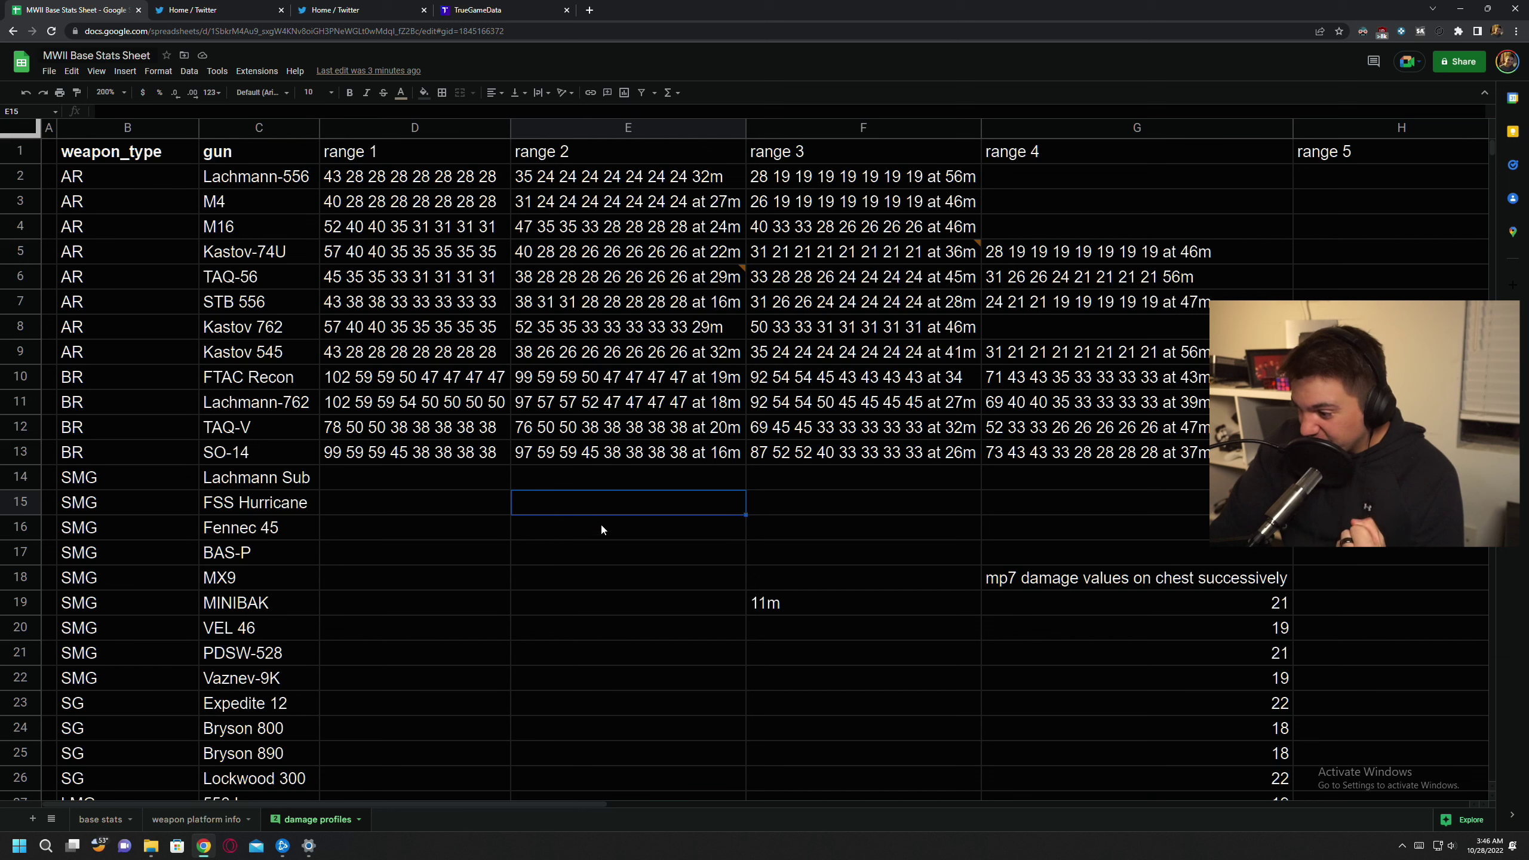
left_click(641, 521)
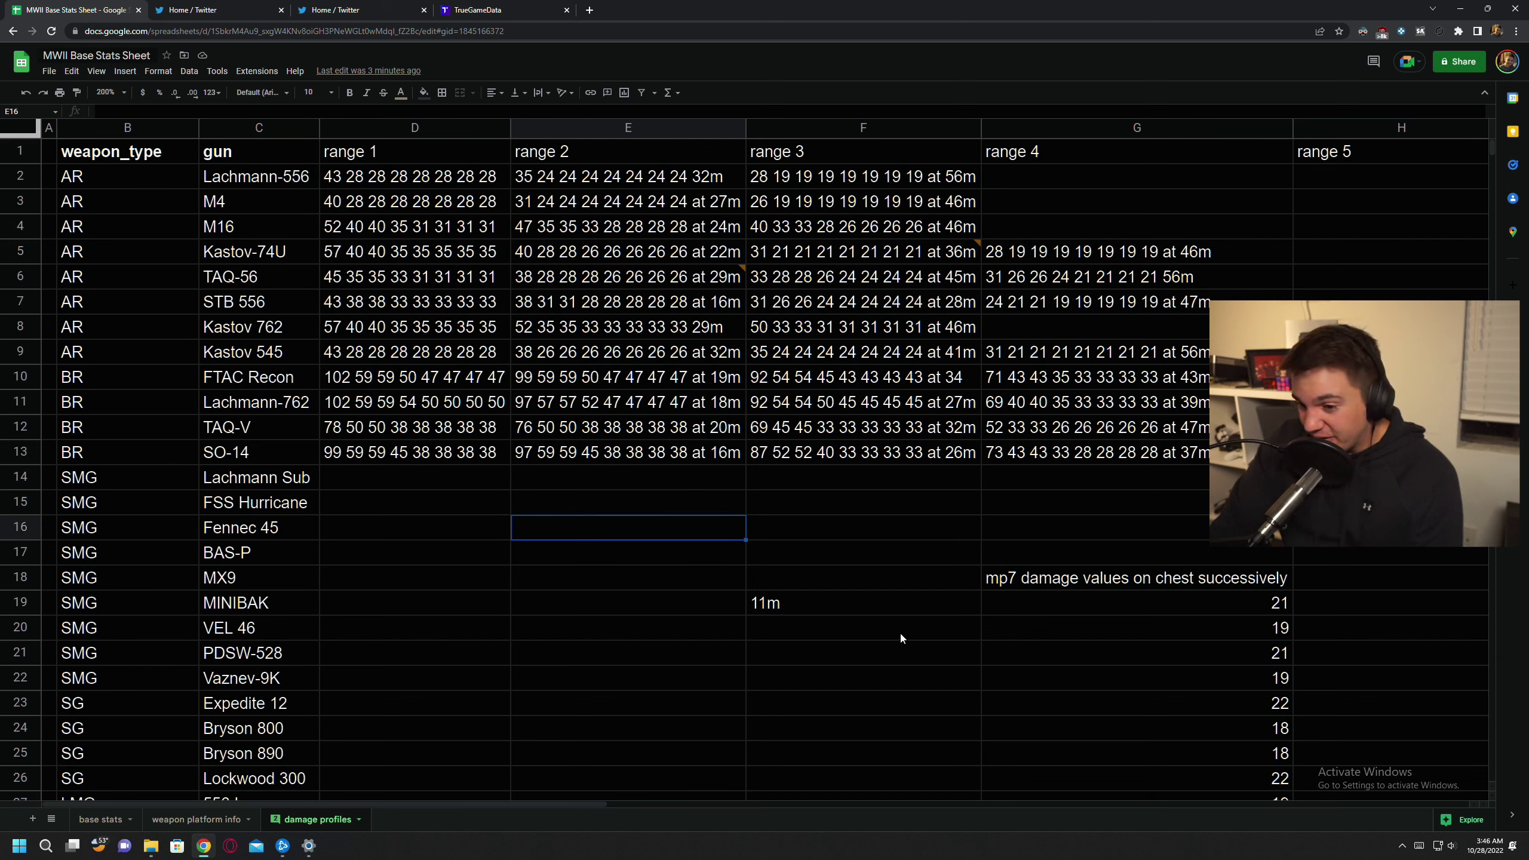
left_click(478, 499)
left_click(592, 512)
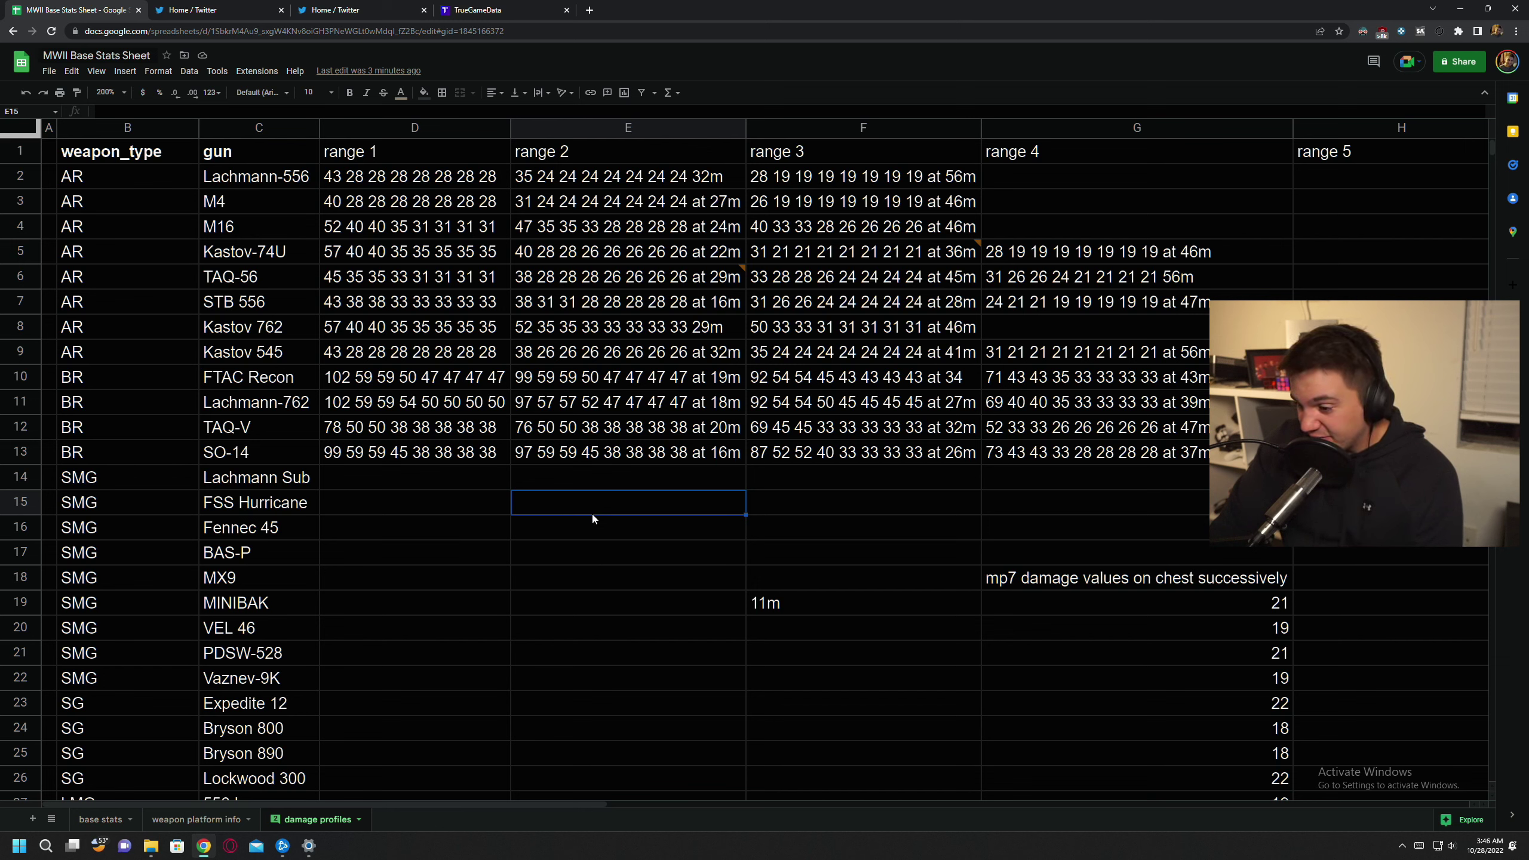
left_click(482, 498)
left_click(540, 509)
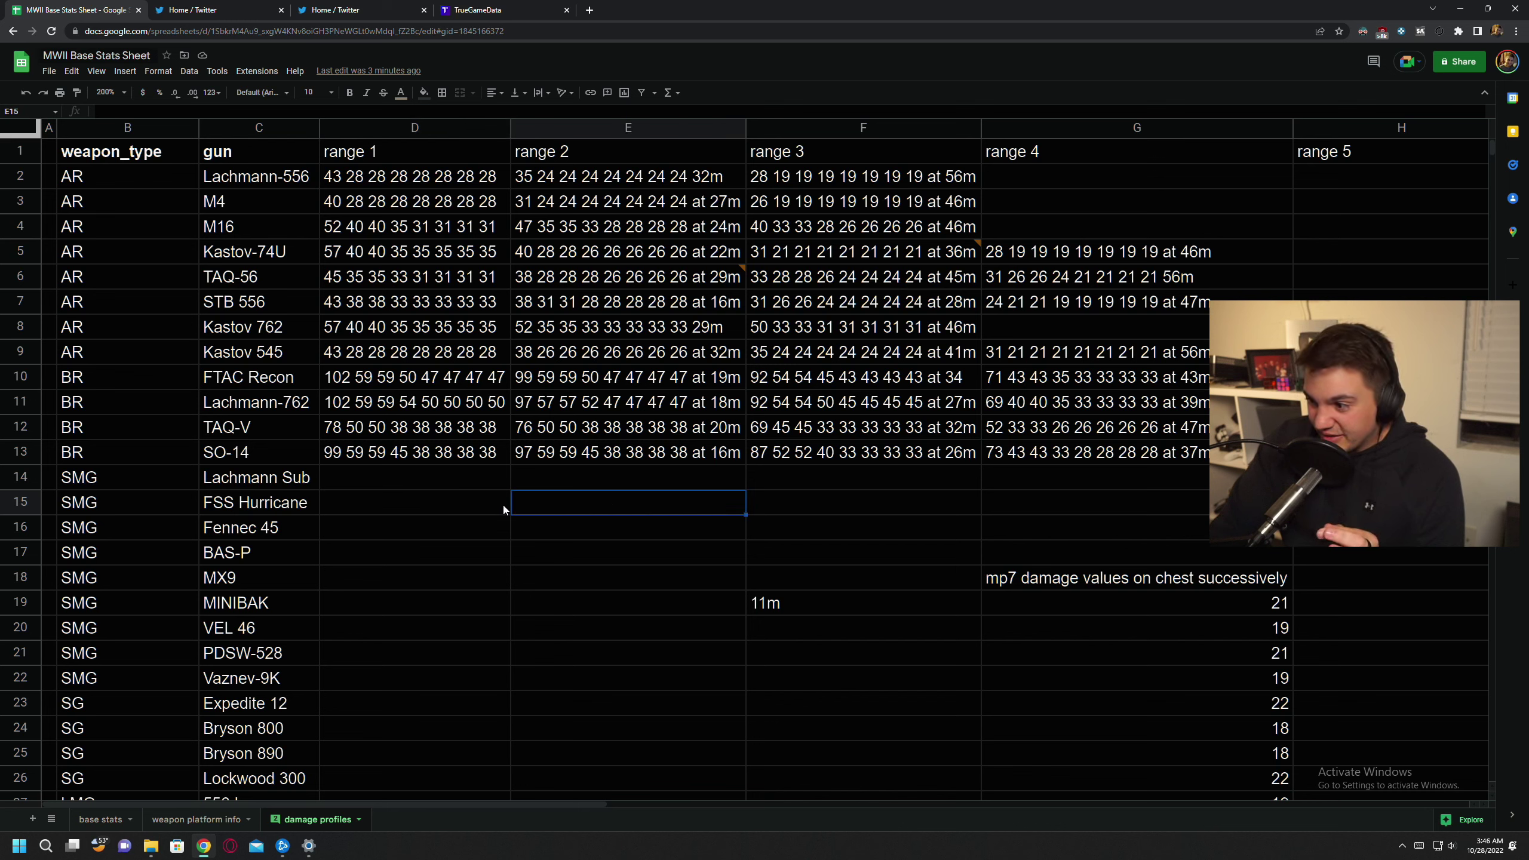
left_click(504, 507)
left_click(556, 511)
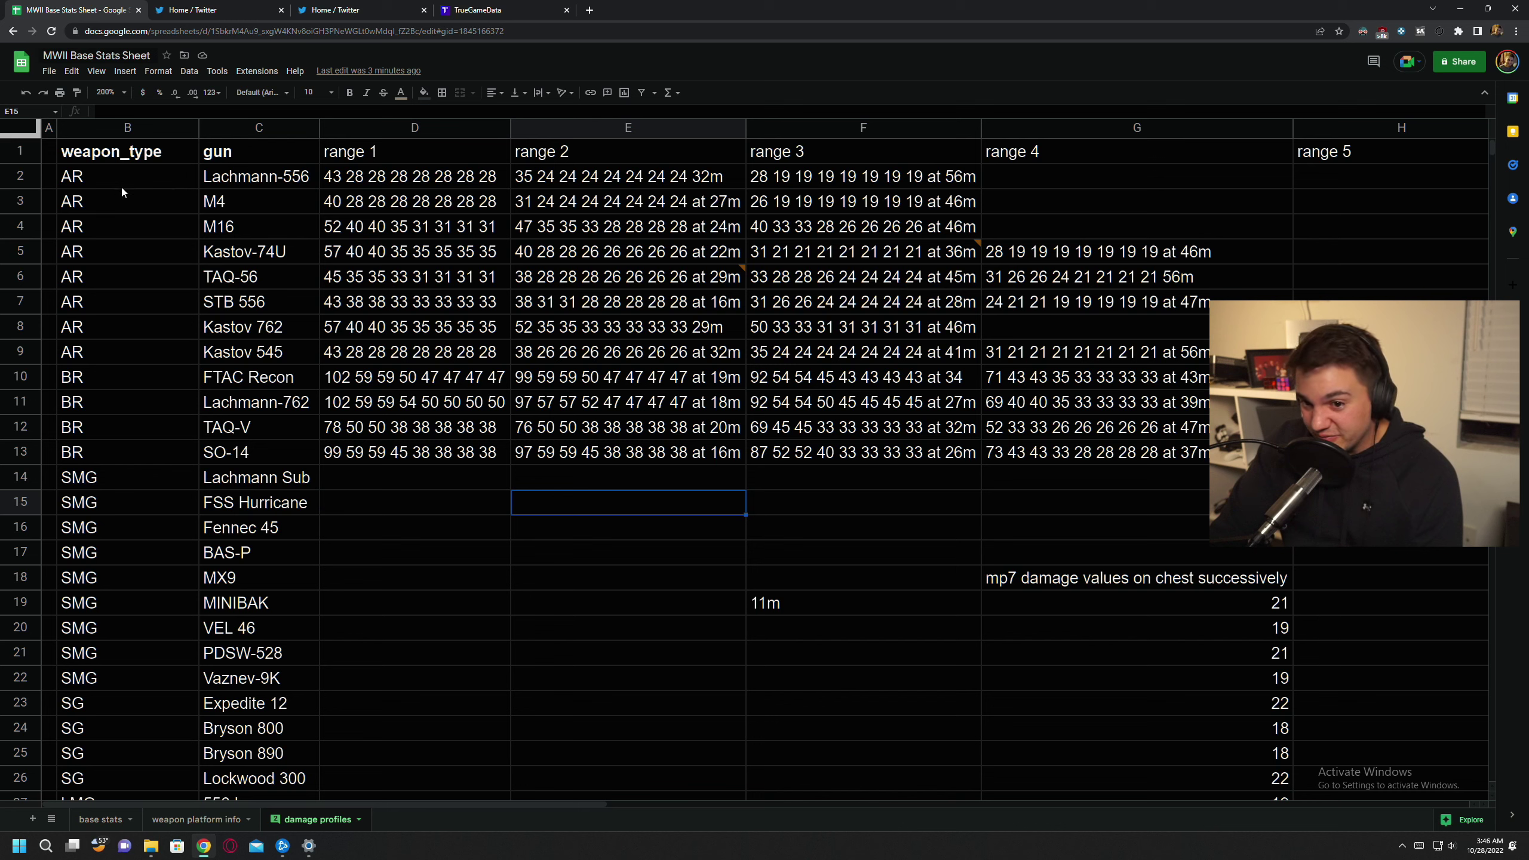
Step: Review the damage profiles of the assault and battle rifles across ranges 1 to 4, including the comment on the Kastov-74U's range 3 cell
left_click_drag(137, 169, 577, 453)
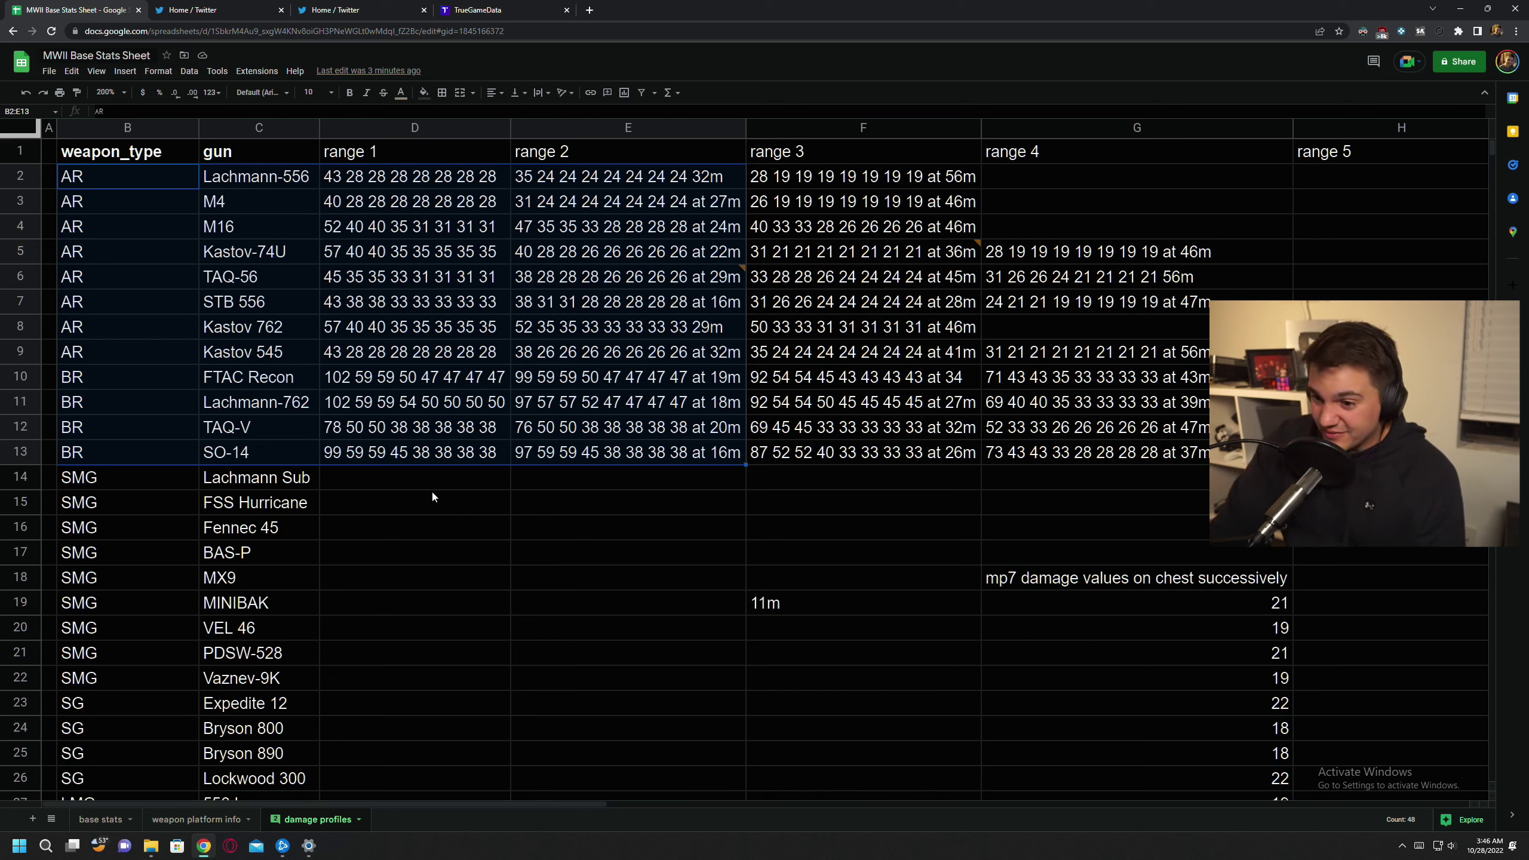
left_click(734, 499)
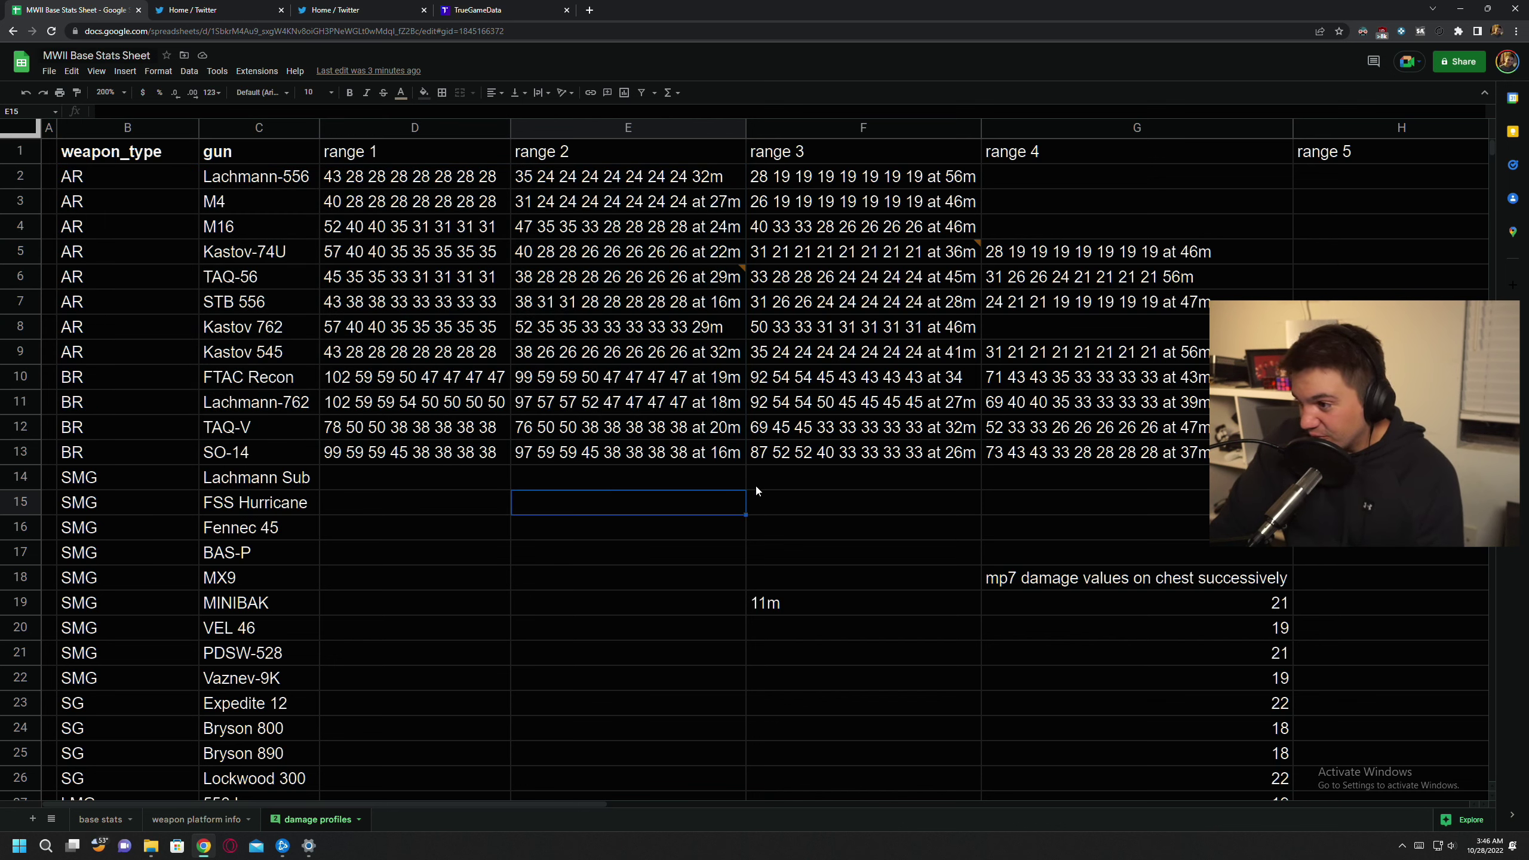
left_click_drag(362, 176, 1061, 459)
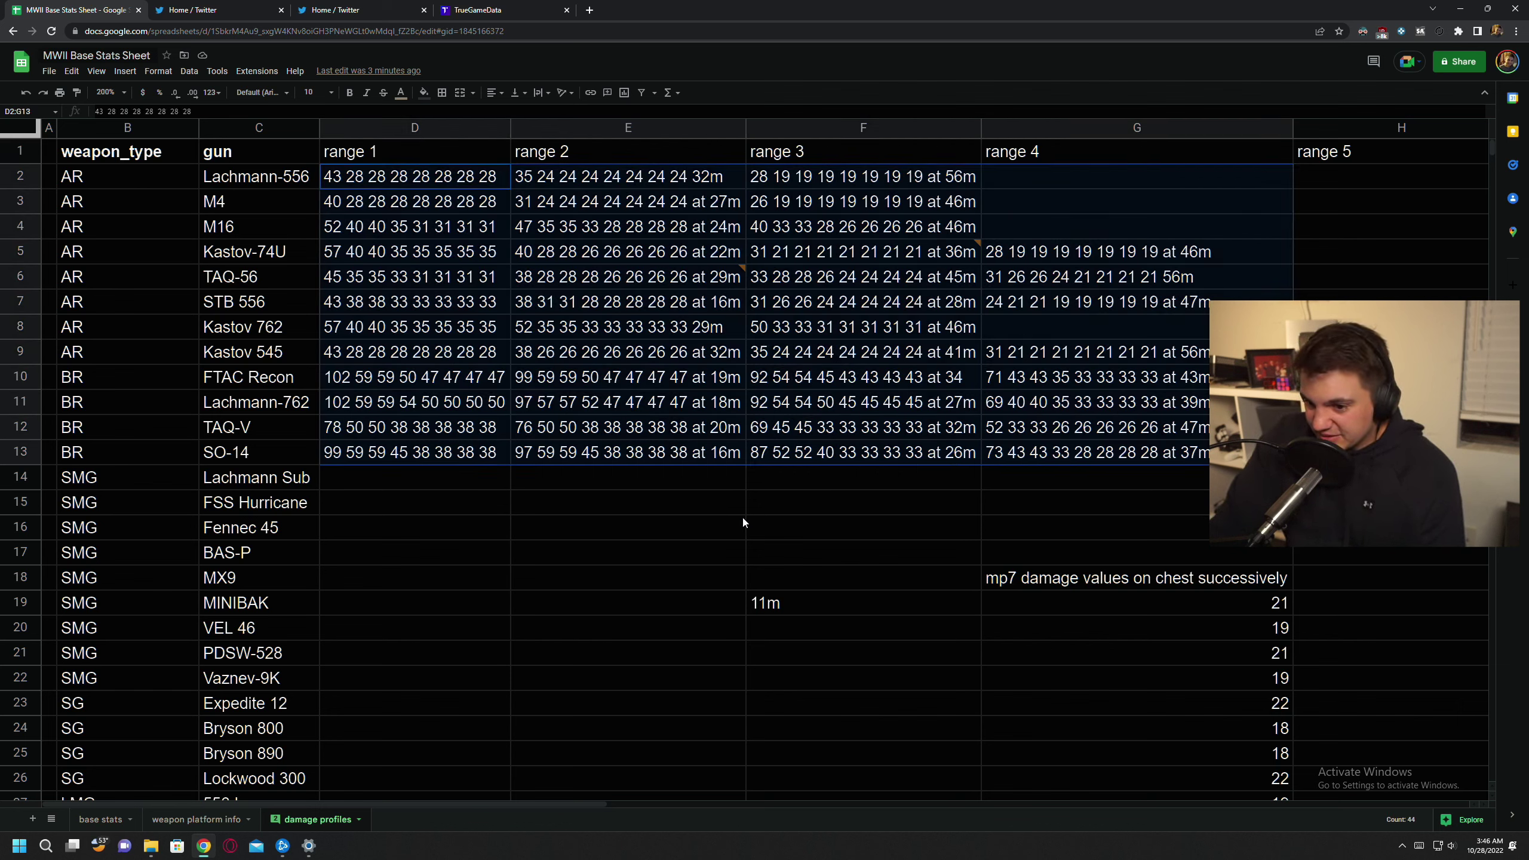
left_click(710, 522)
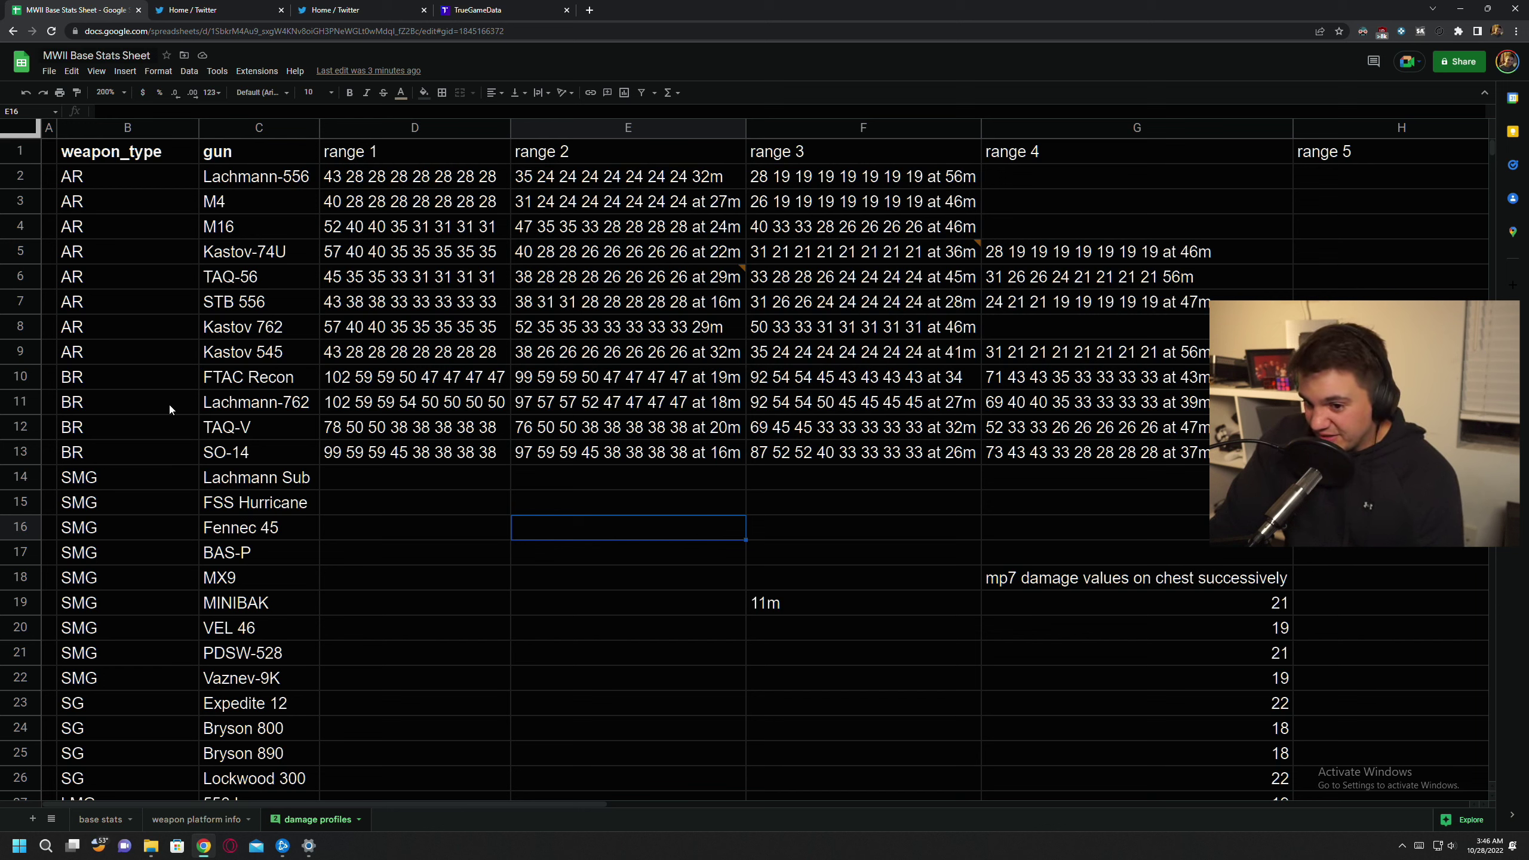
left_click(354, 460)
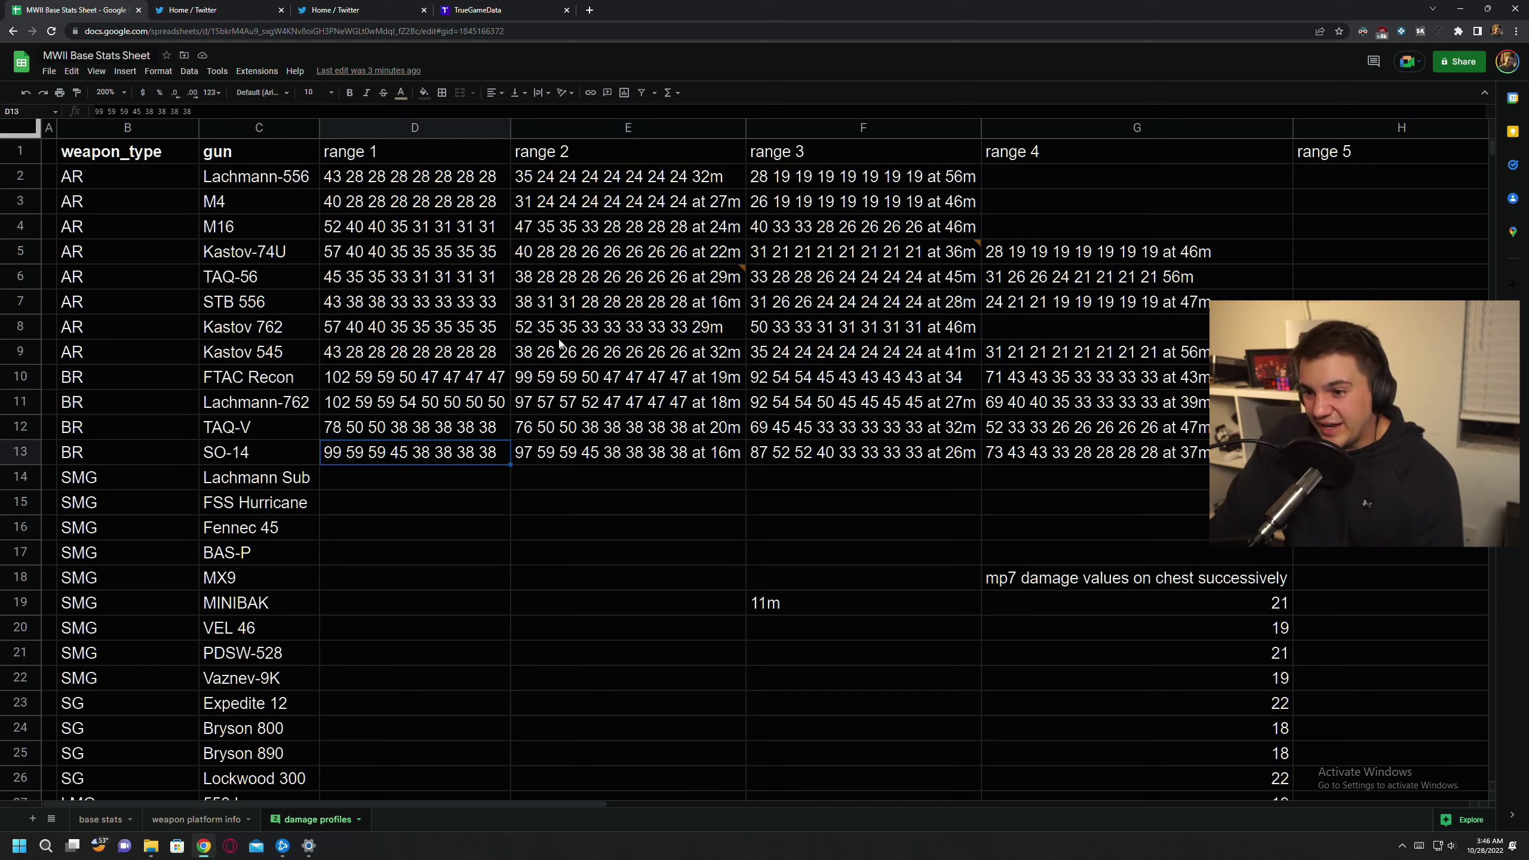
left_click(587, 298)
mouse_move(616, 288)
mouse_move(850, 258)
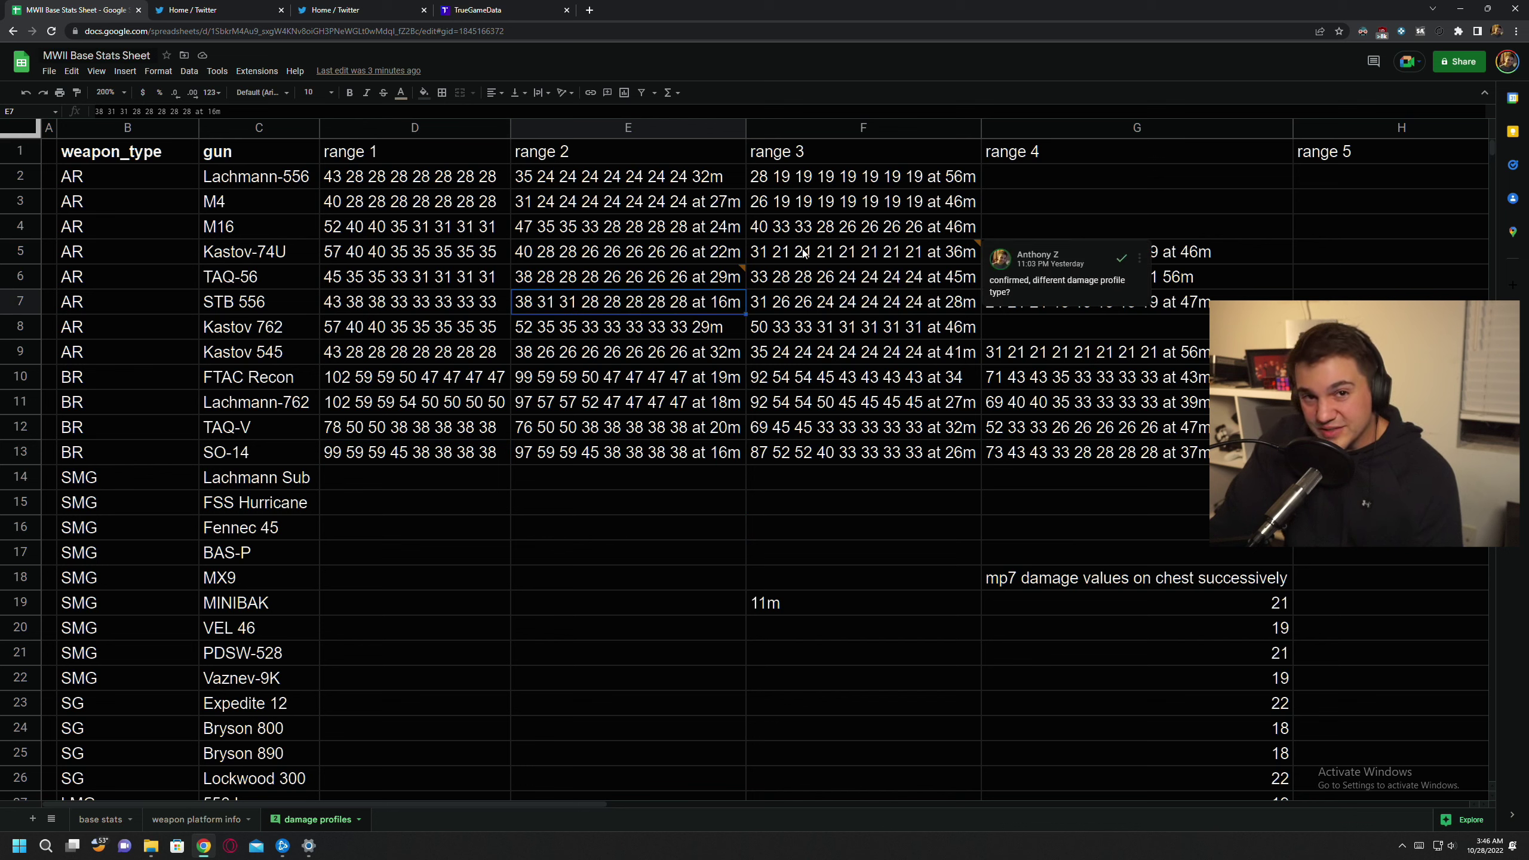
left_click(807, 277)
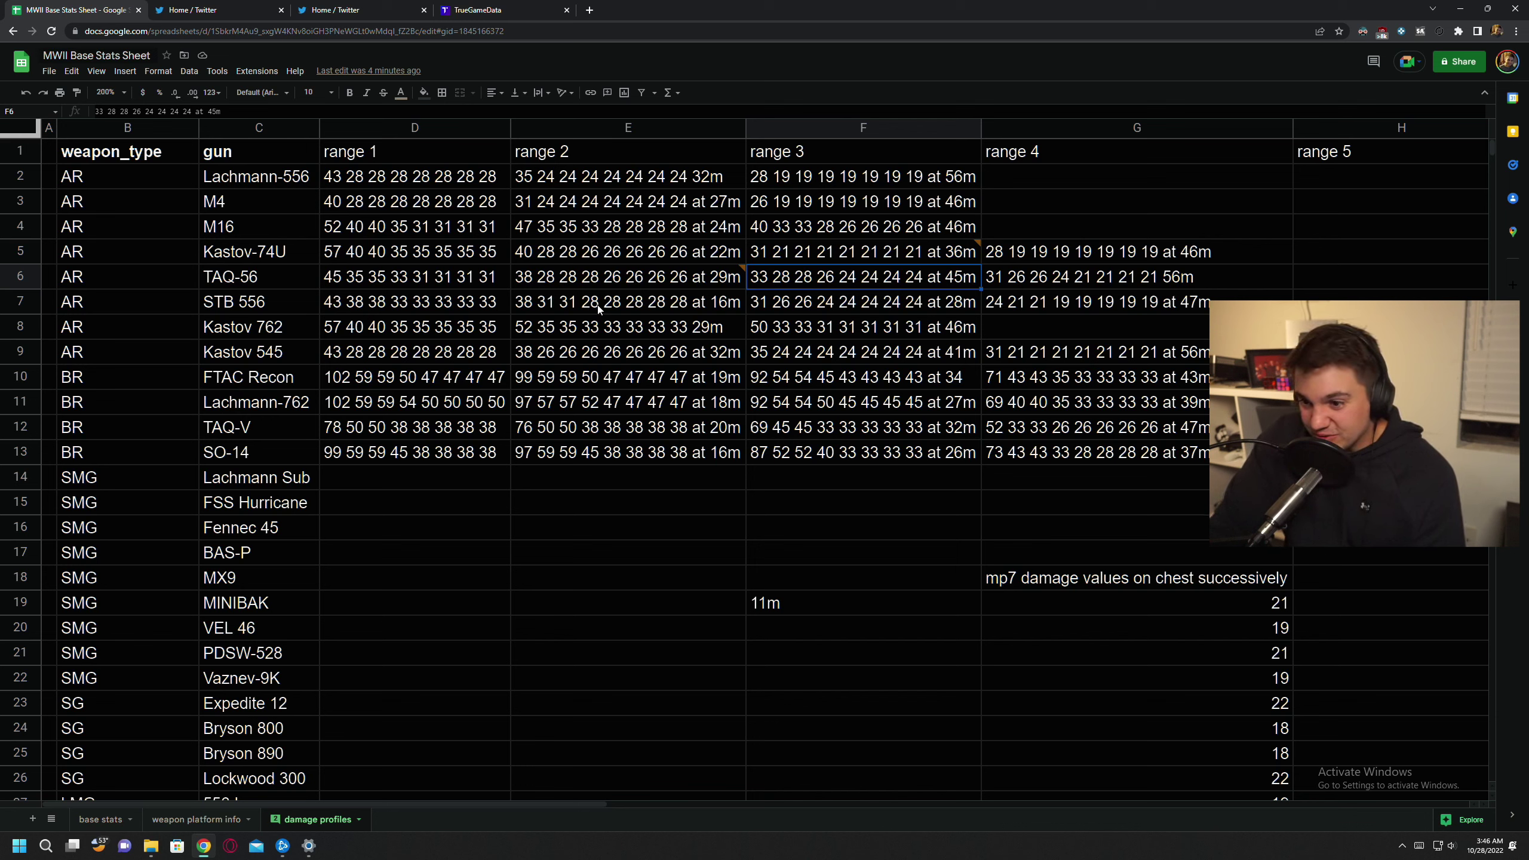
left_click(587, 407)
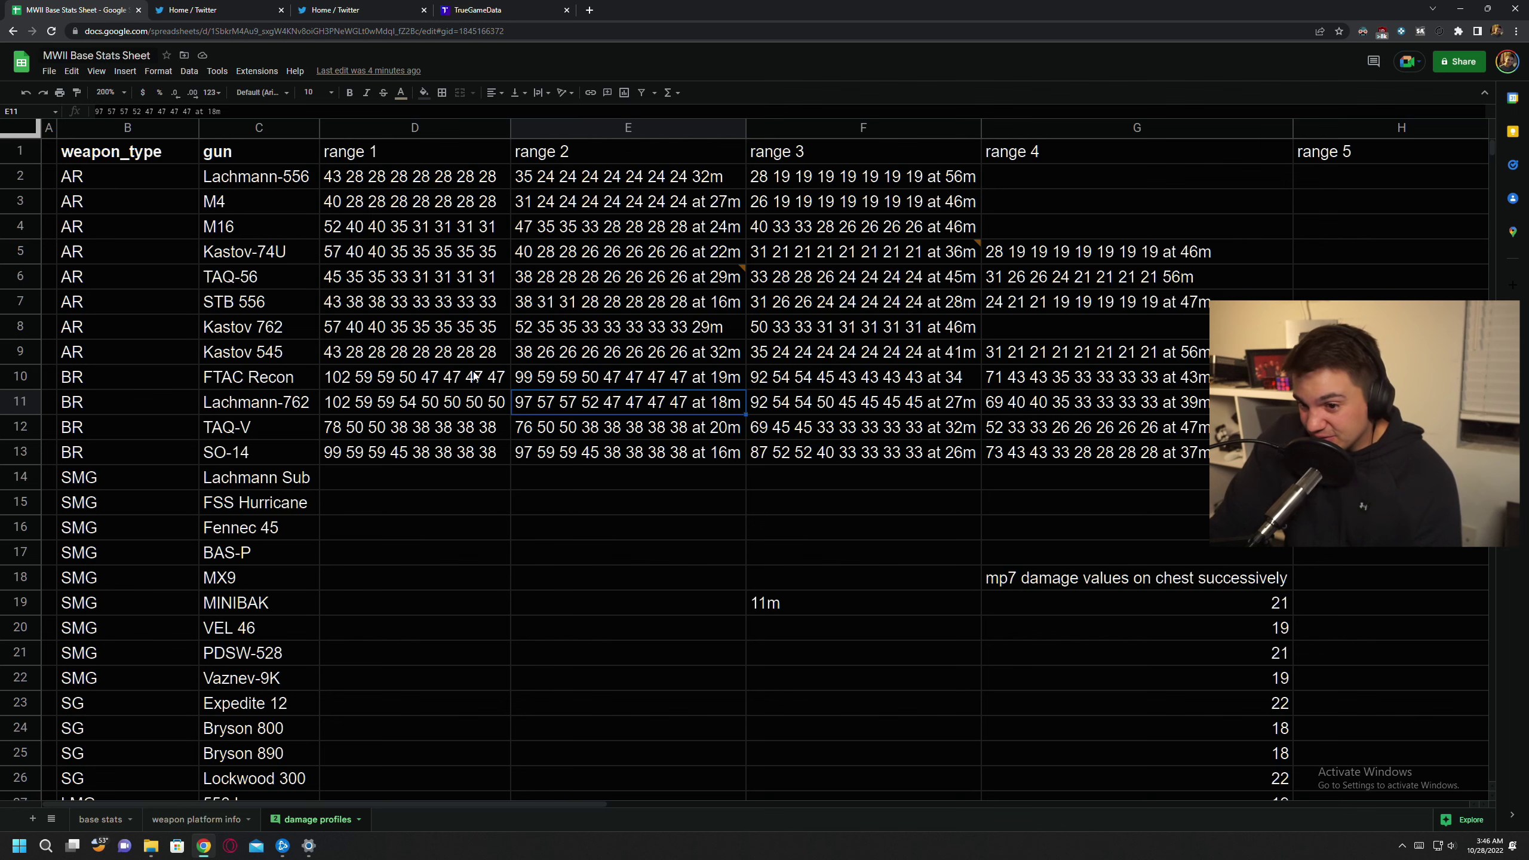
left_click(485, 448)
key("Down")
key("Down")
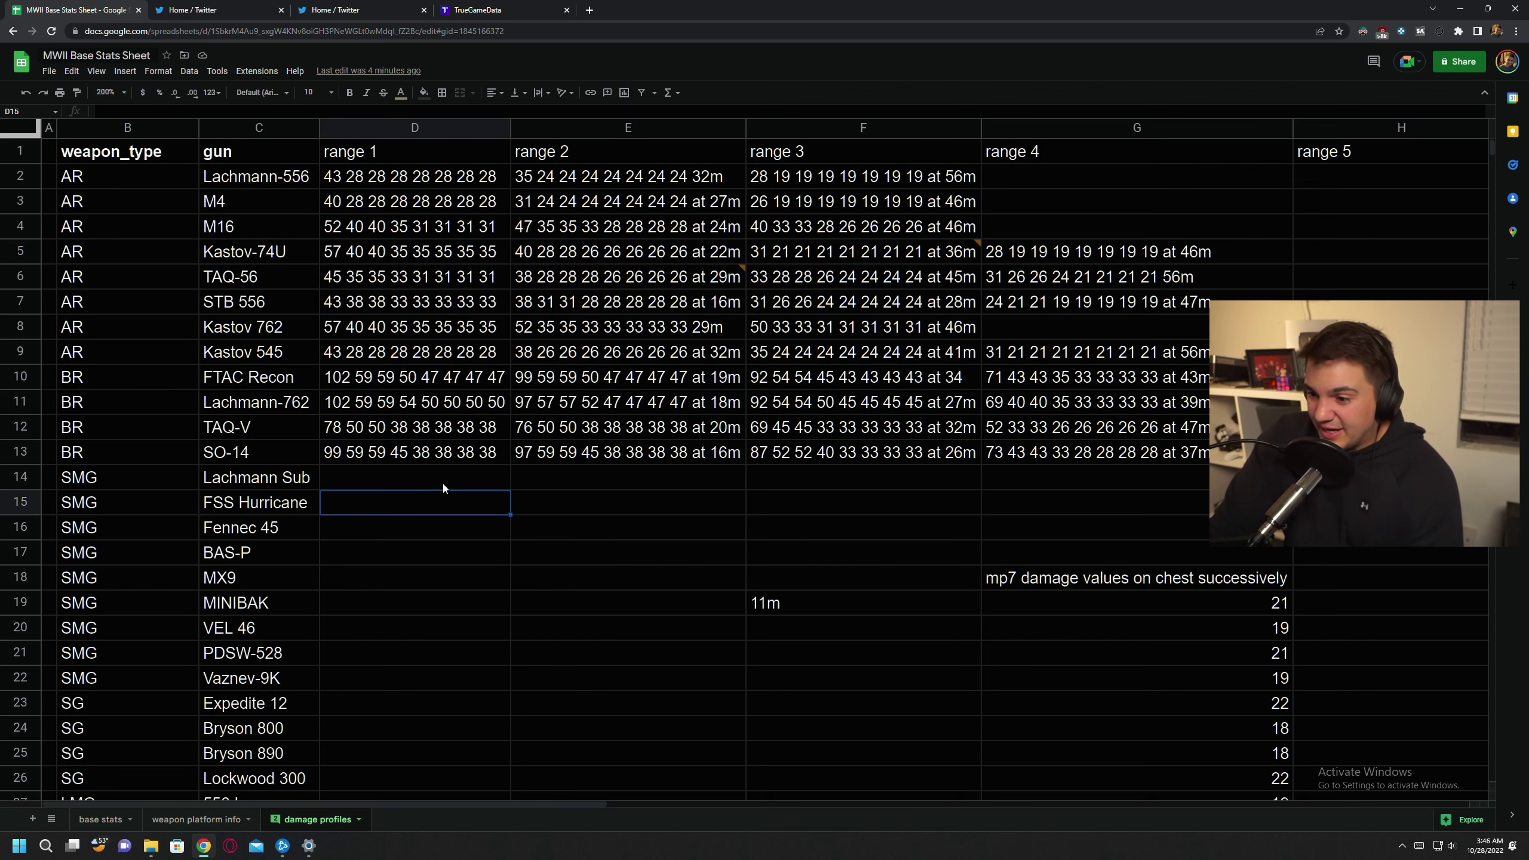
Step: Examine the successive mp7 chest damage values listed below the MX9 row in the range 4 column, shot by shot
scroll(325, 493, "down", 2)
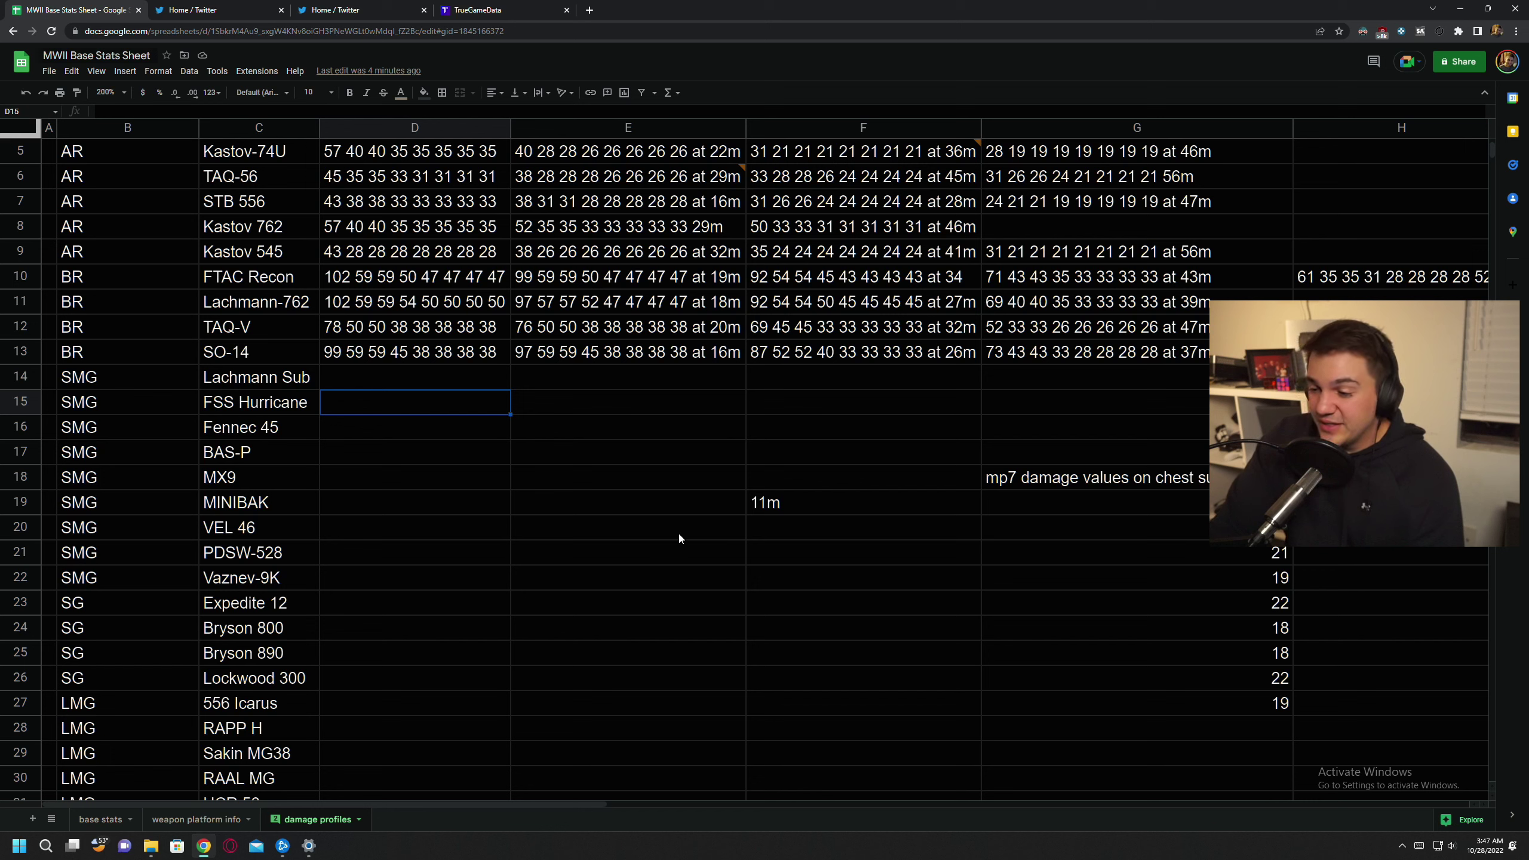
left_click(750, 539)
left_click(843, 551)
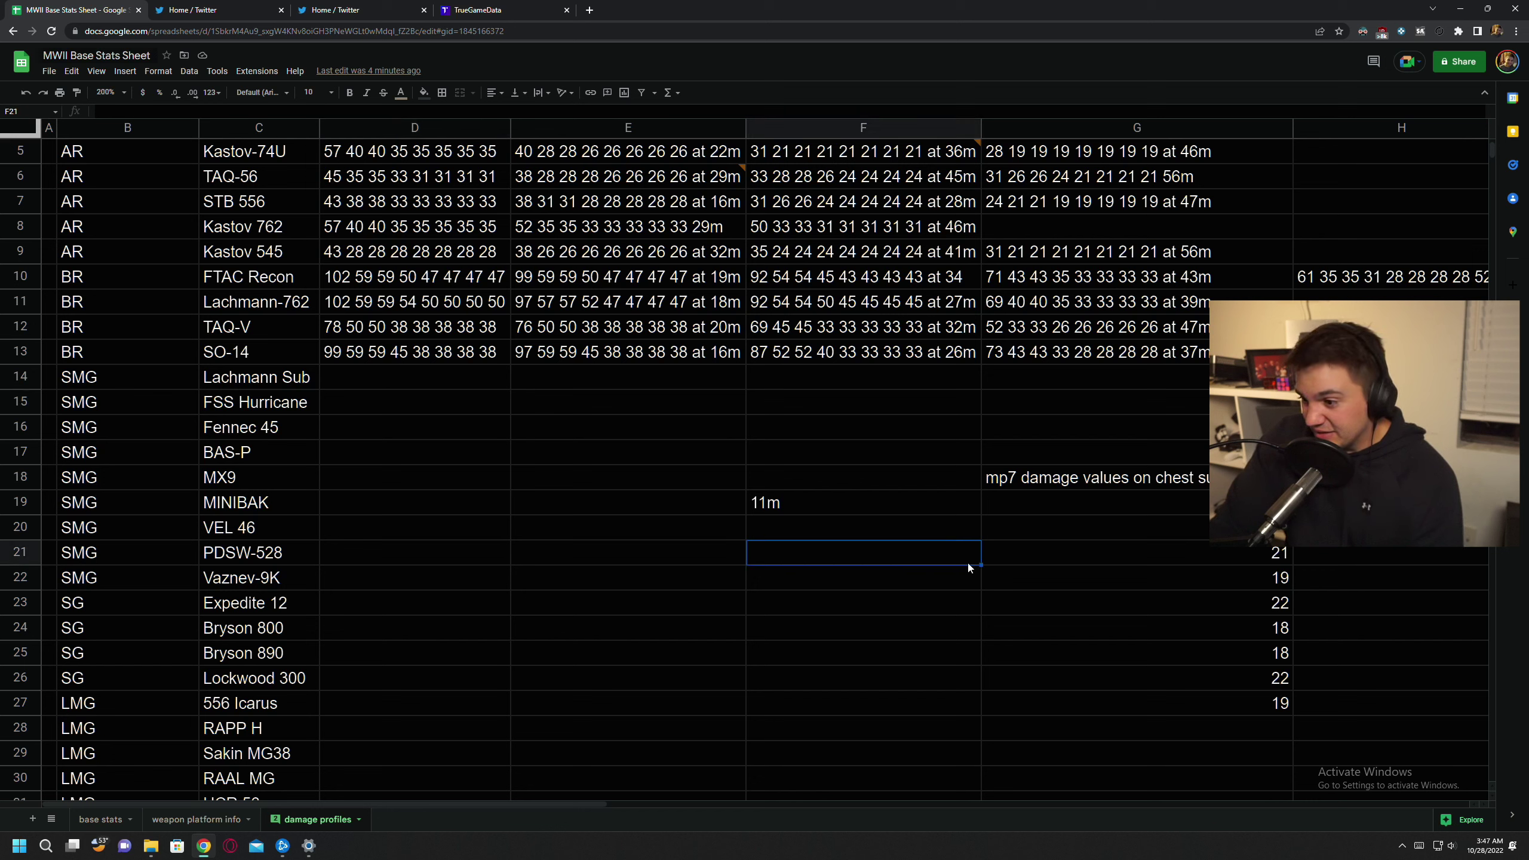
left_click(1092, 511)
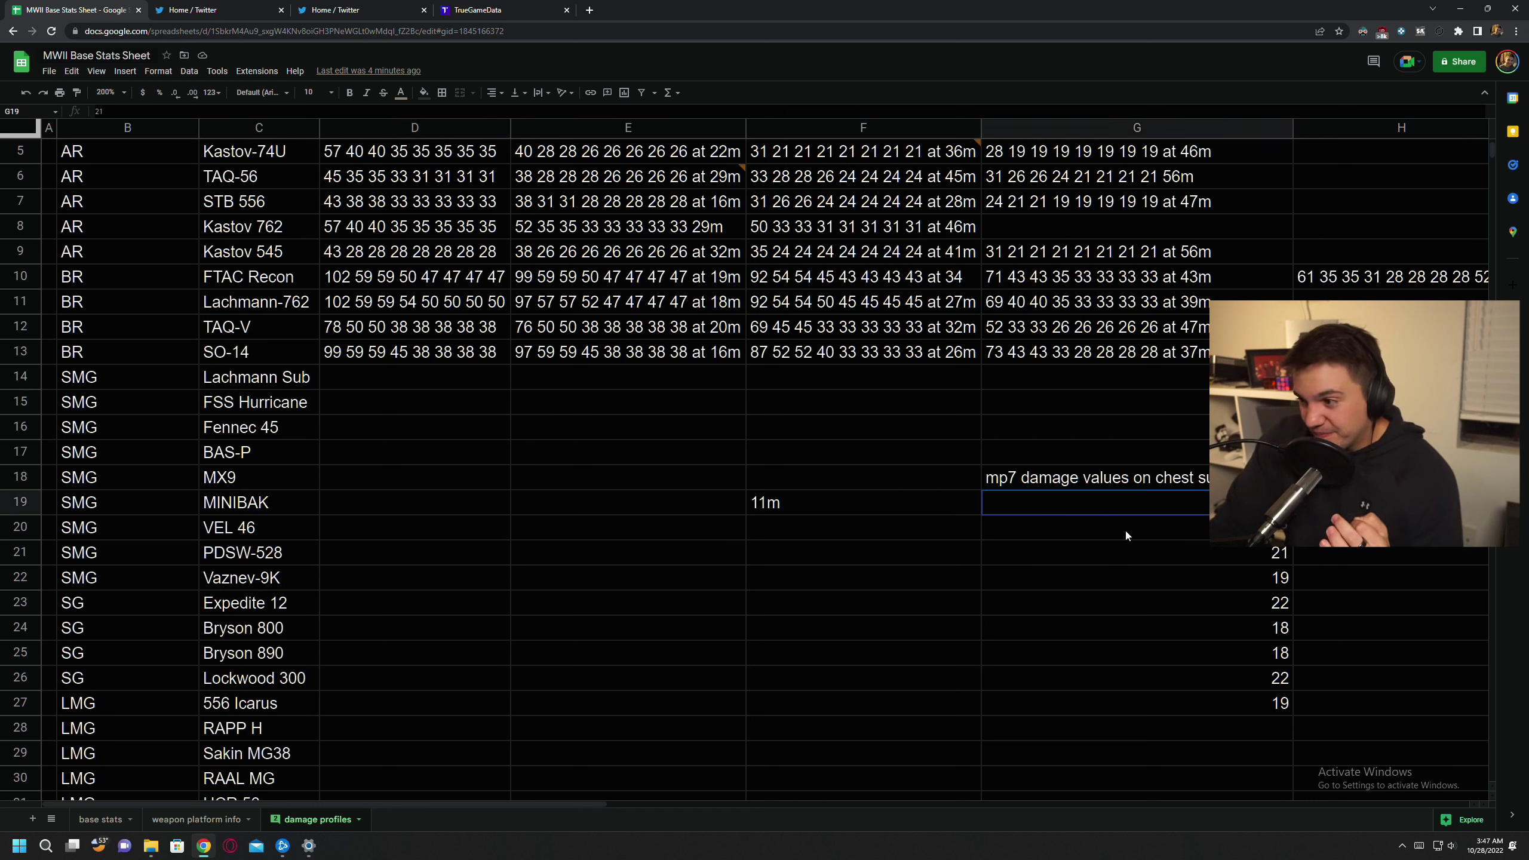
left_click(1306, 526)
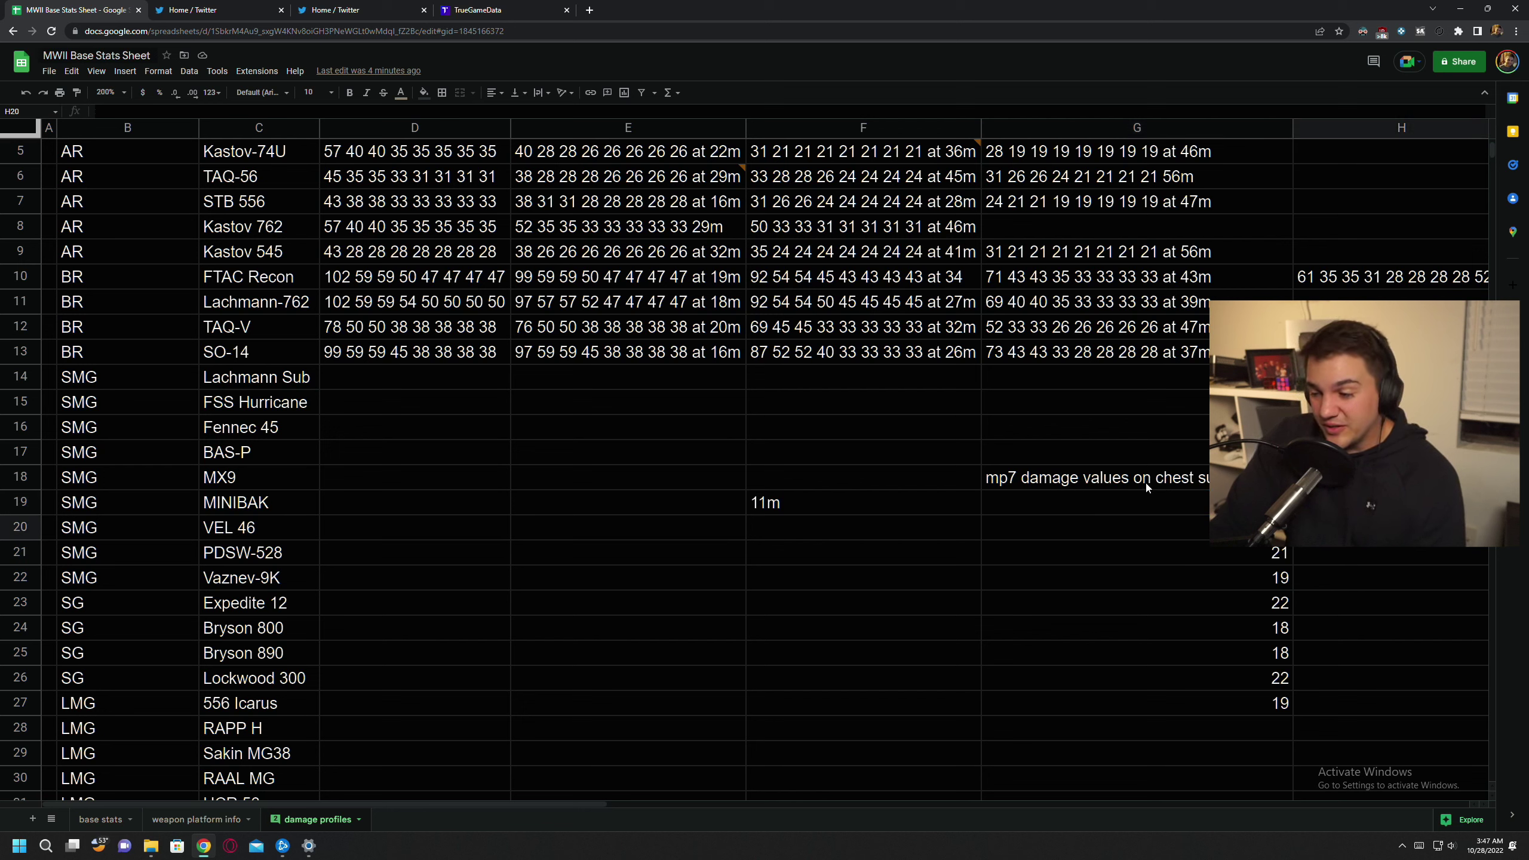
scroll(1096, 476, "down", 1)
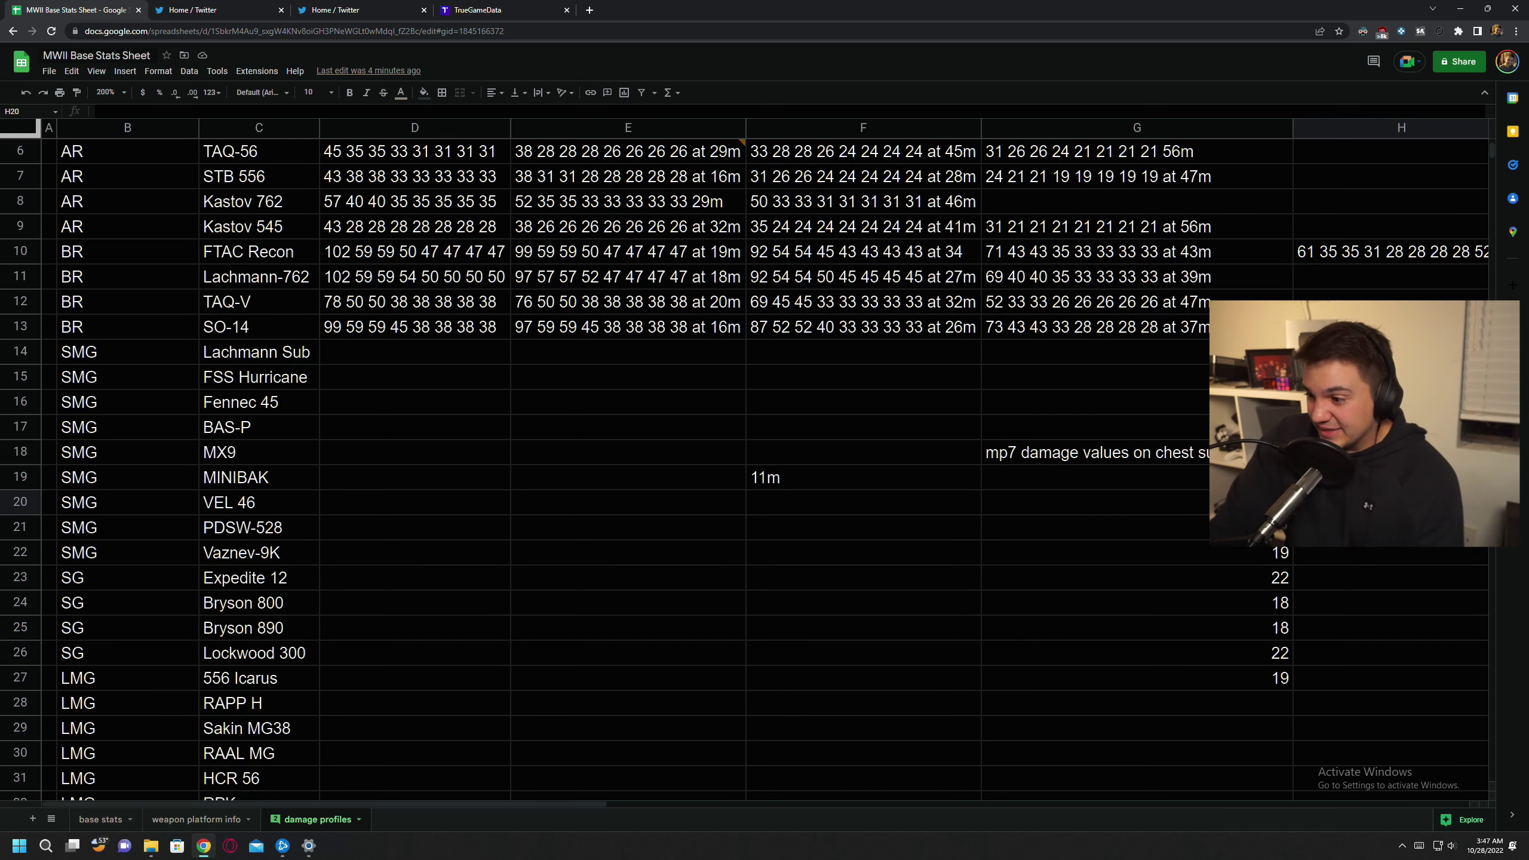
left_click(1096, 503)
left_click(1241, 527)
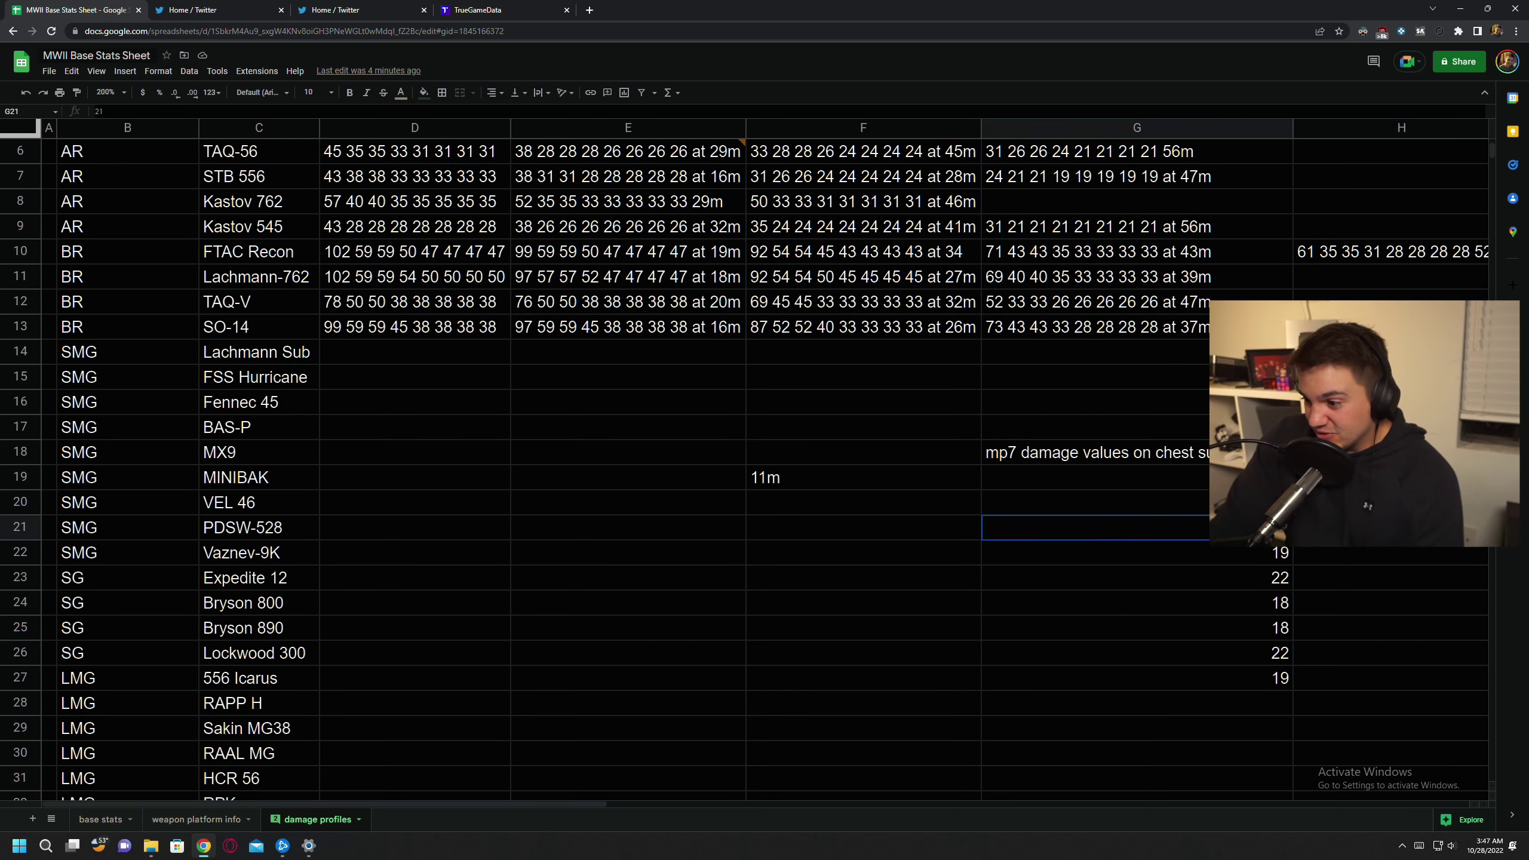
left_click(1242, 552)
left_click(1242, 576)
left_click(1238, 603)
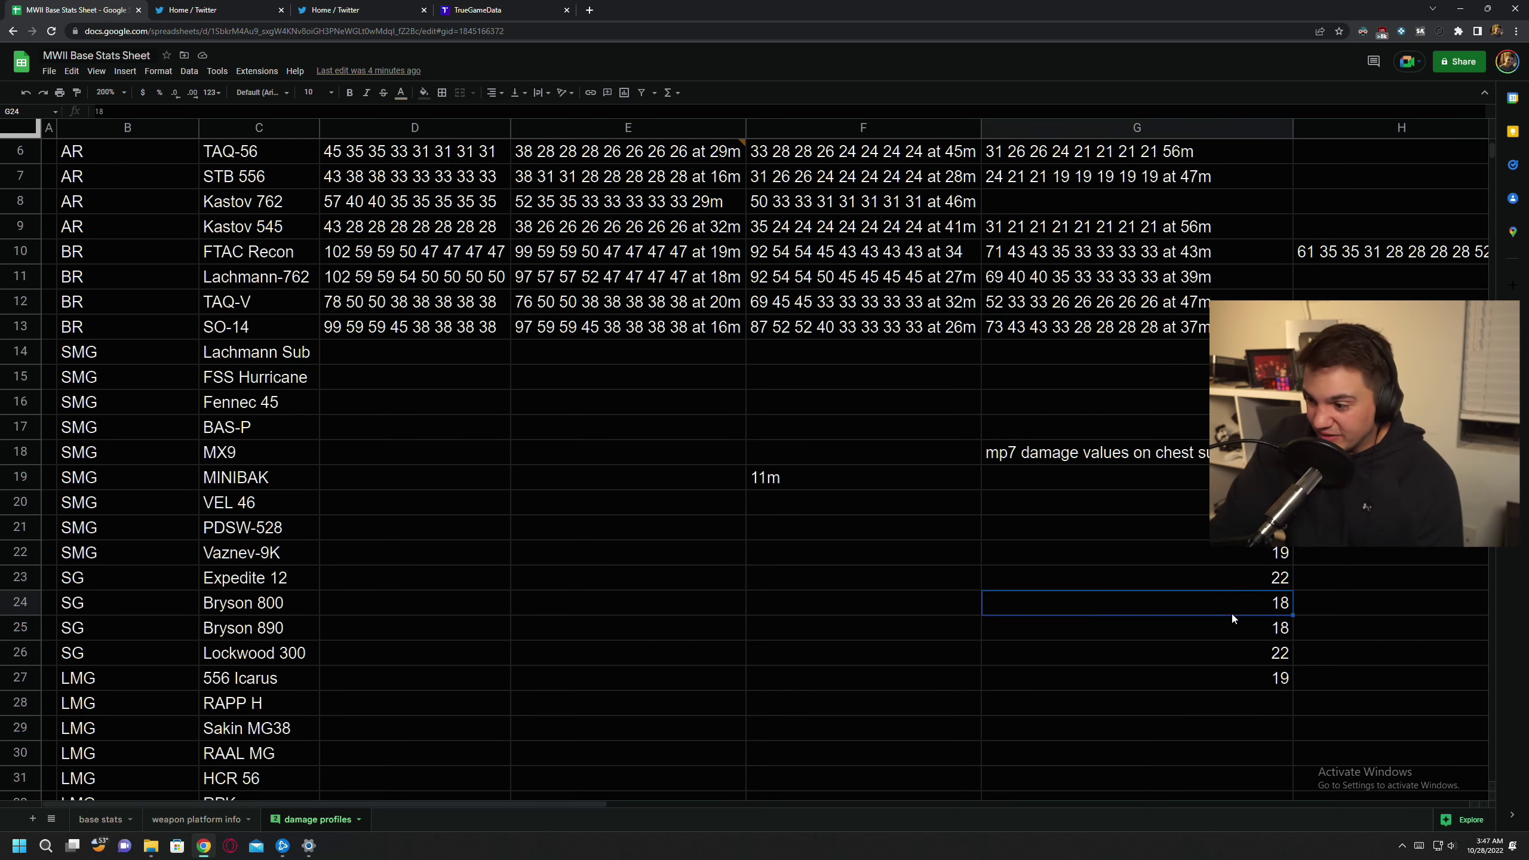
left_click(1232, 632)
left_click(1238, 651)
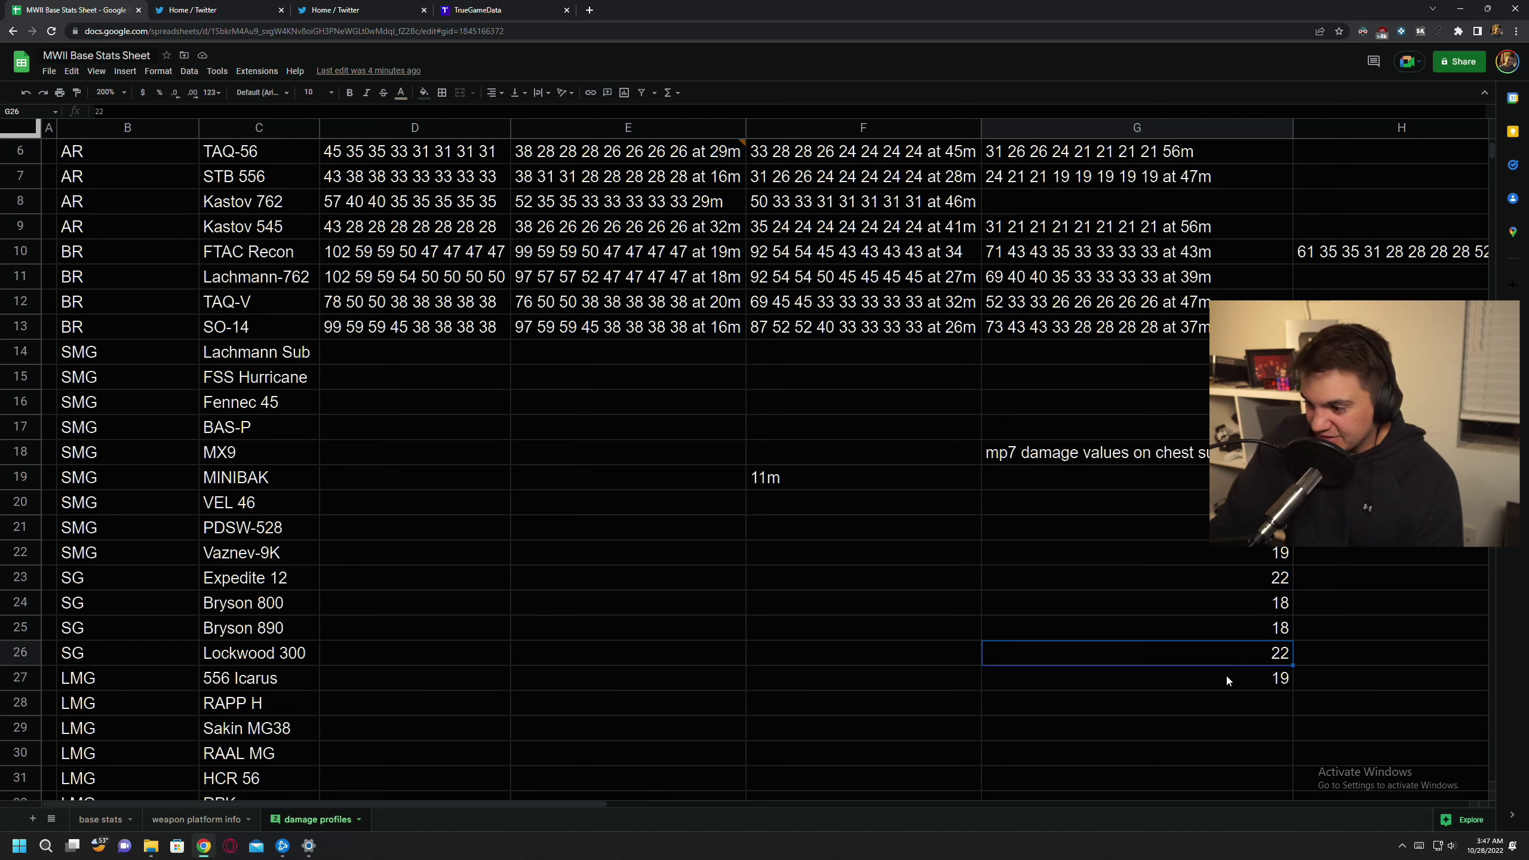
left_click(1182, 702)
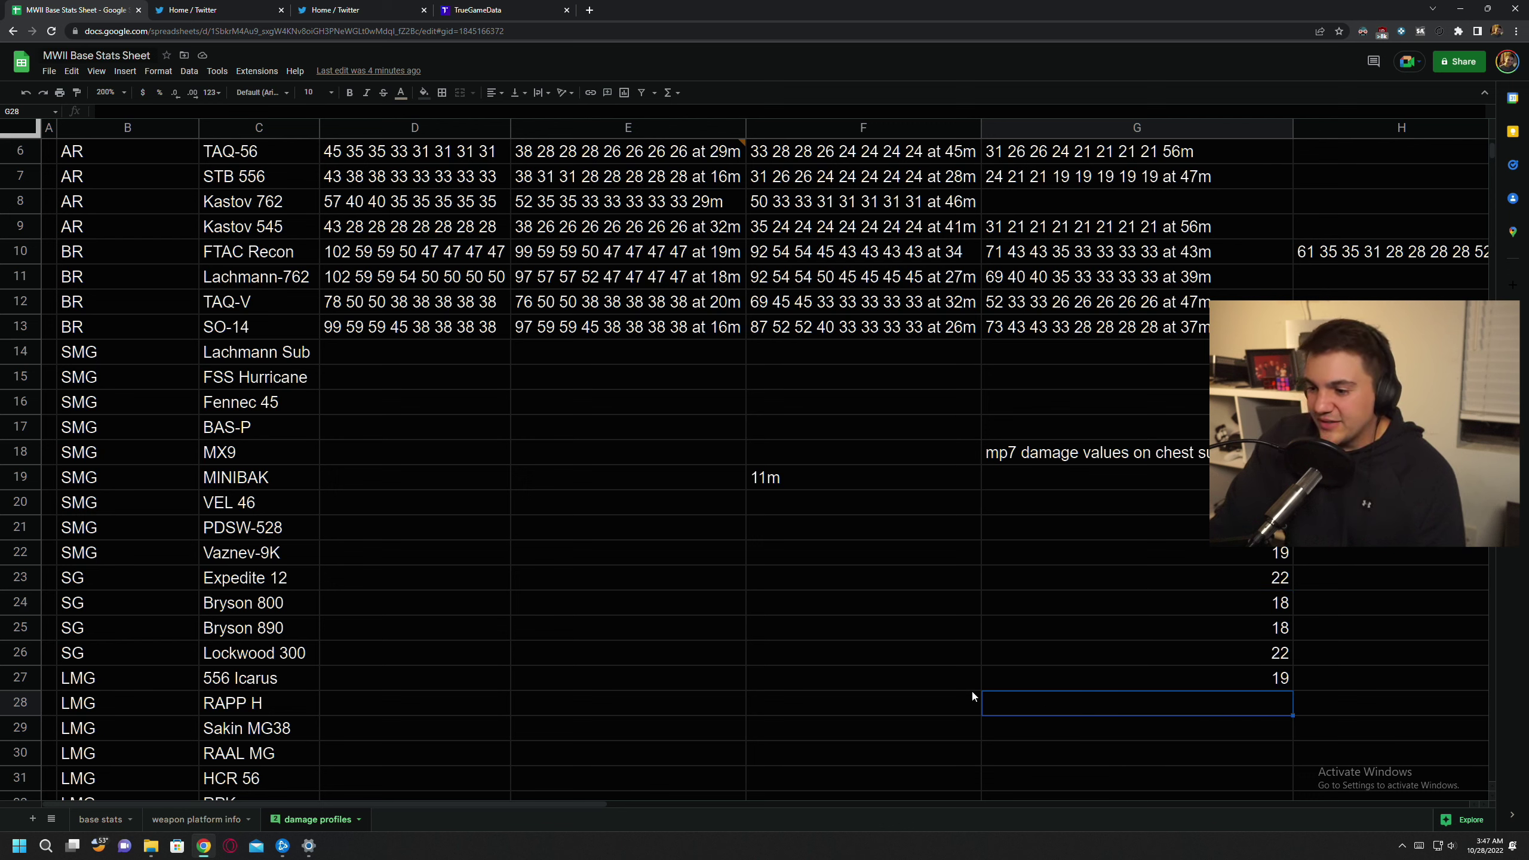
left_click(826, 508)
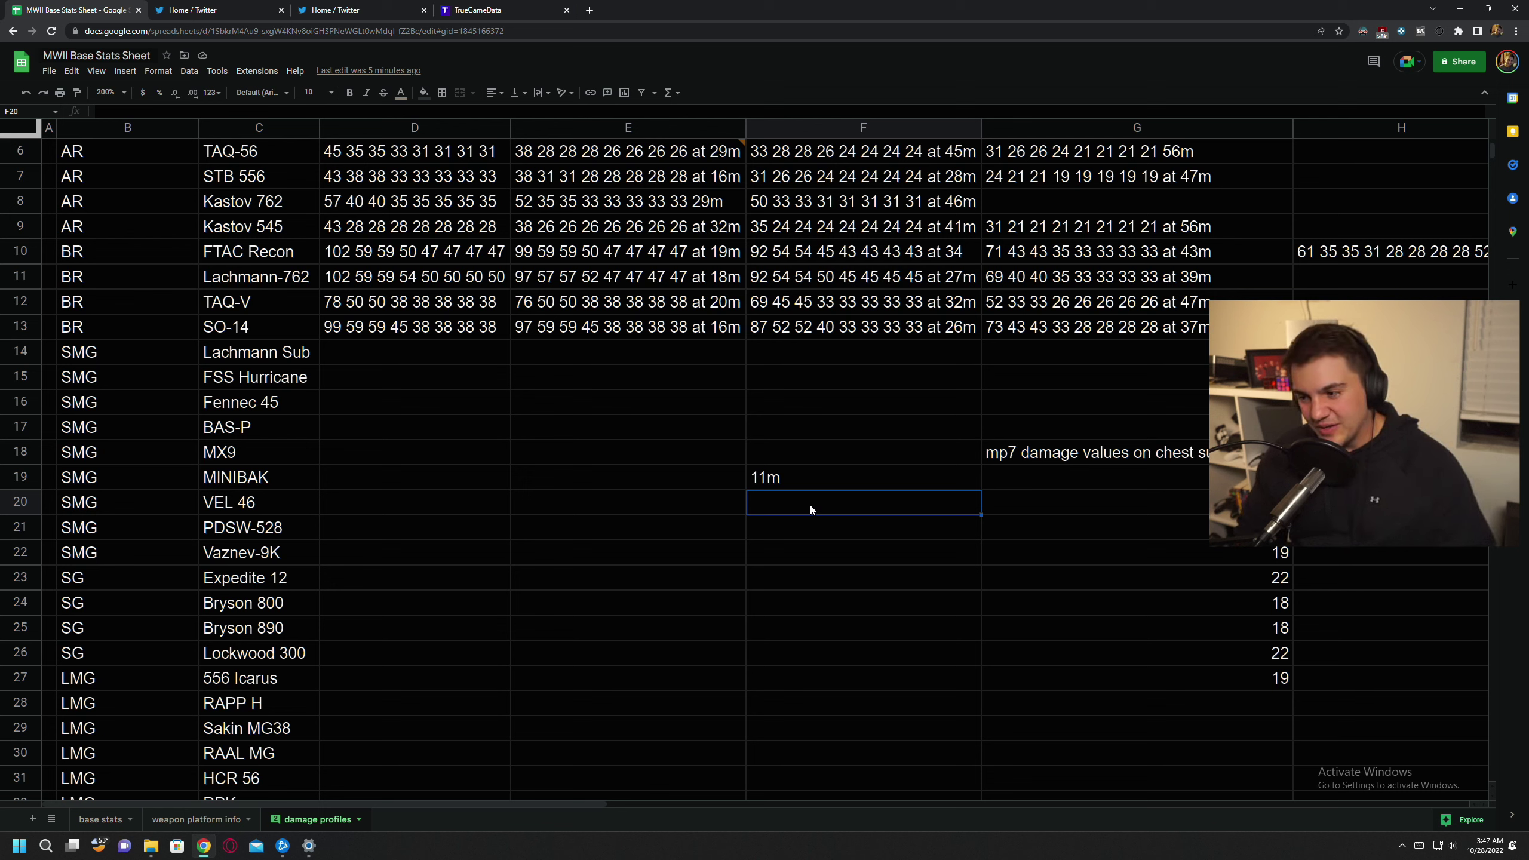
left_click_drag(1202, 578, 1207, 612)
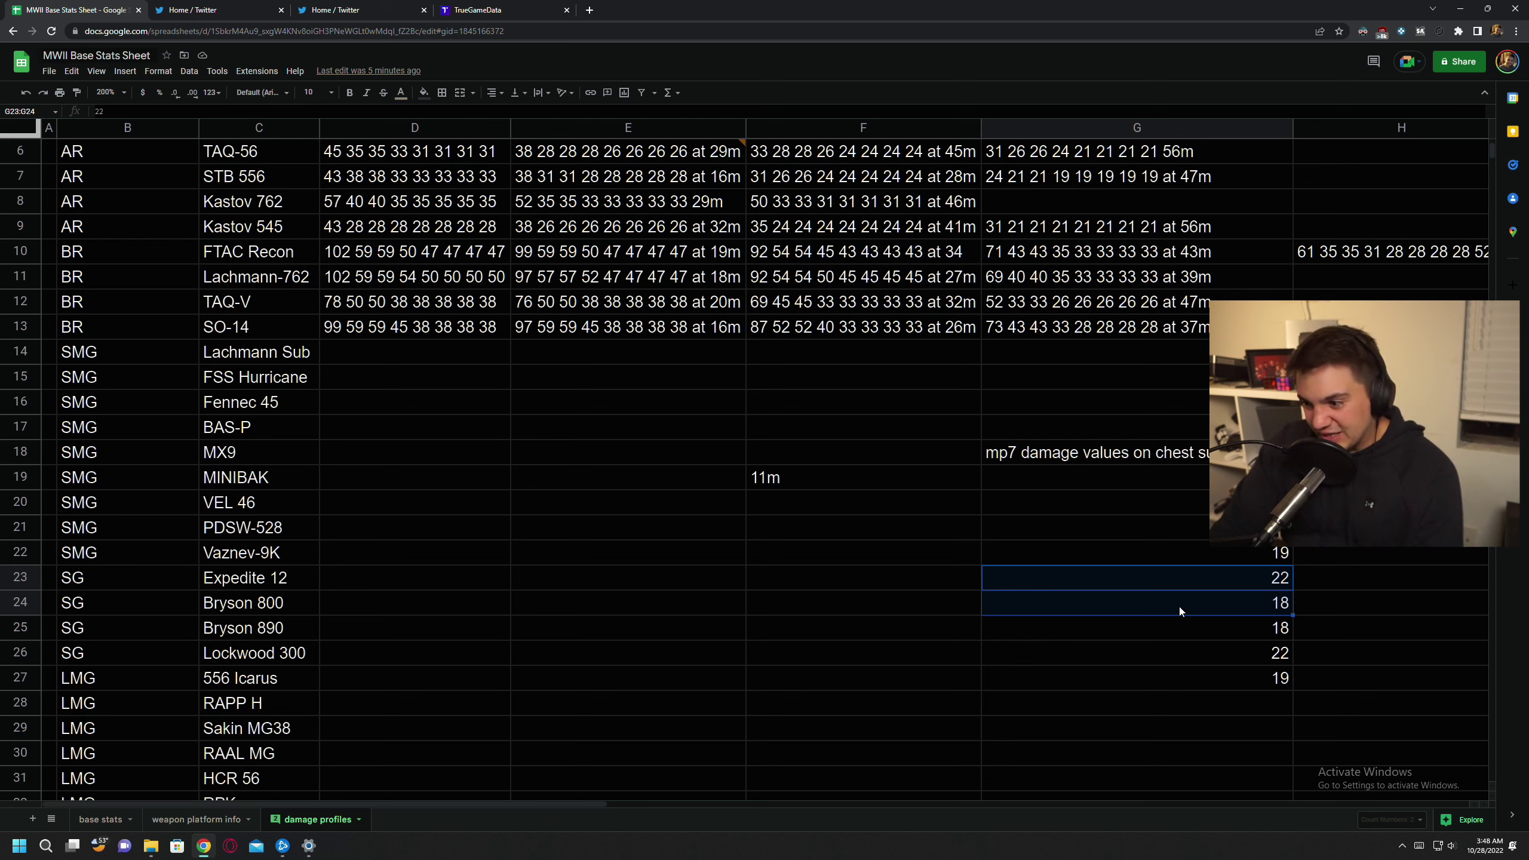
left_click(942, 598)
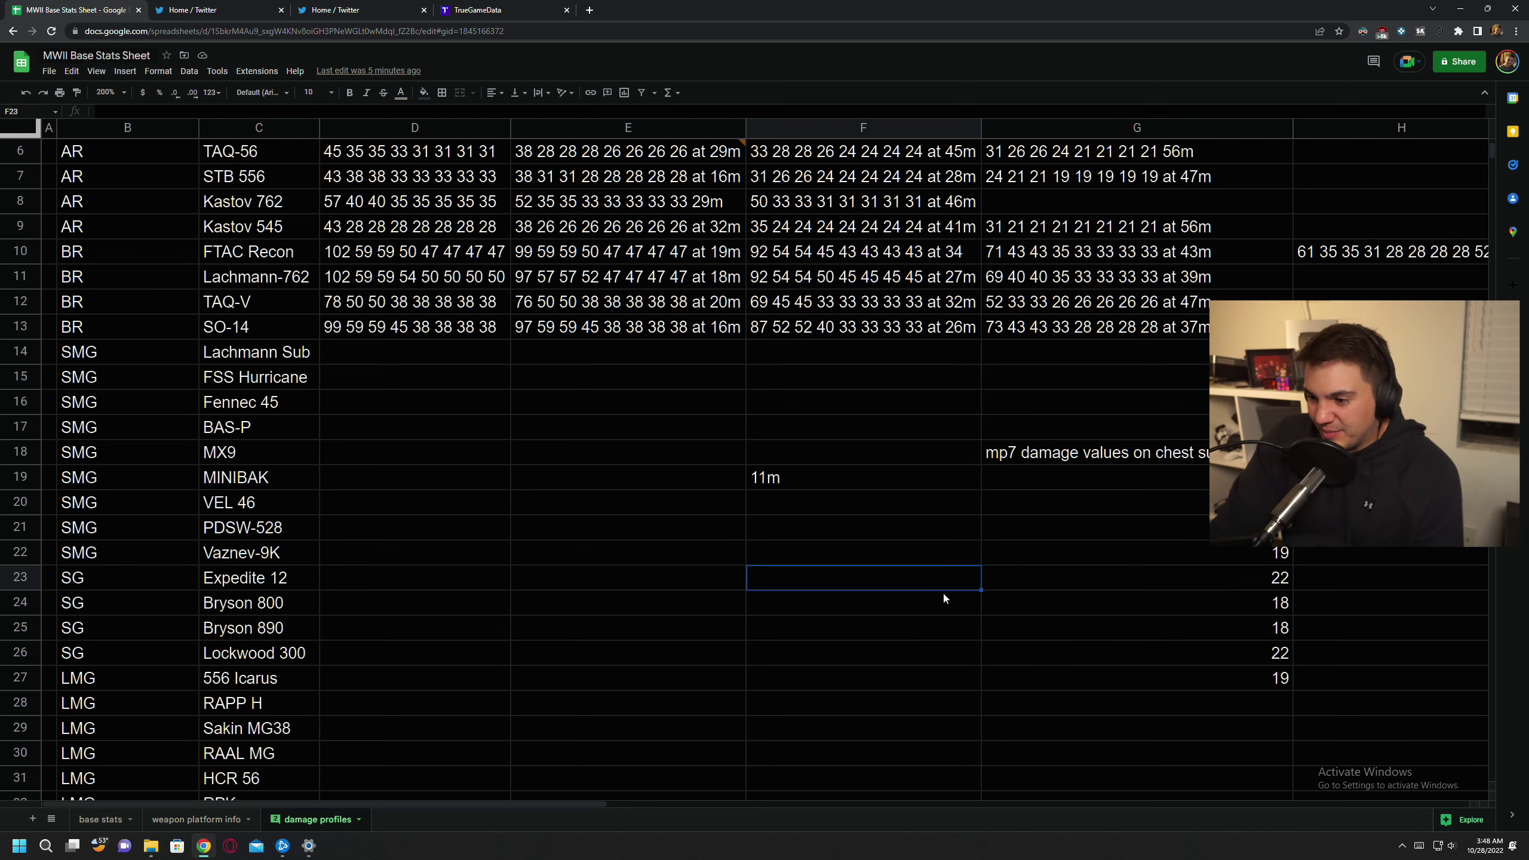
left_click(1025, 602)
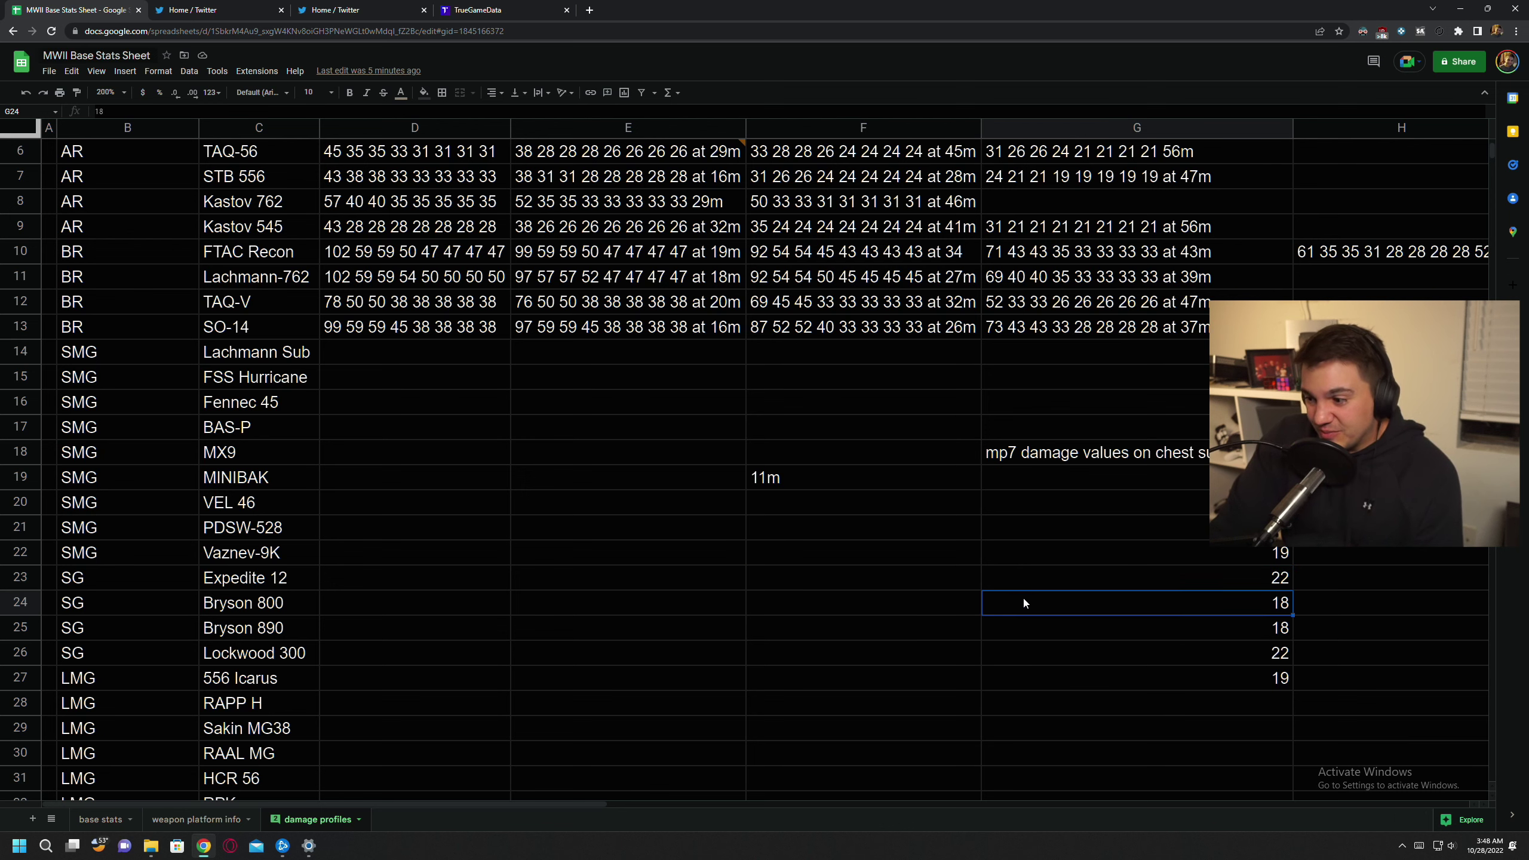
left_click(952, 594)
left_click(997, 573)
left_click(950, 585)
left_click(984, 597)
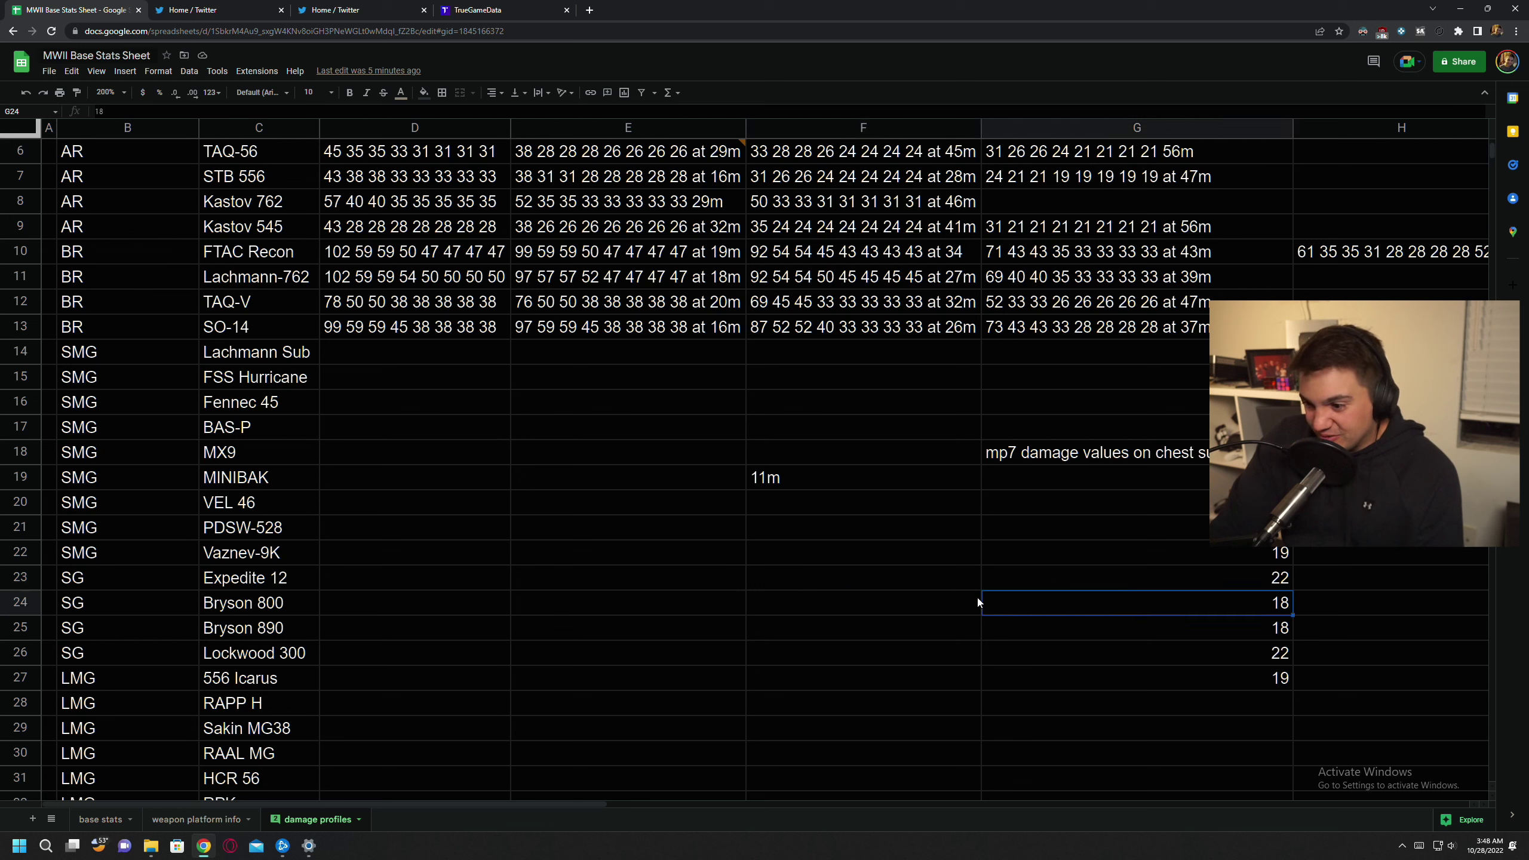
left_click(964, 597)
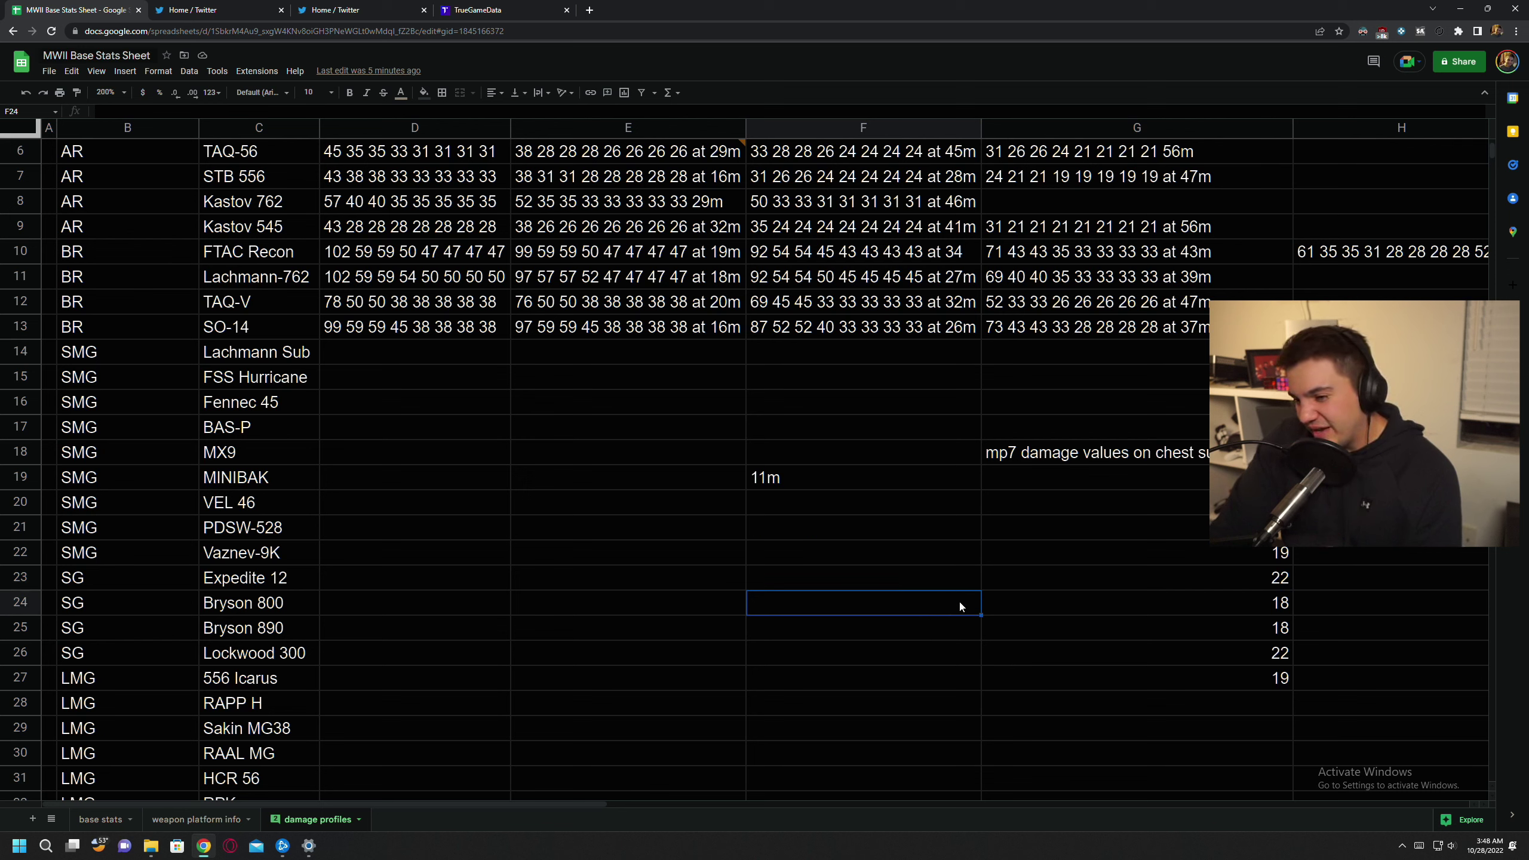
left_click(970, 569)
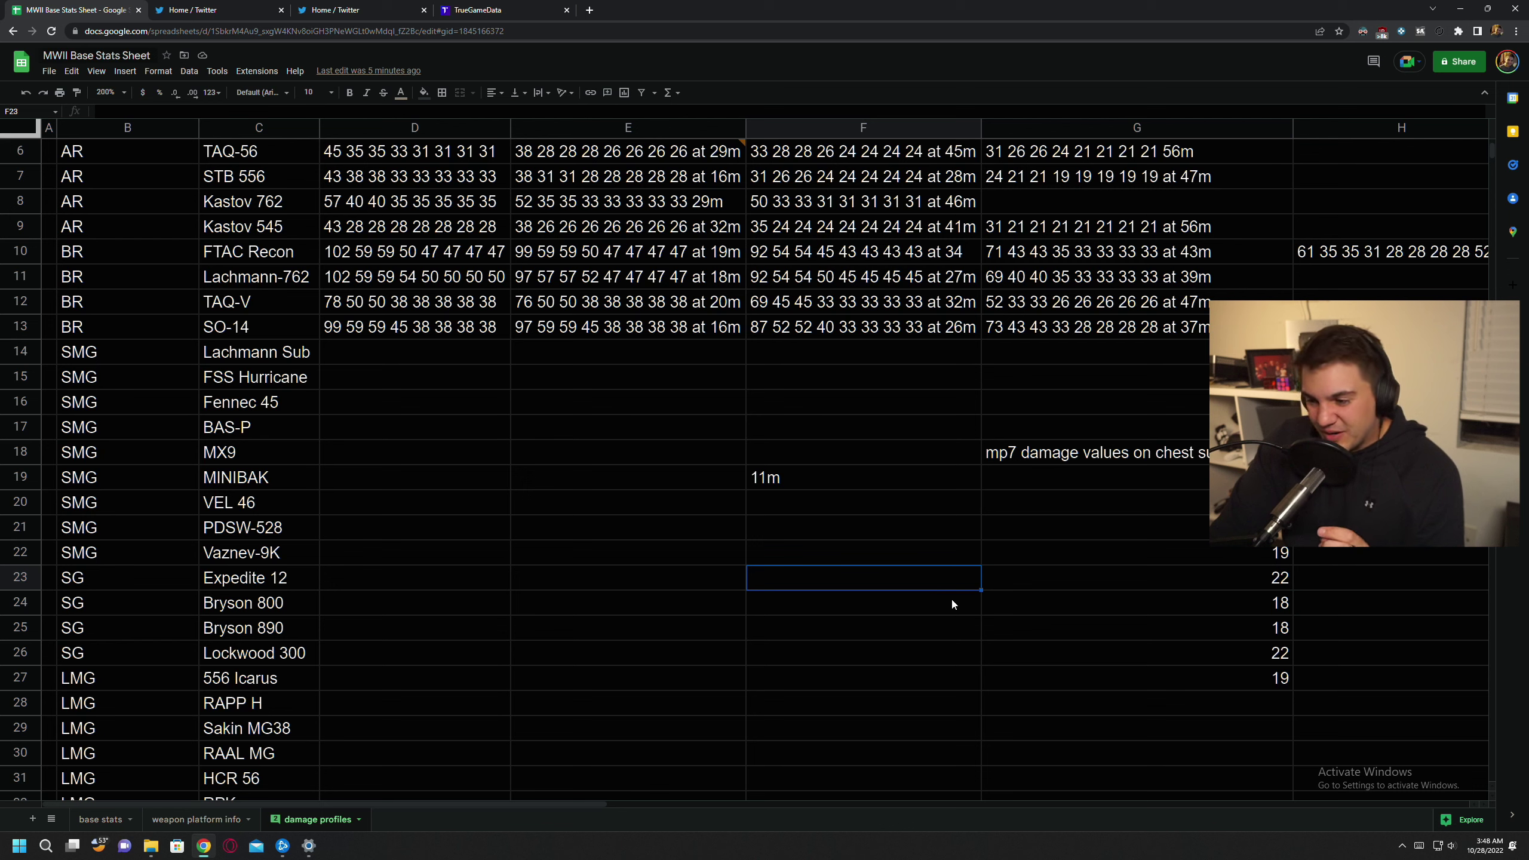
left_click(1002, 603)
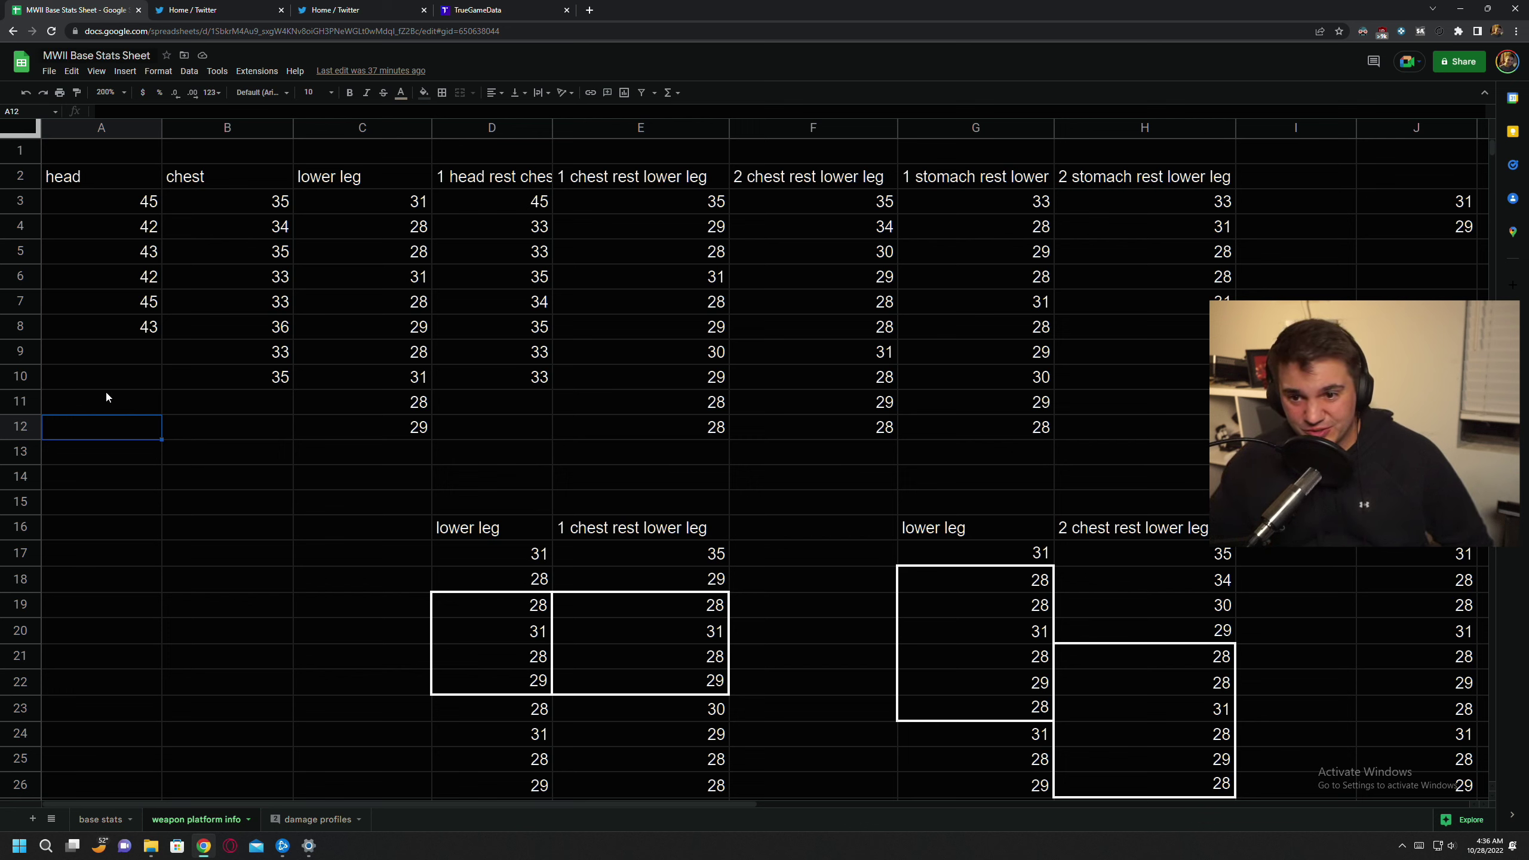
Step: Examine the successive head damage values in column A of the weapon platform info sheet, shot by shot
left_click(140, 209)
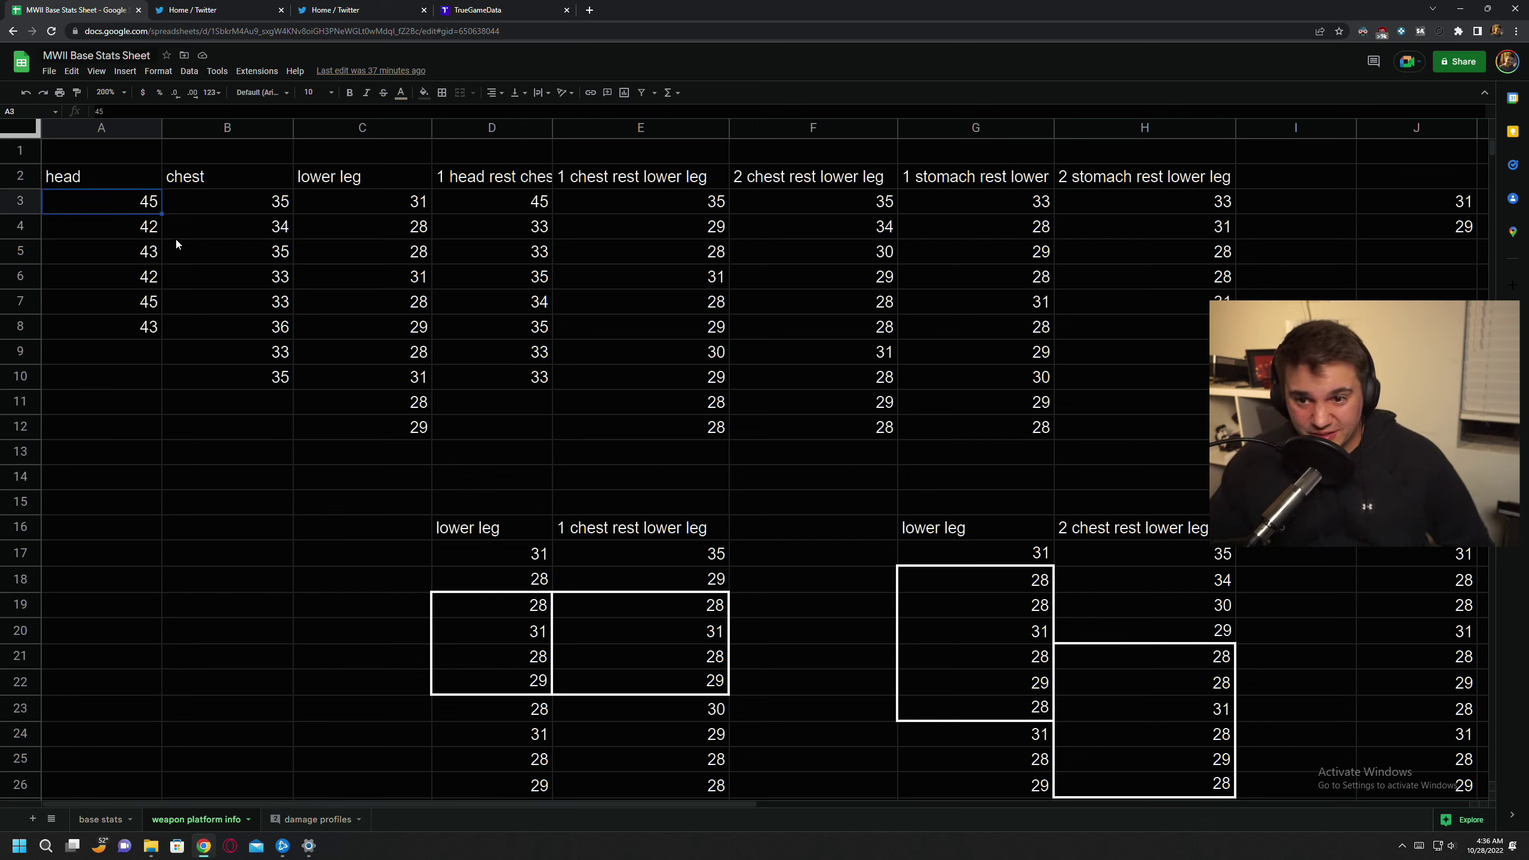
left_click(153, 234)
left_click(144, 254)
left_click(146, 281)
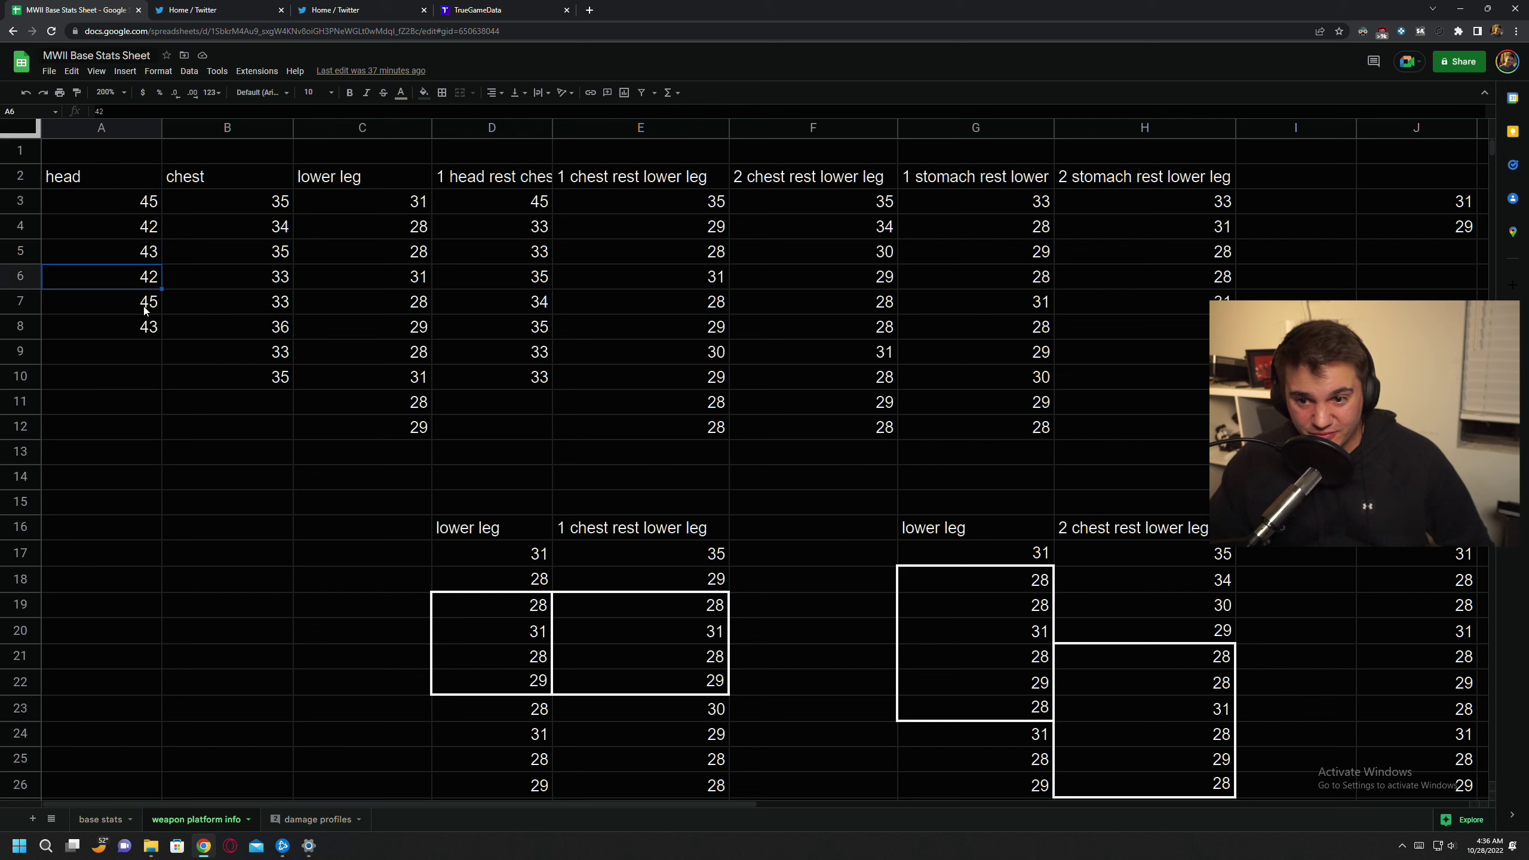
left_click(153, 310)
left_click(158, 327)
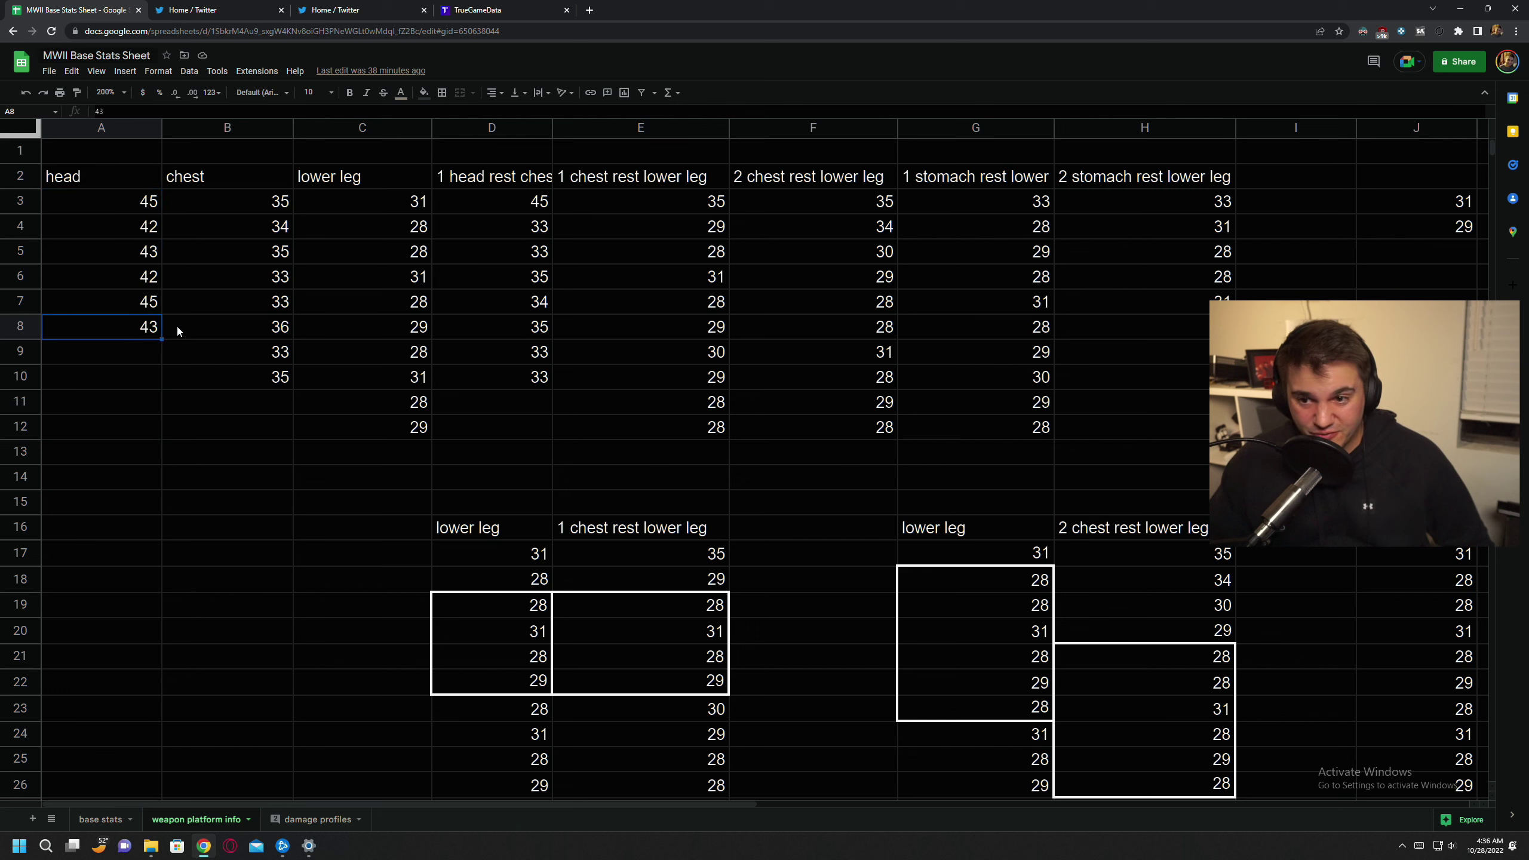
Step: Examine the successive chest damage values in column B shot by shot, comparing the fifth and sixth shots
left_click(267, 207)
left_click(262, 234)
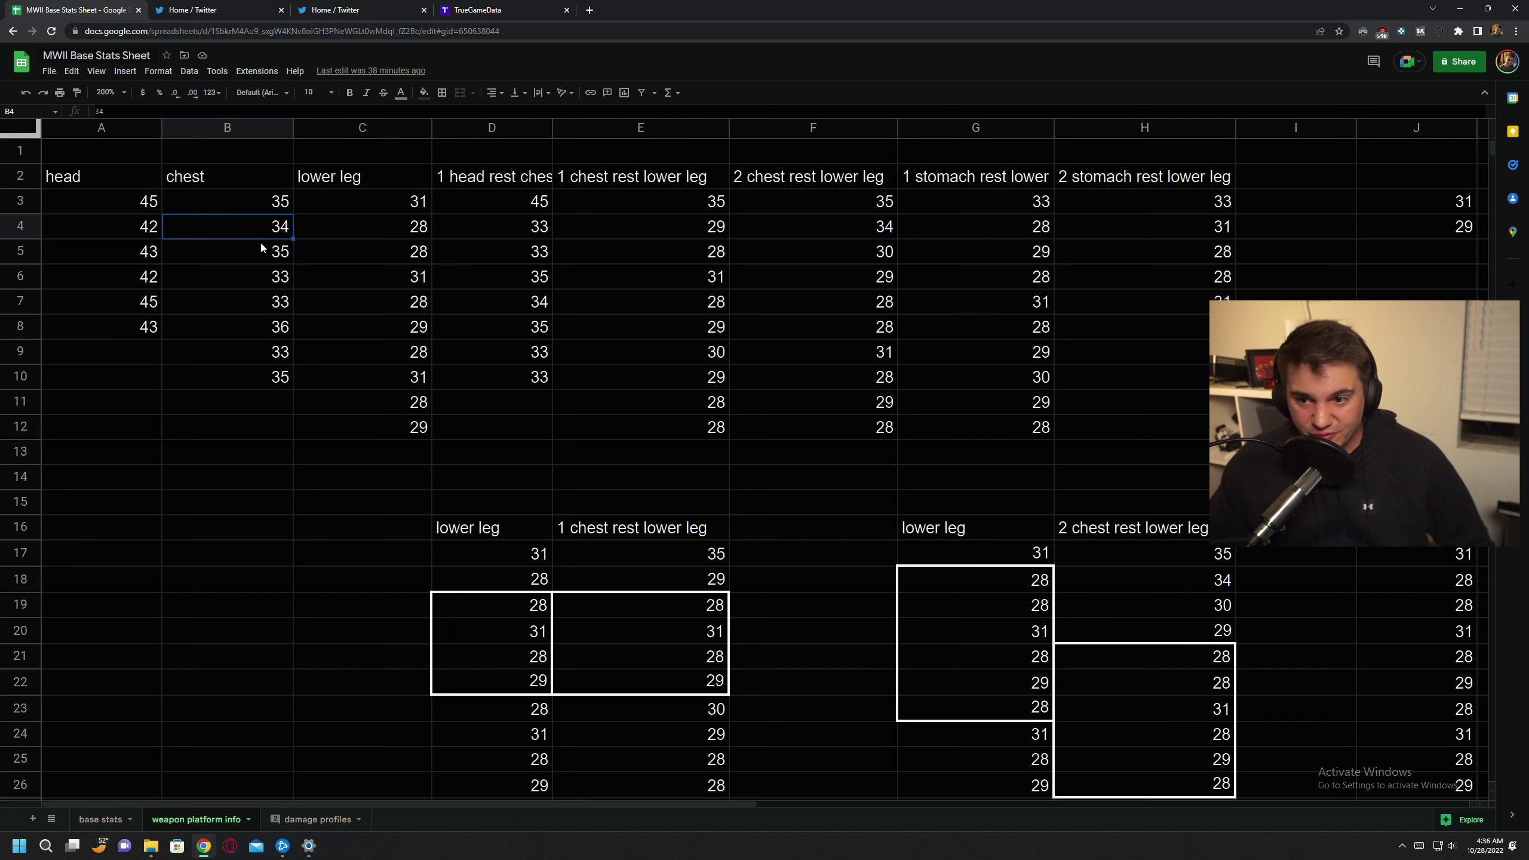
left_click(262, 257)
left_click(274, 281)
left_click(267, 309)
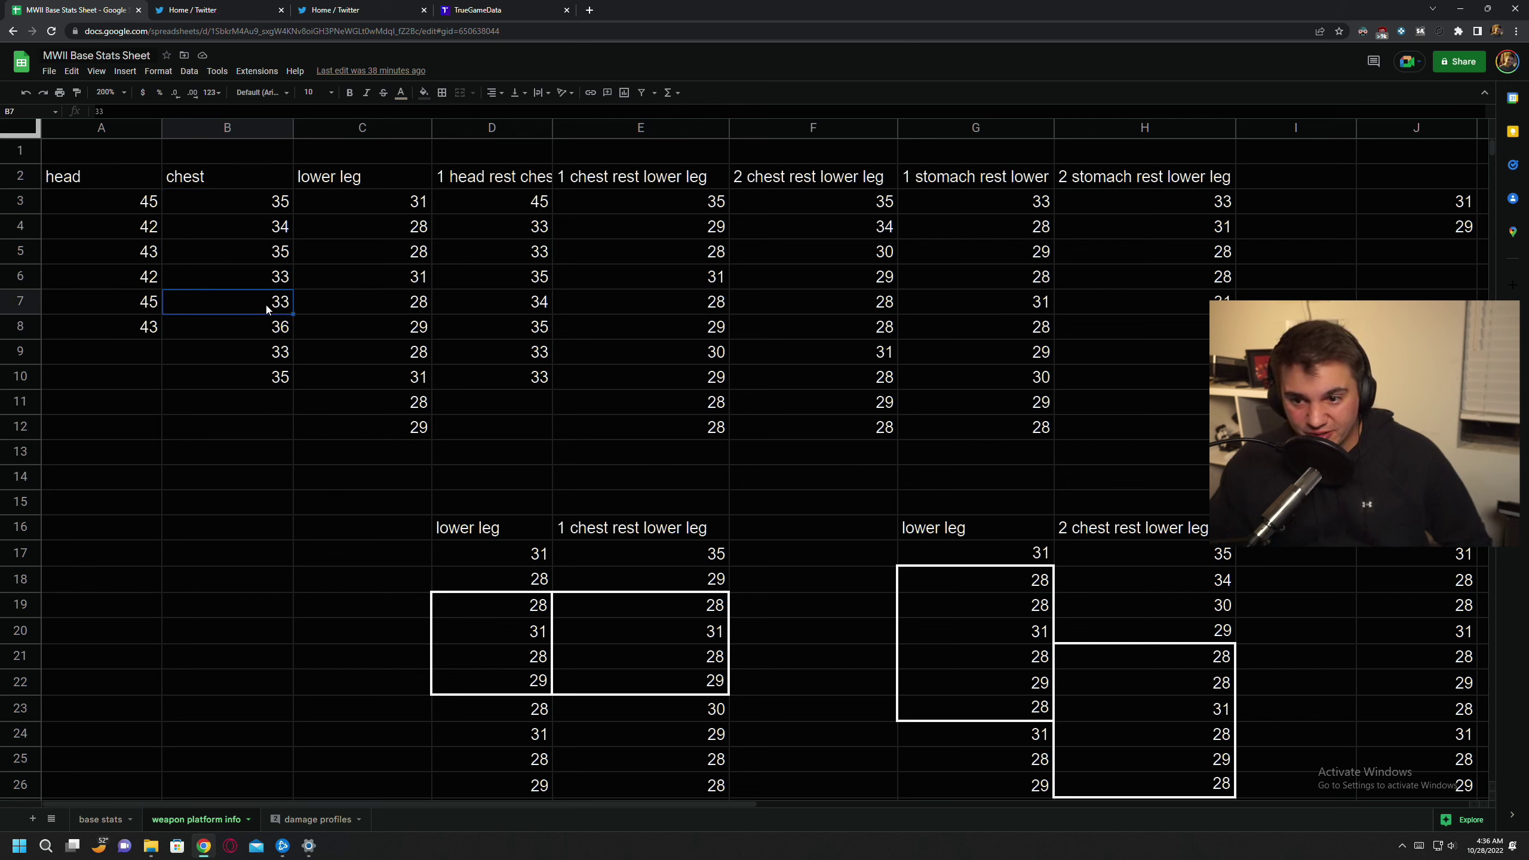
left_click_drag(263, 304, 263, 333)
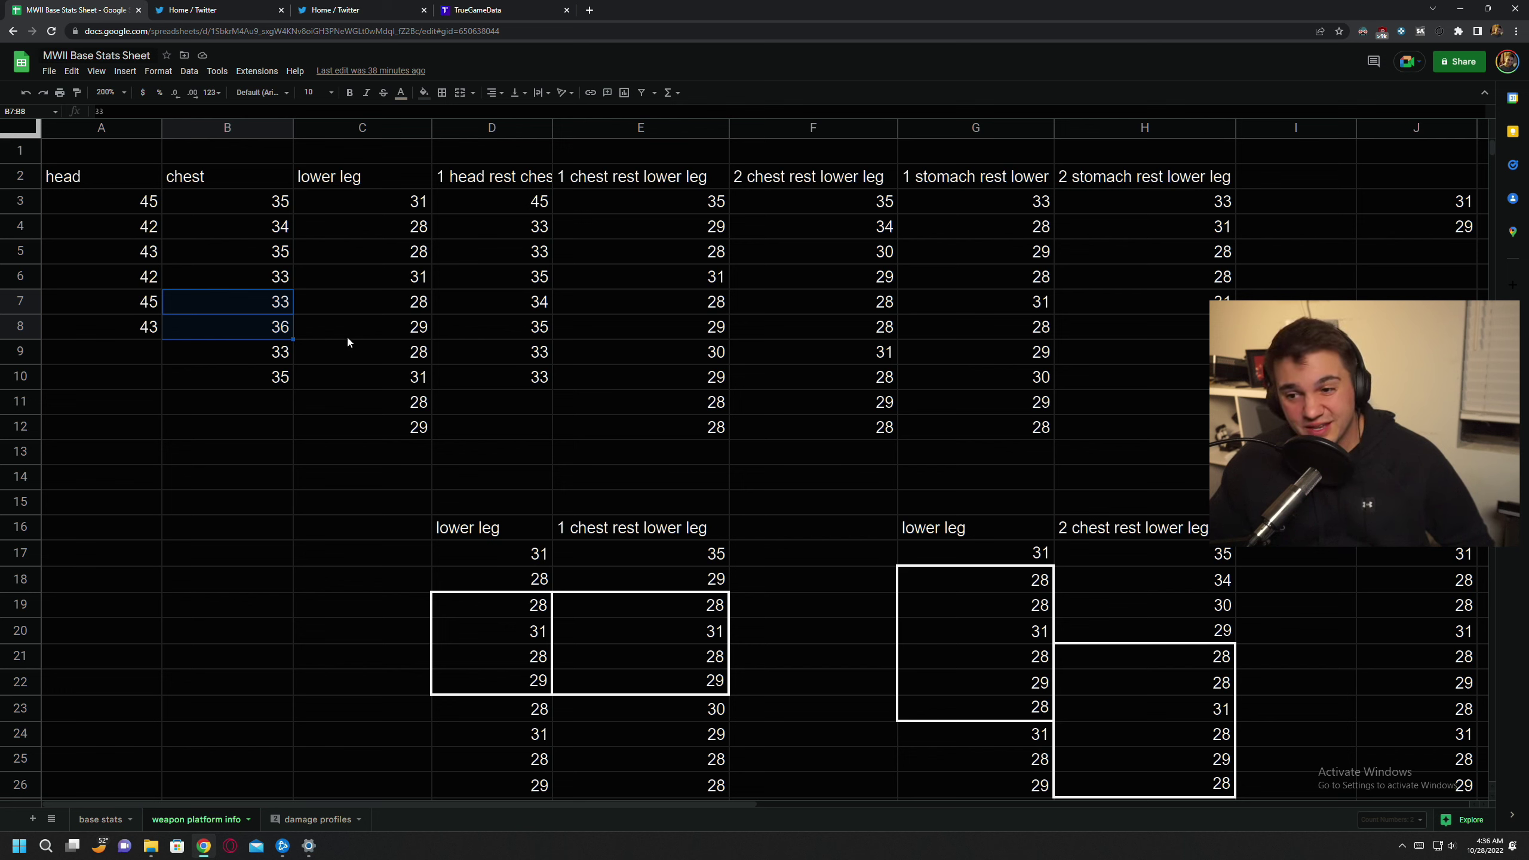
left_click(330, 407)
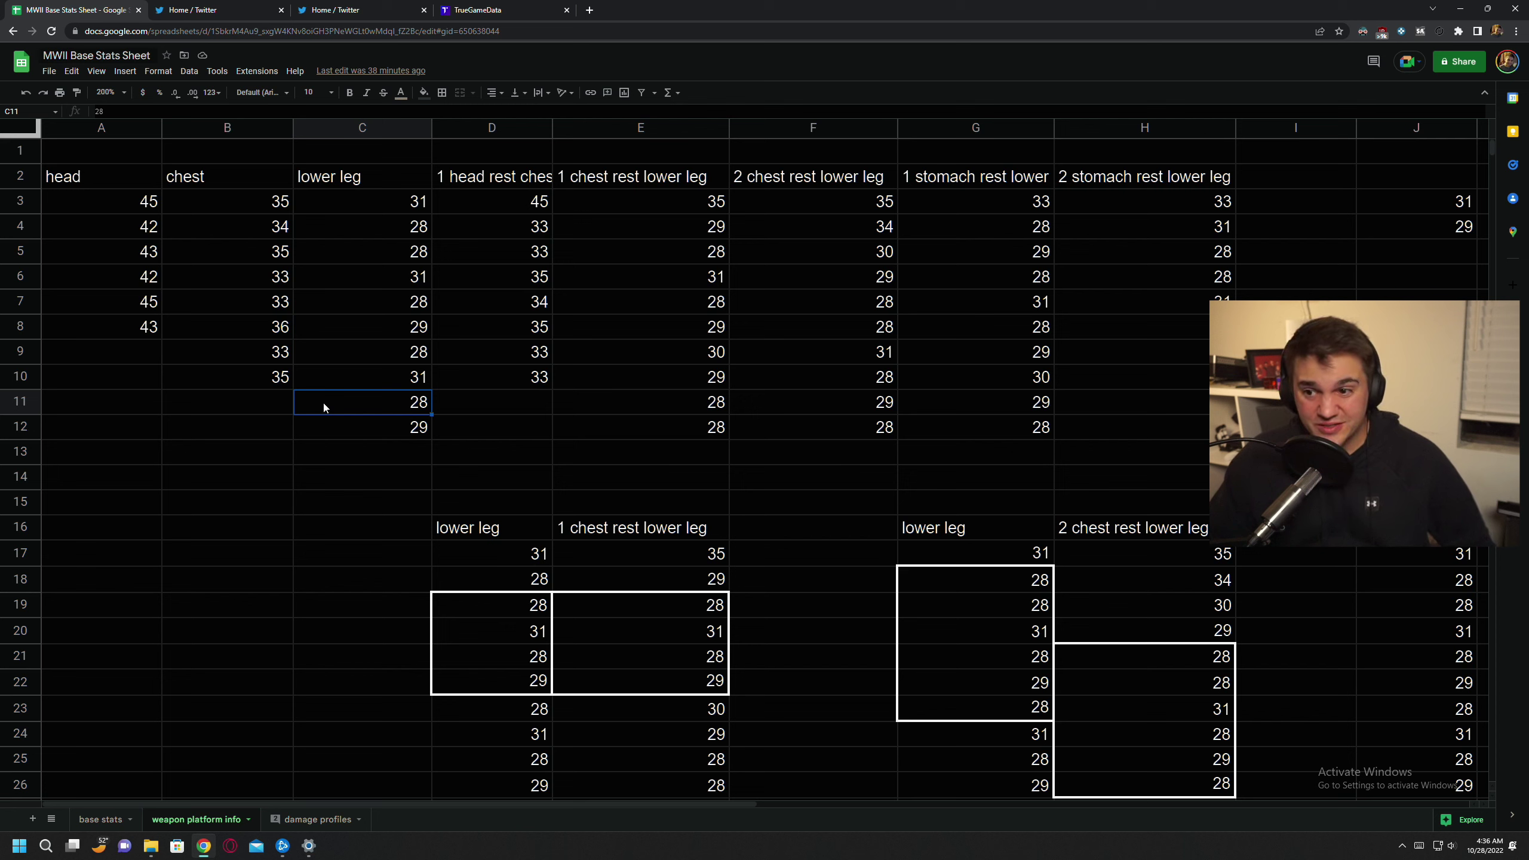
left_click(322, 454)
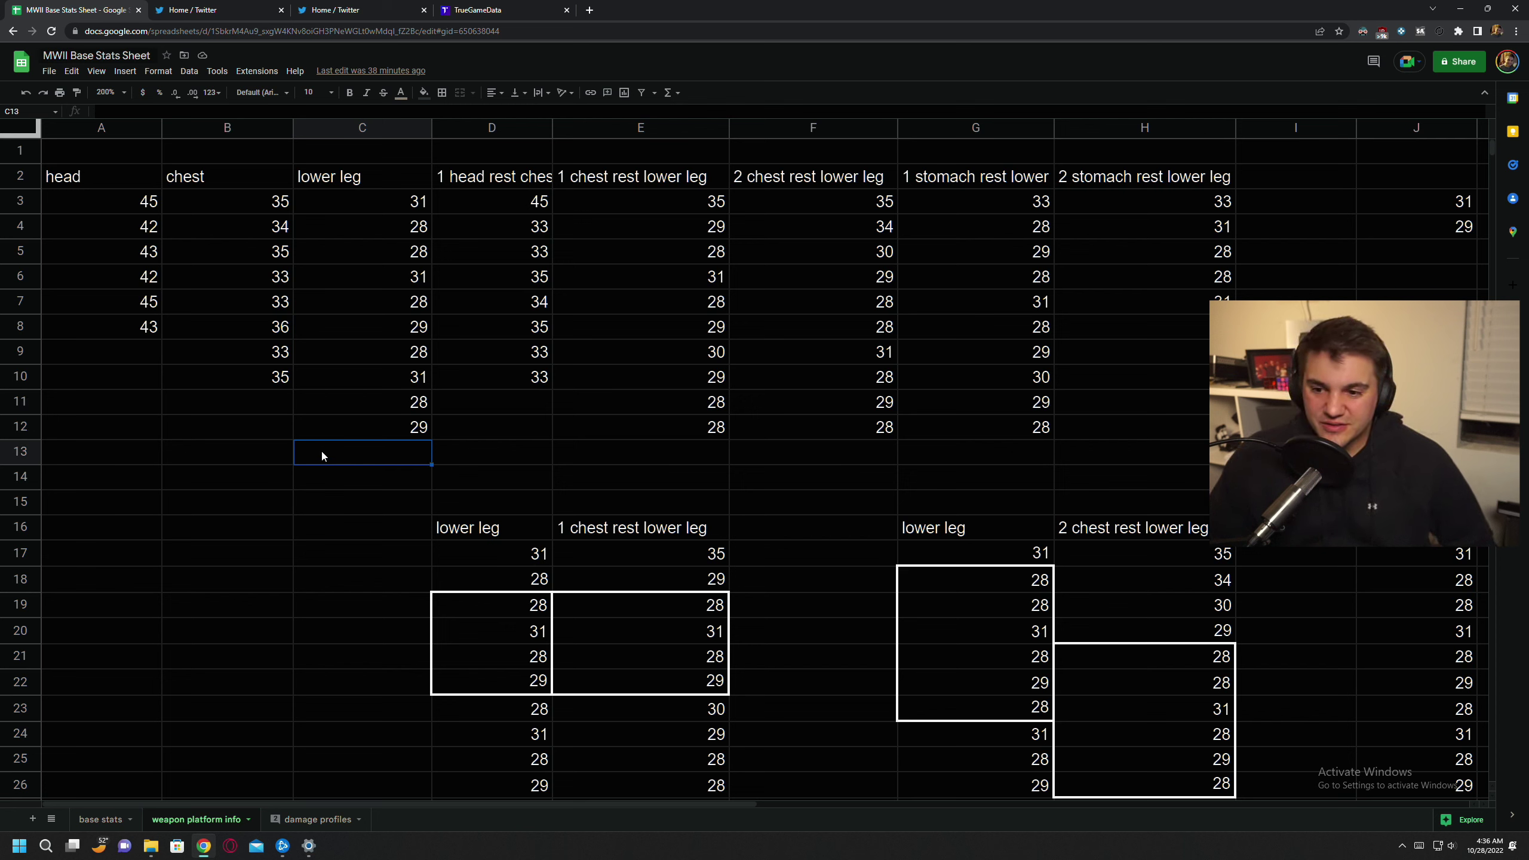
left_click(235, 476)
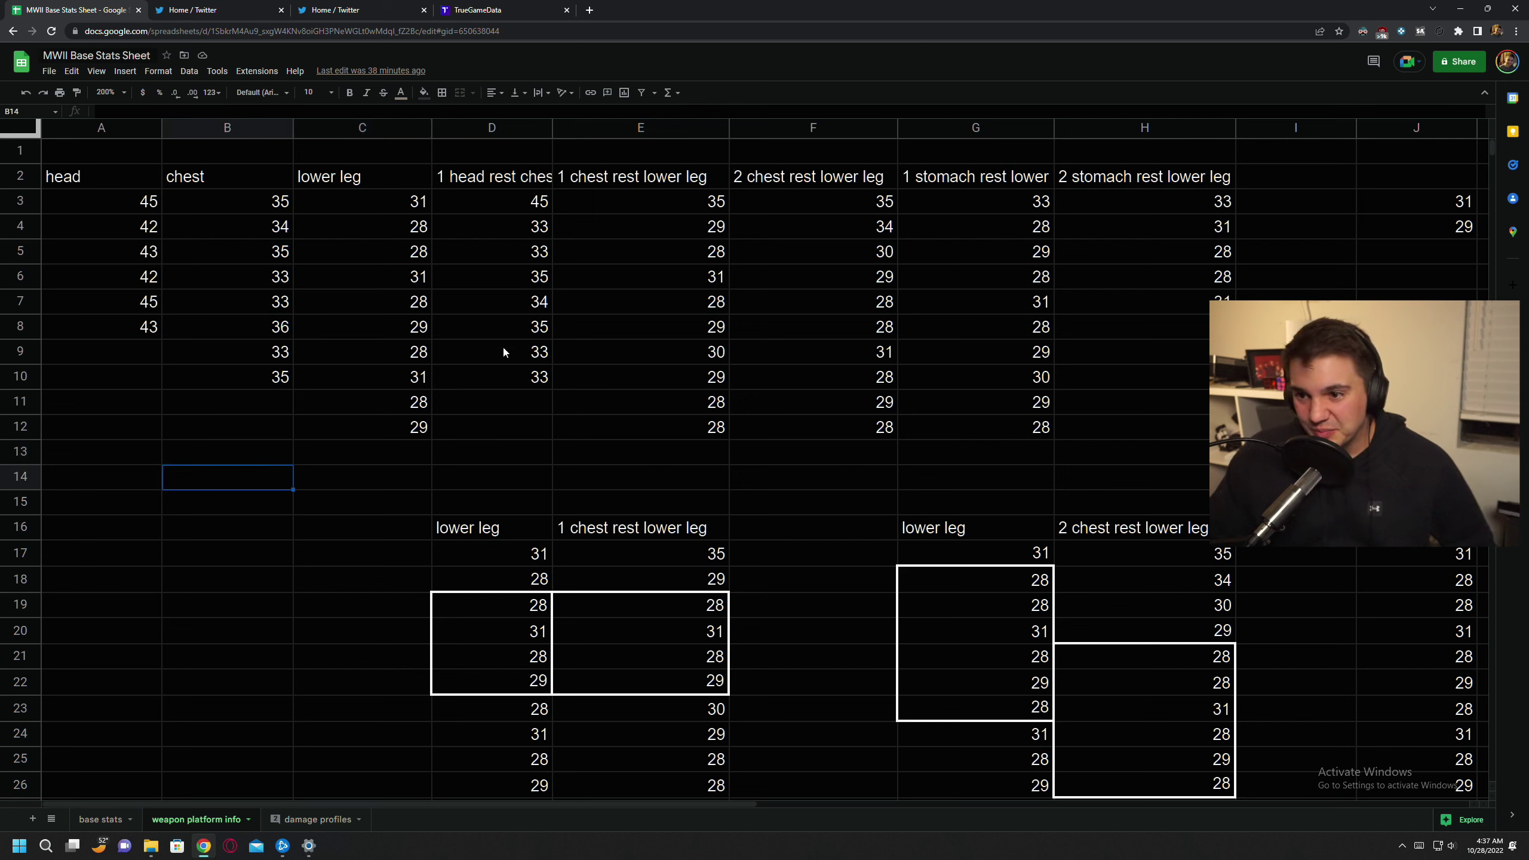
Step: Review the damage sequence for one head shot followed by chest shots, focusing on the values after the first shot
left_click_drag(516, 192, 515, 374)
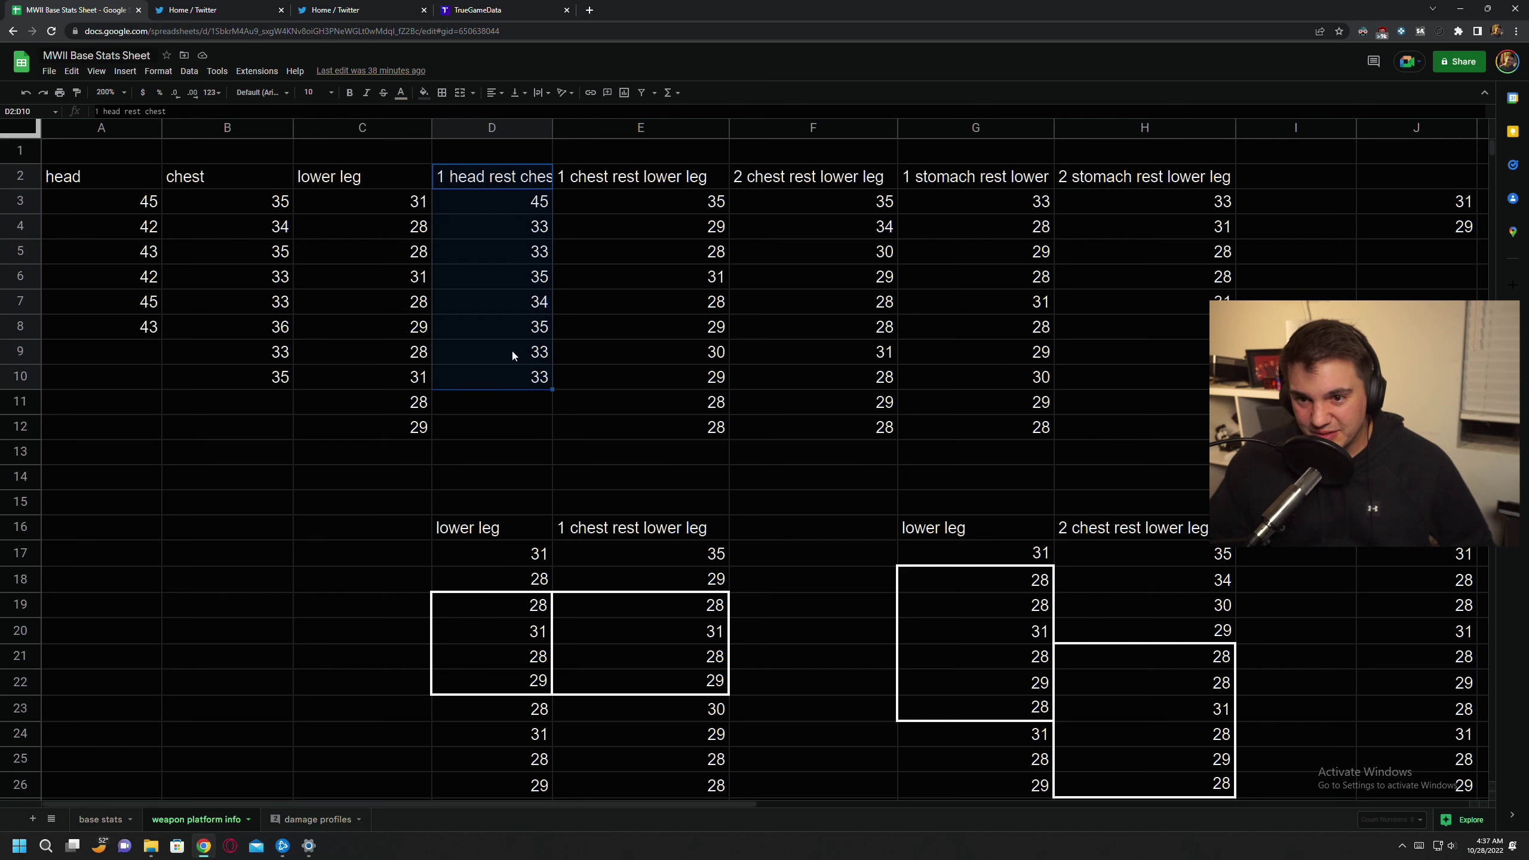
left_click(640, 376)
left_click(499, 191)
left_click_drag(506, 226, 515, 379)
left_click(579, 349)
Step: Review the column headings for the mixed tests combining one or two chest or stomach shots with lower leg shots
left_click(648, 179)
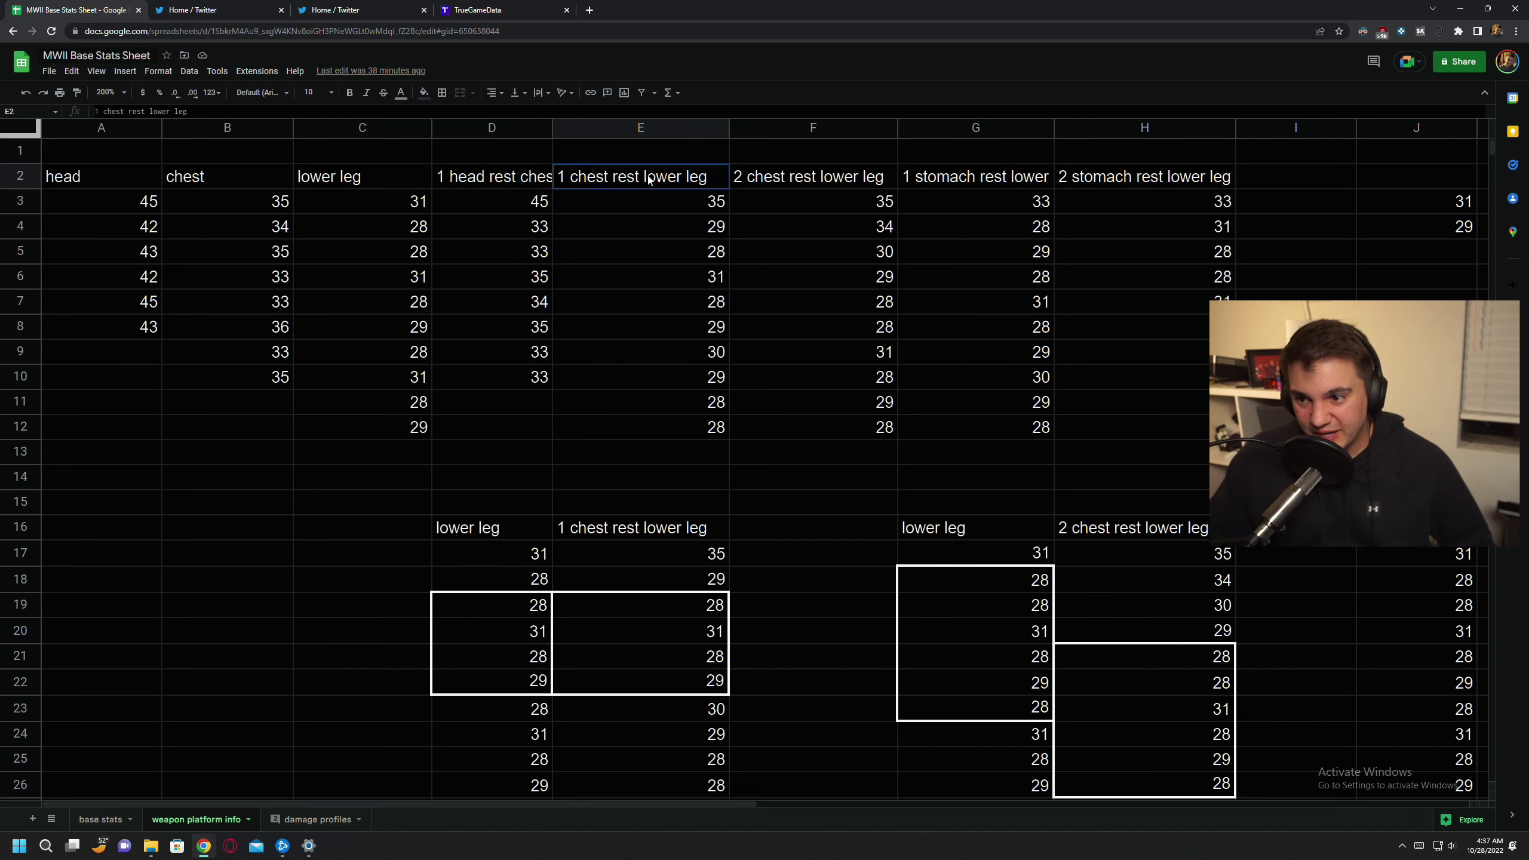
left_click(810, 178)
left_click(976, 178)
left_click(1180, 175)
left_click(948, 165)
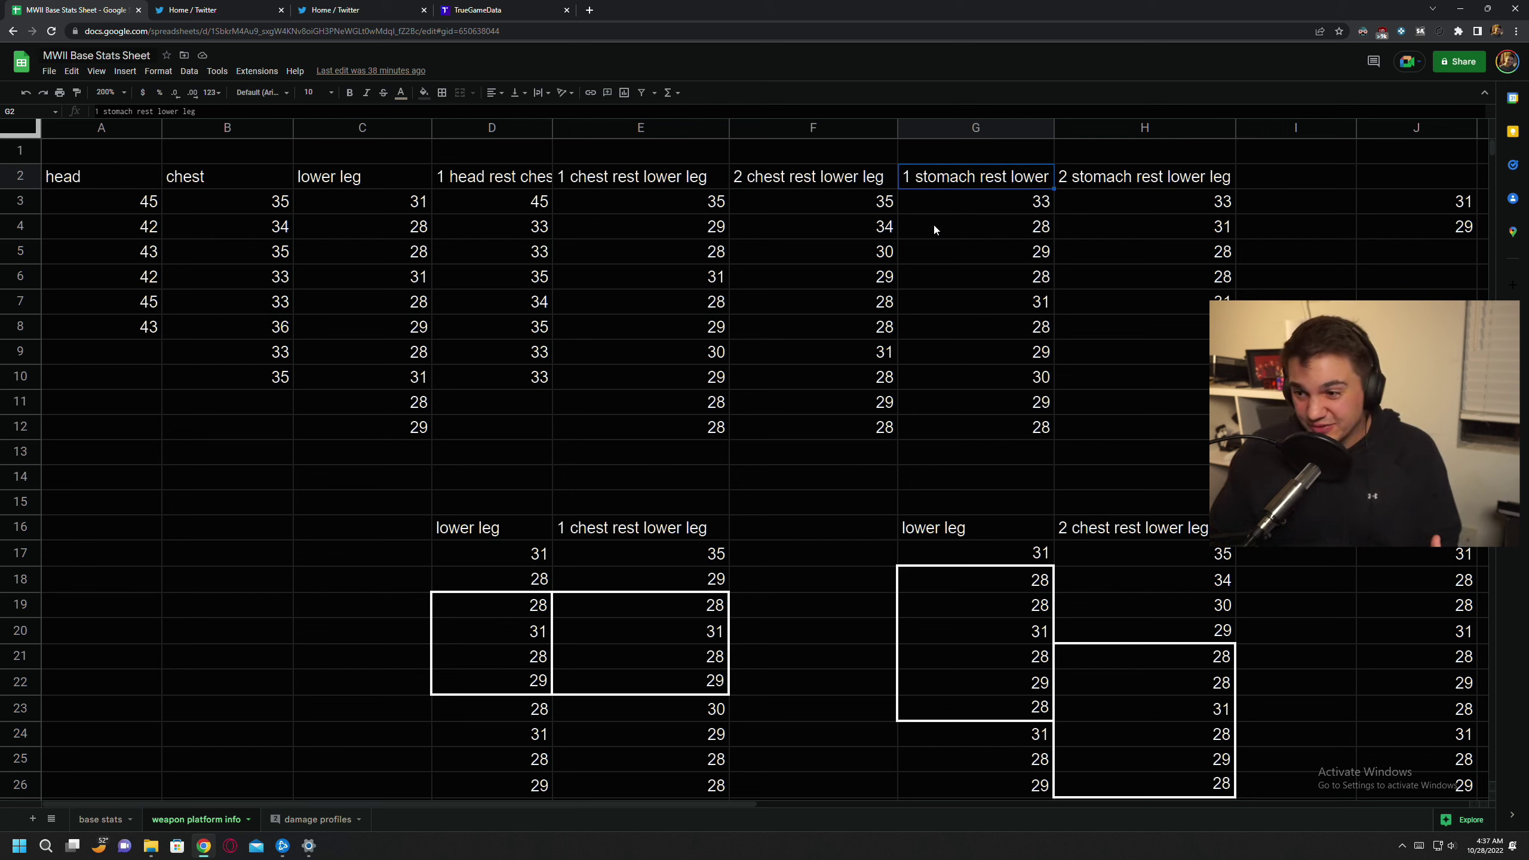
left_click(217, 297)
left_click(147, 383)
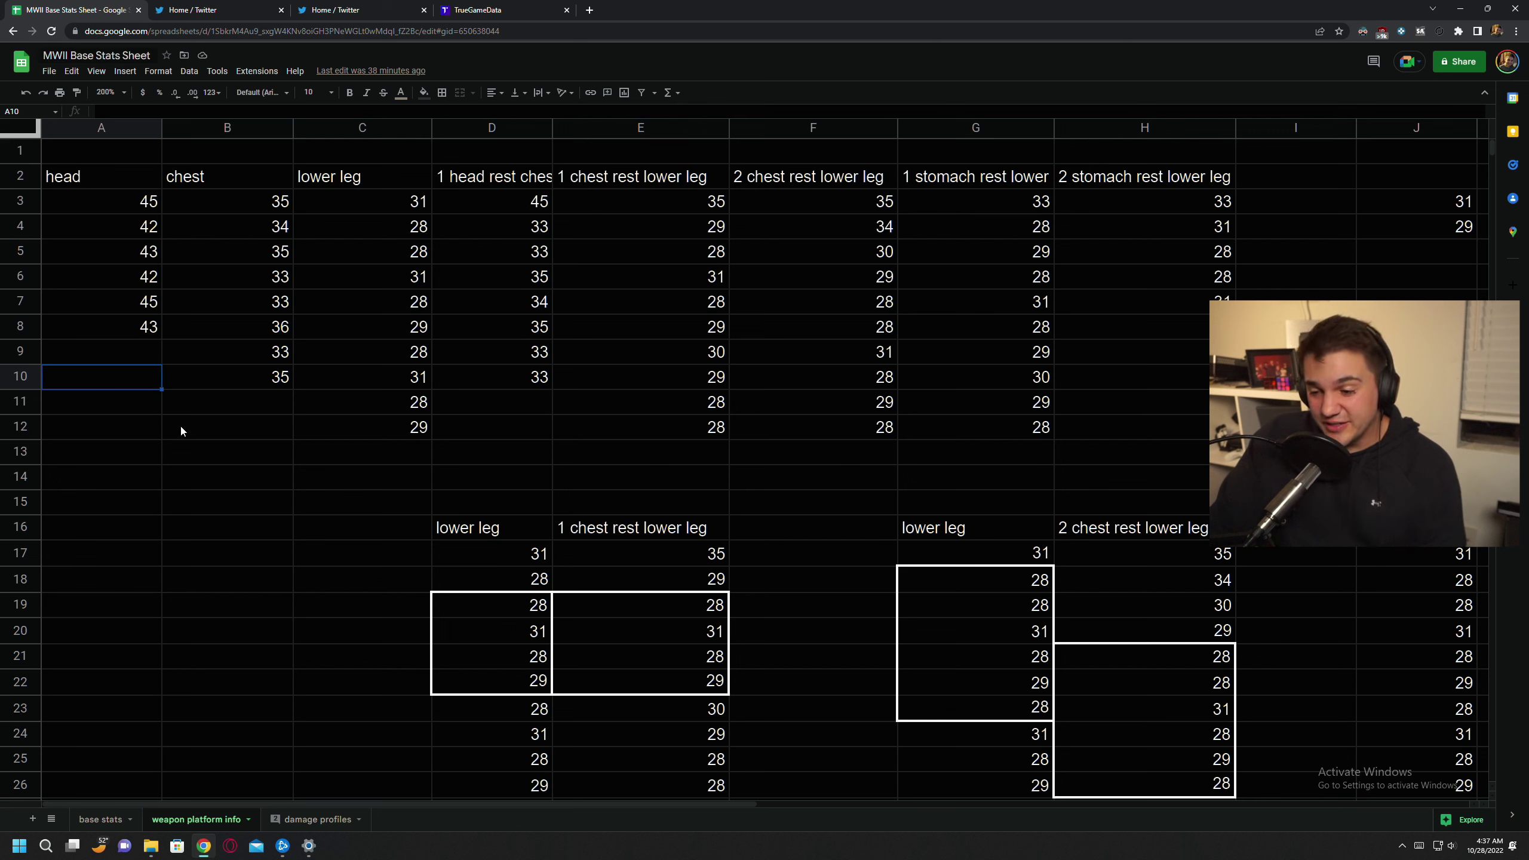
left_click(202, 465)
left_click(203, 481)
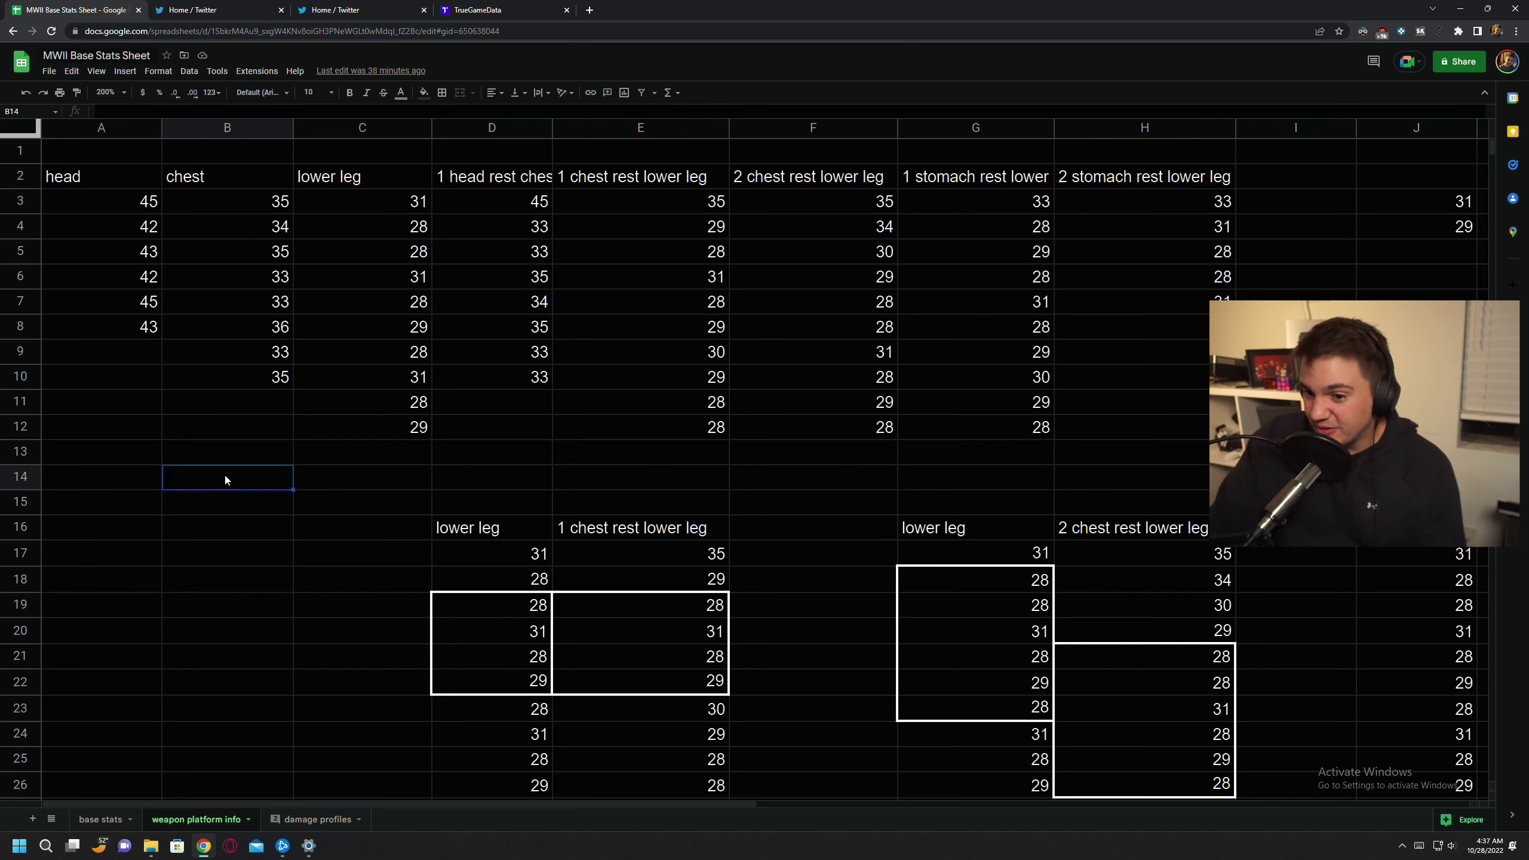
left_click(331, 470)
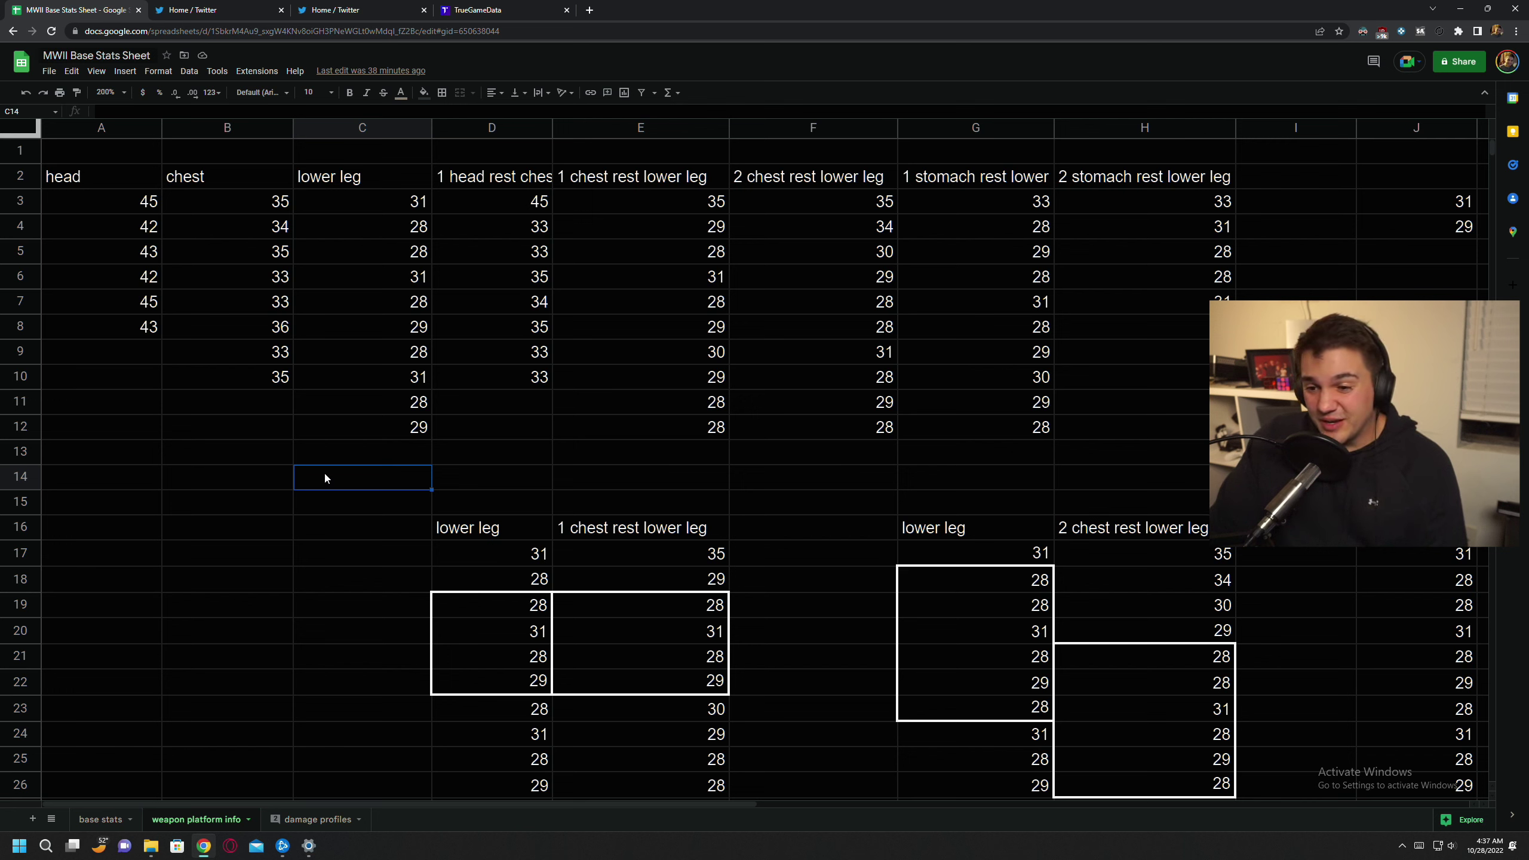
left_click(287, 476)
left_click(328, 452)
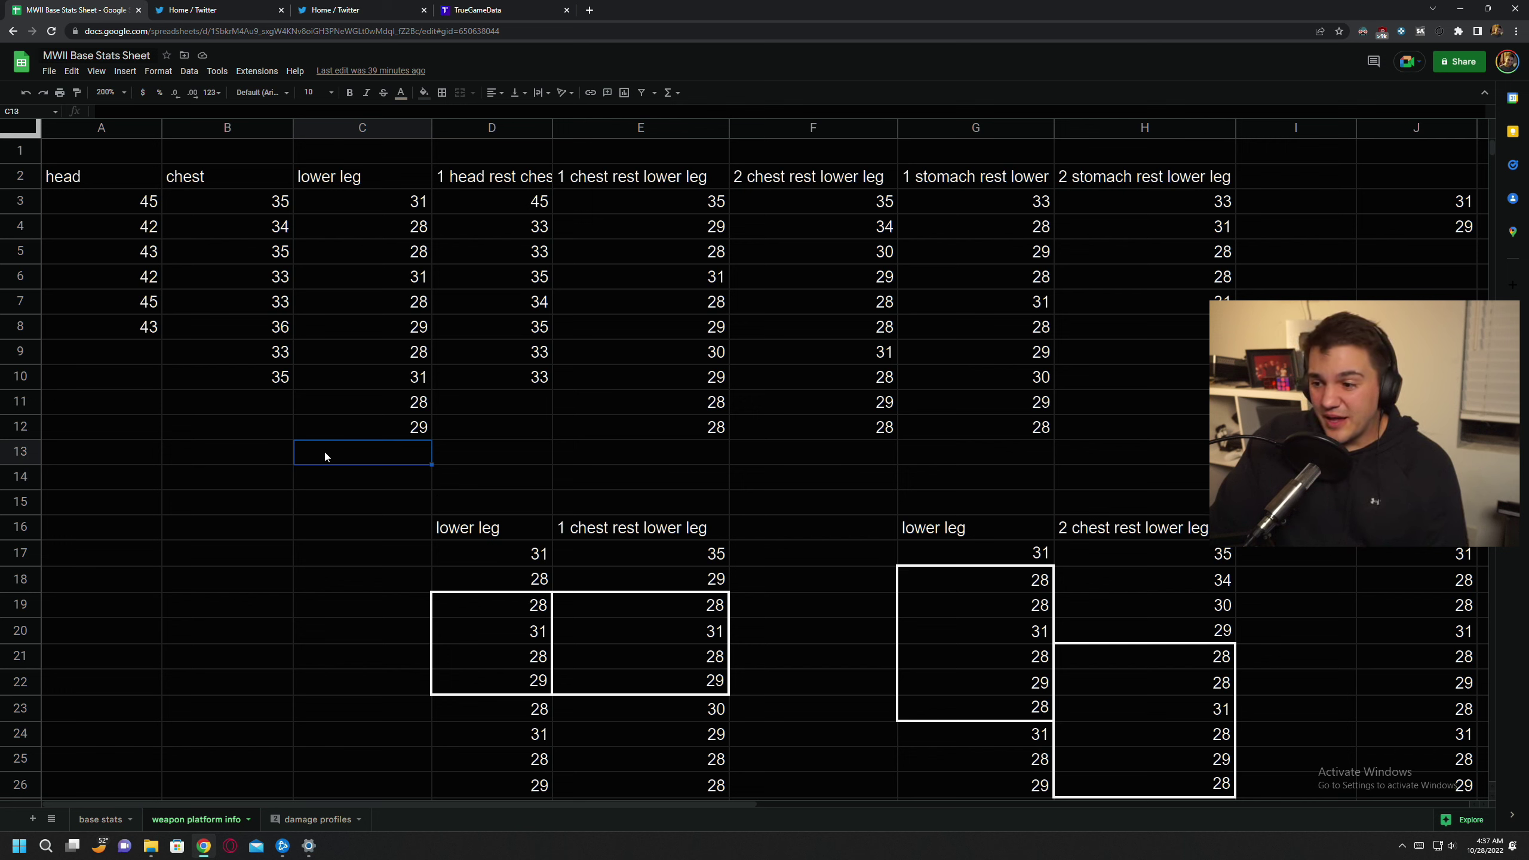
left_click(328, 476)
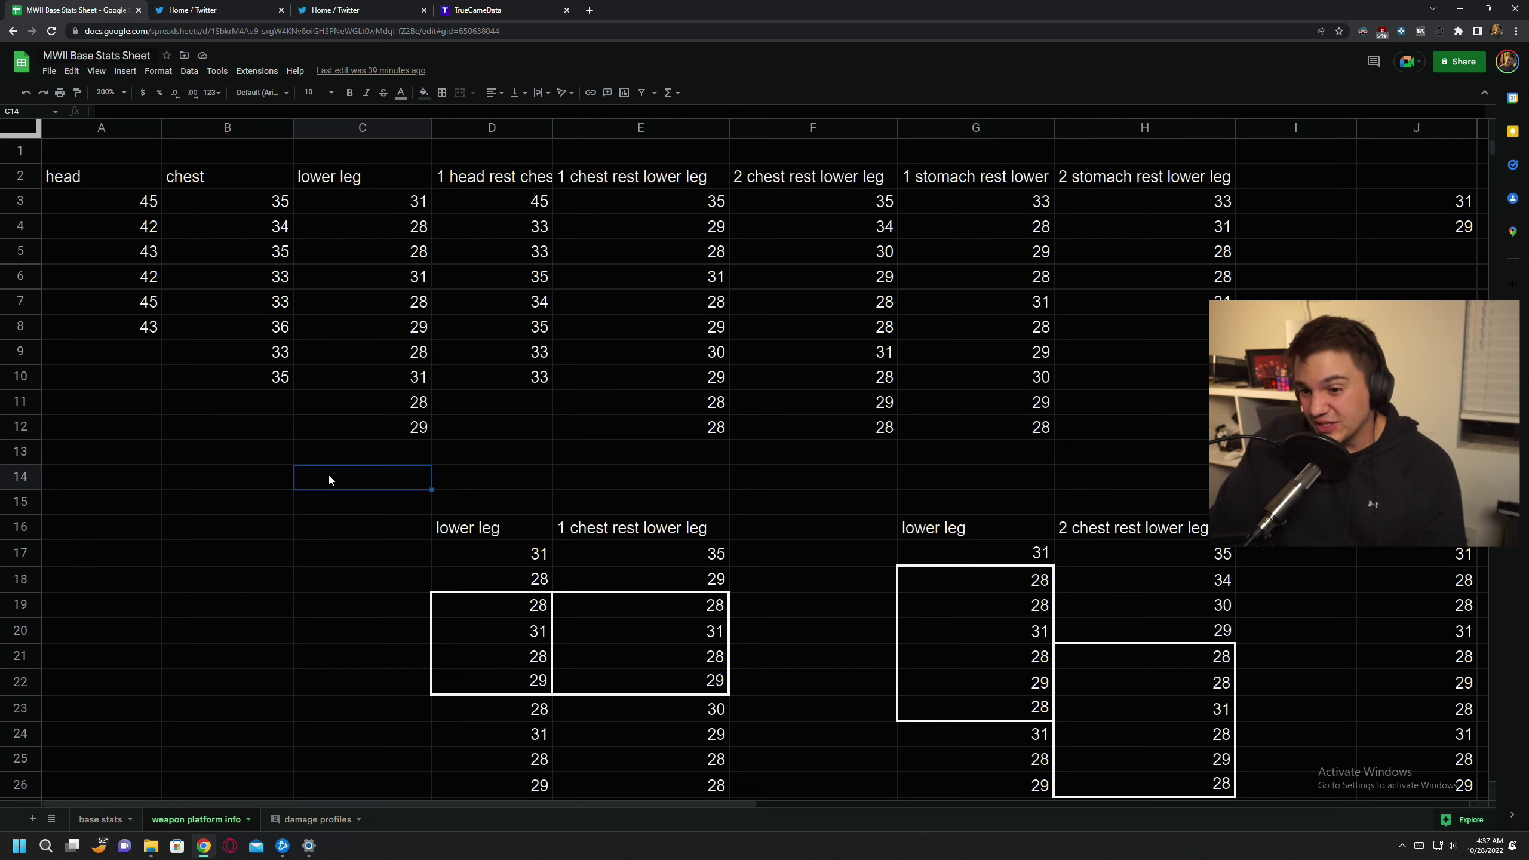
left_click(362, 463)
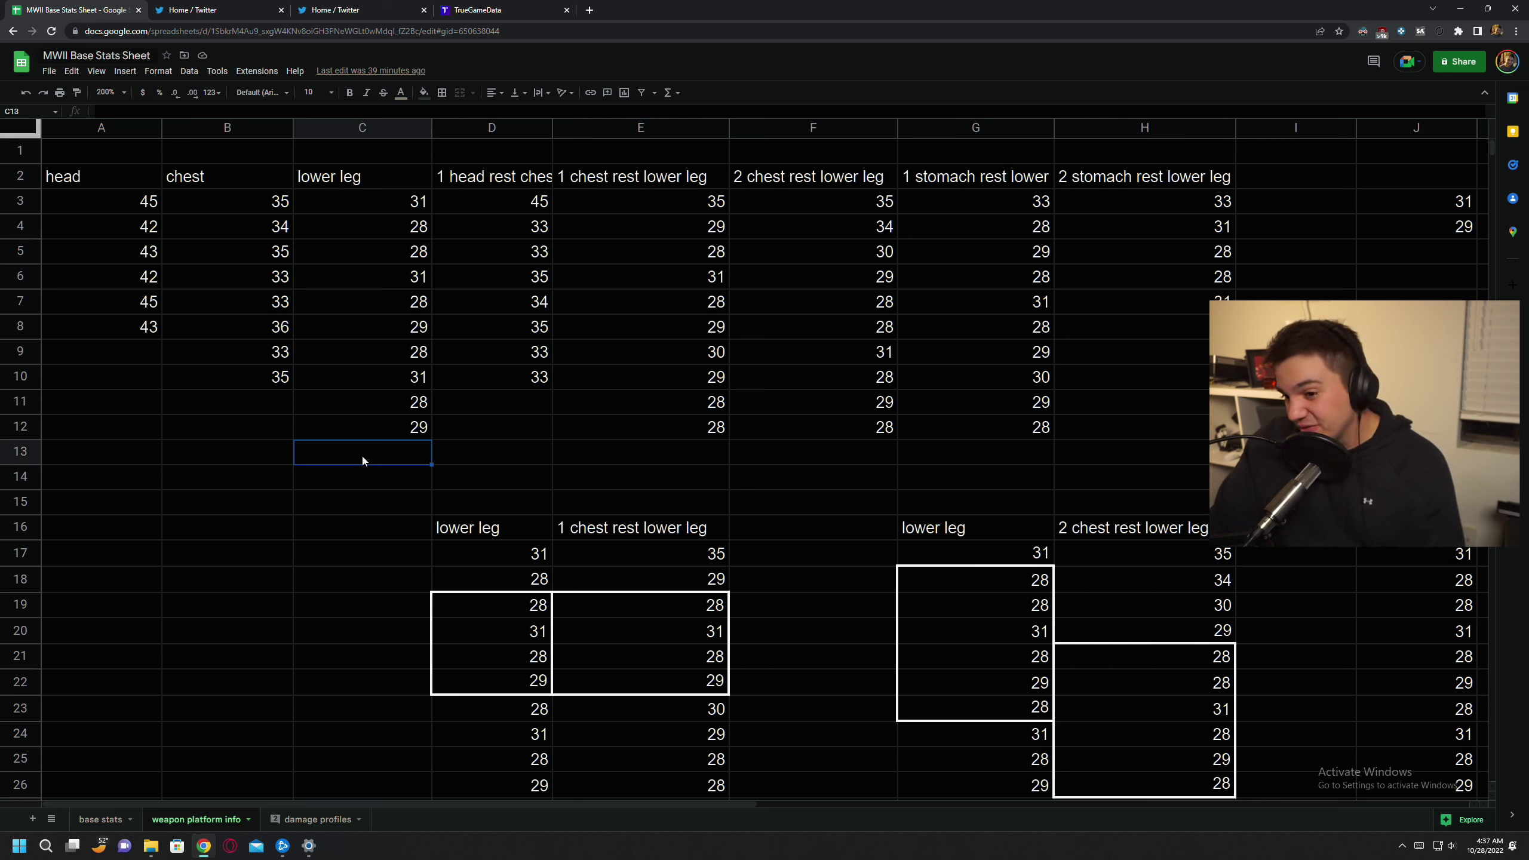
left_click(327, 470)
left_click(252, 478)
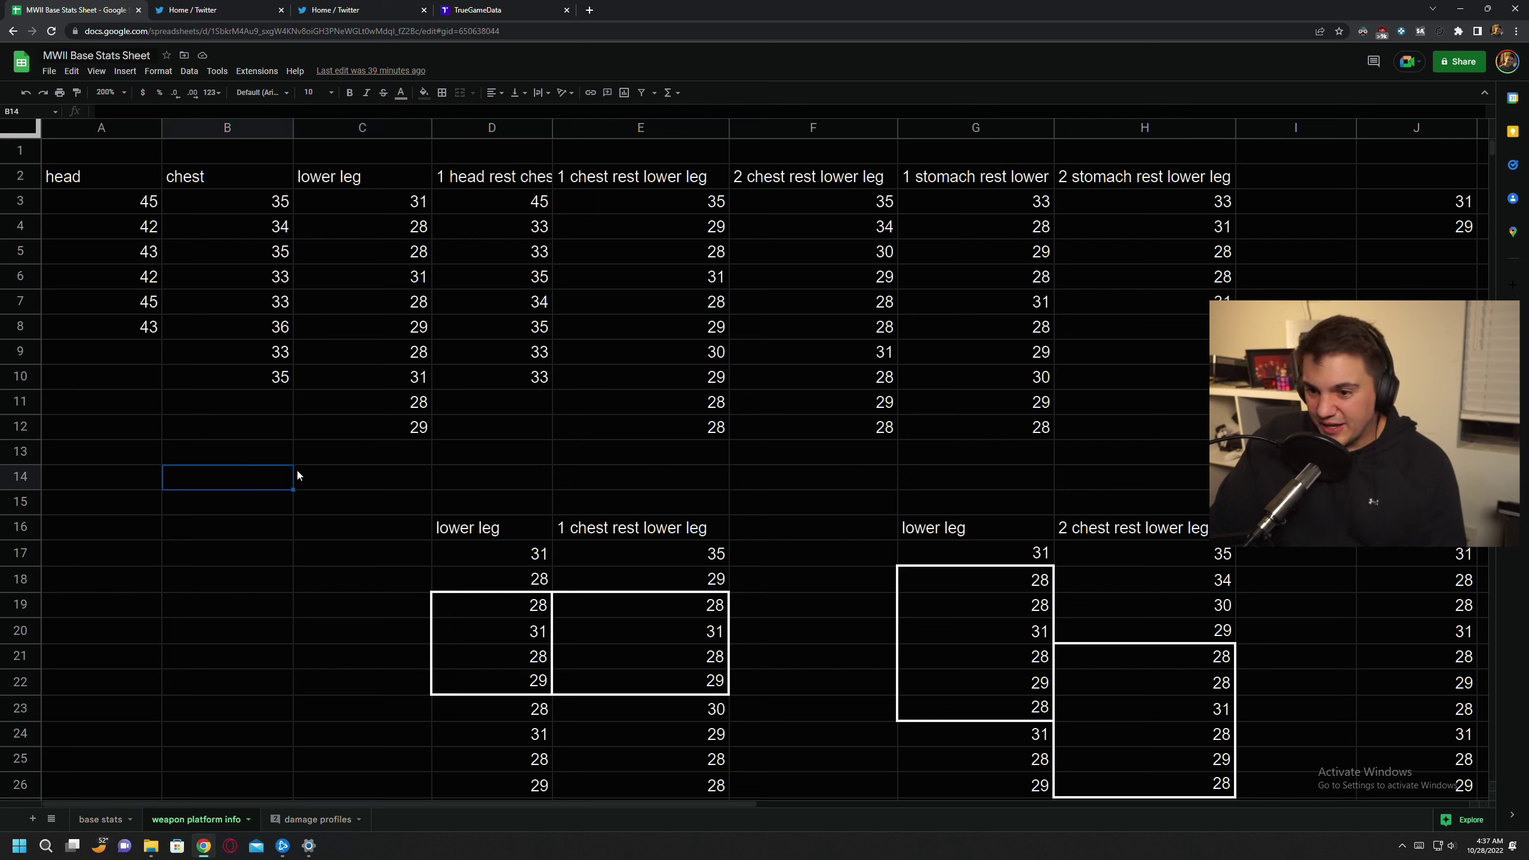
left_click(325, 476)
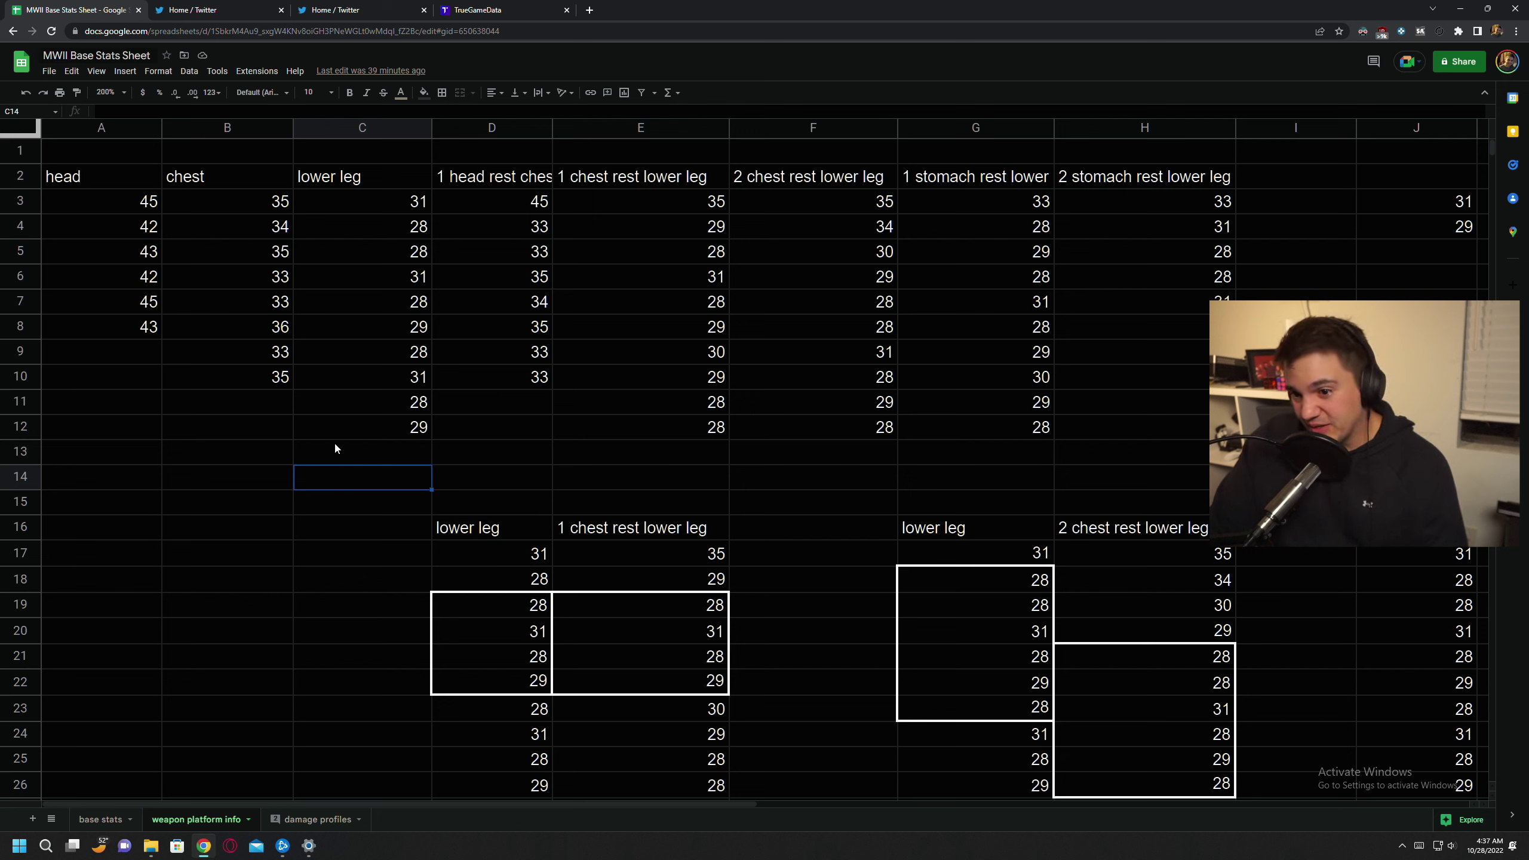
left_click(251, 442)
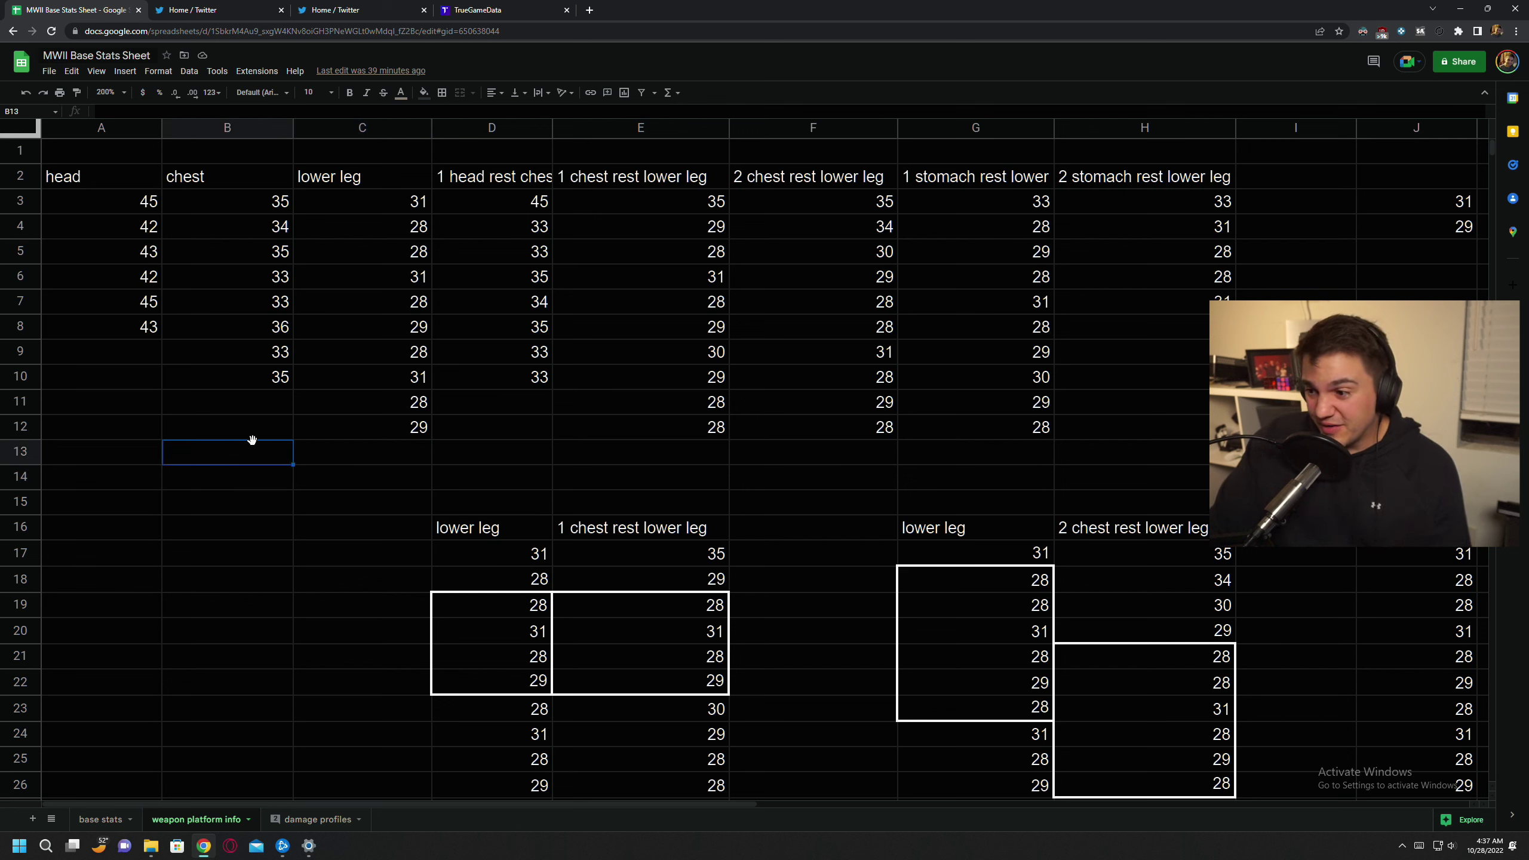
left_click(300, 449)
left_click(277, 459)
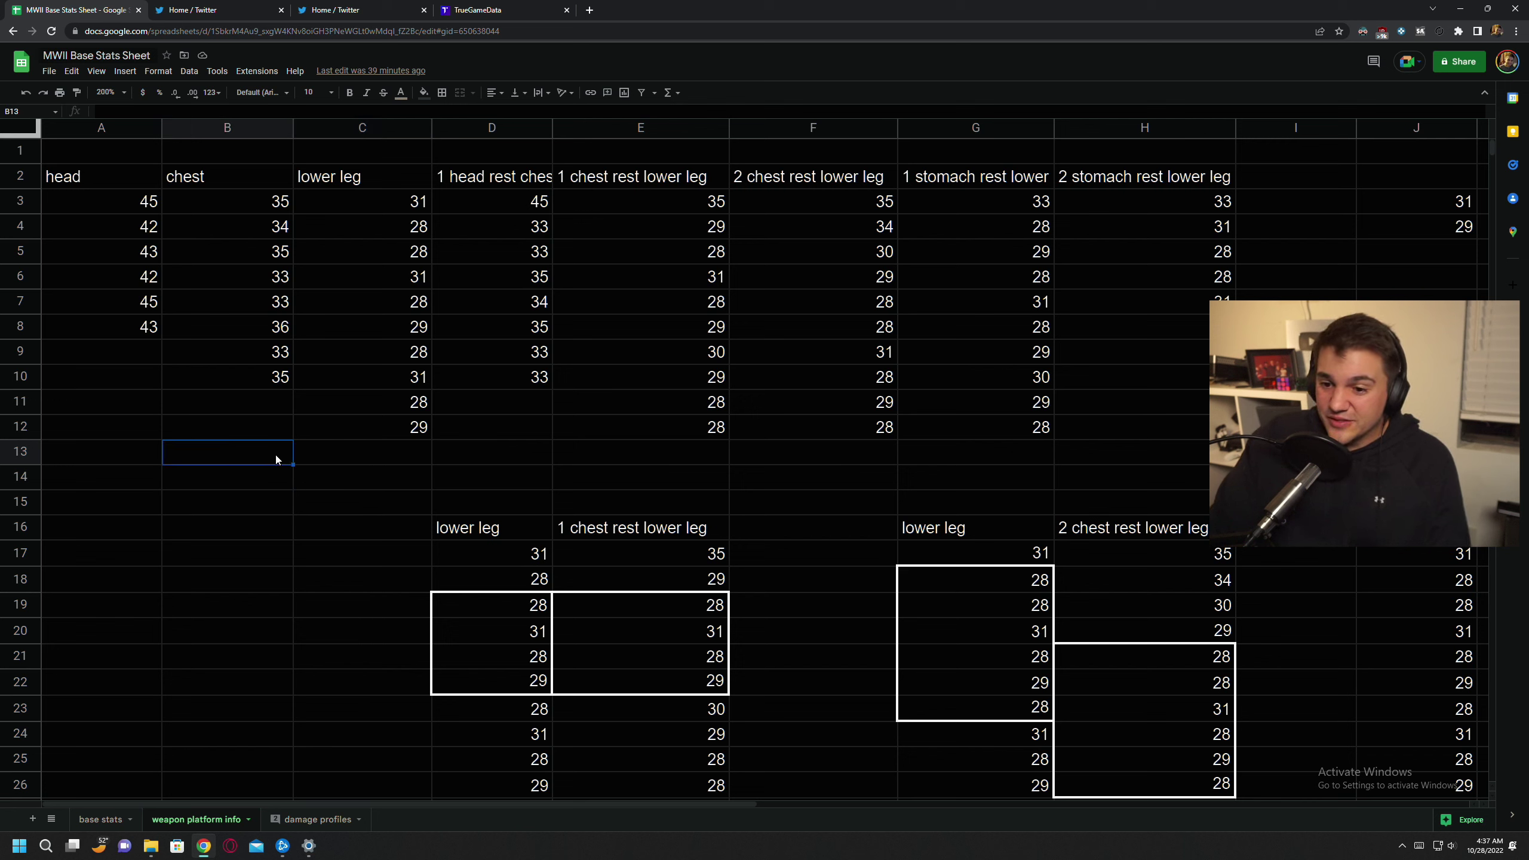
left_click(302, 463)
left_click(270, 467)
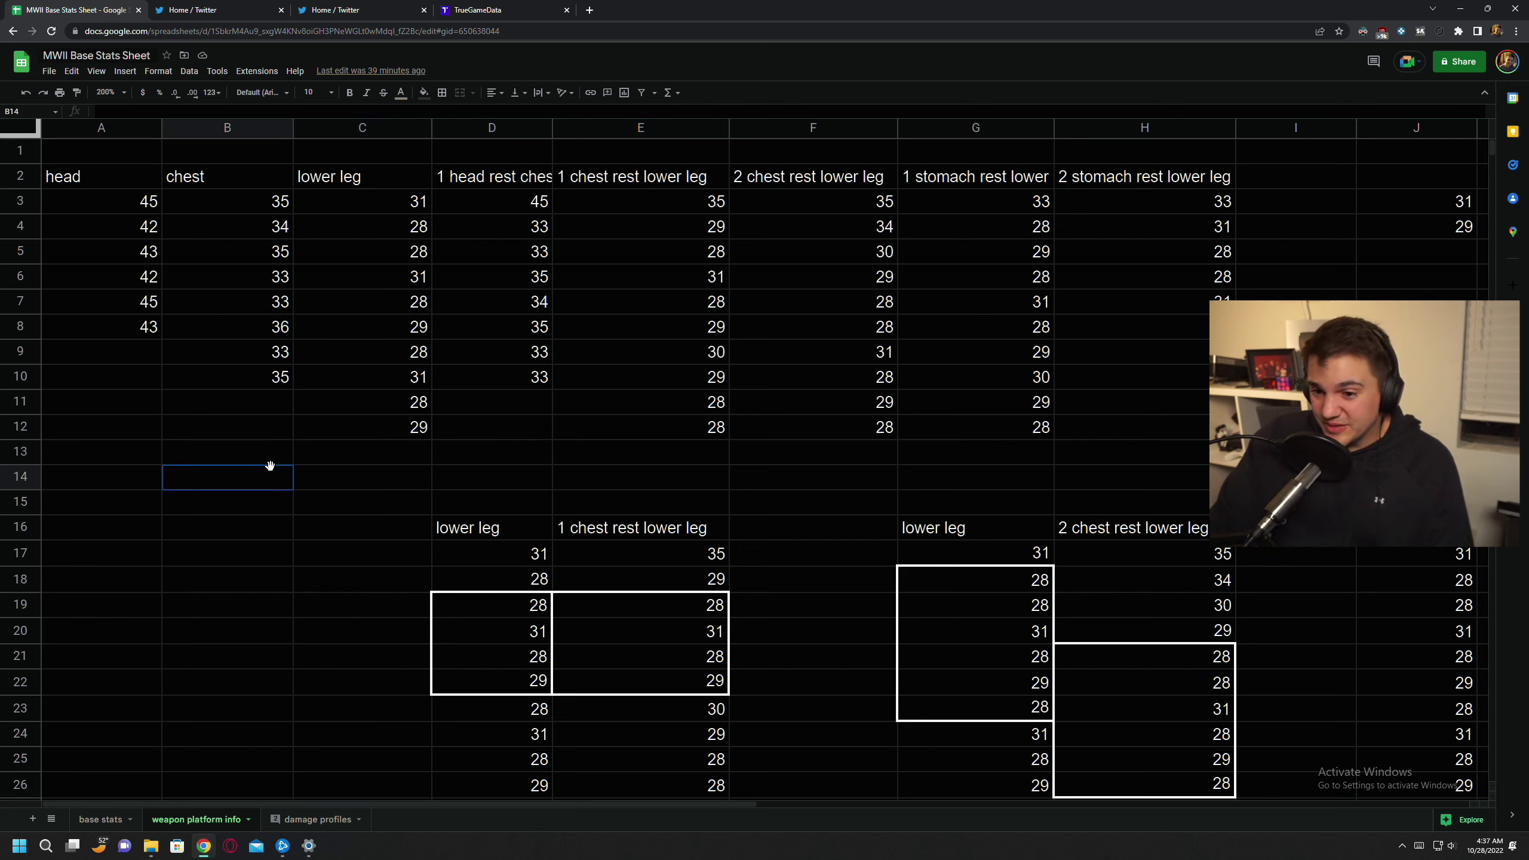
left_click(317, 485)
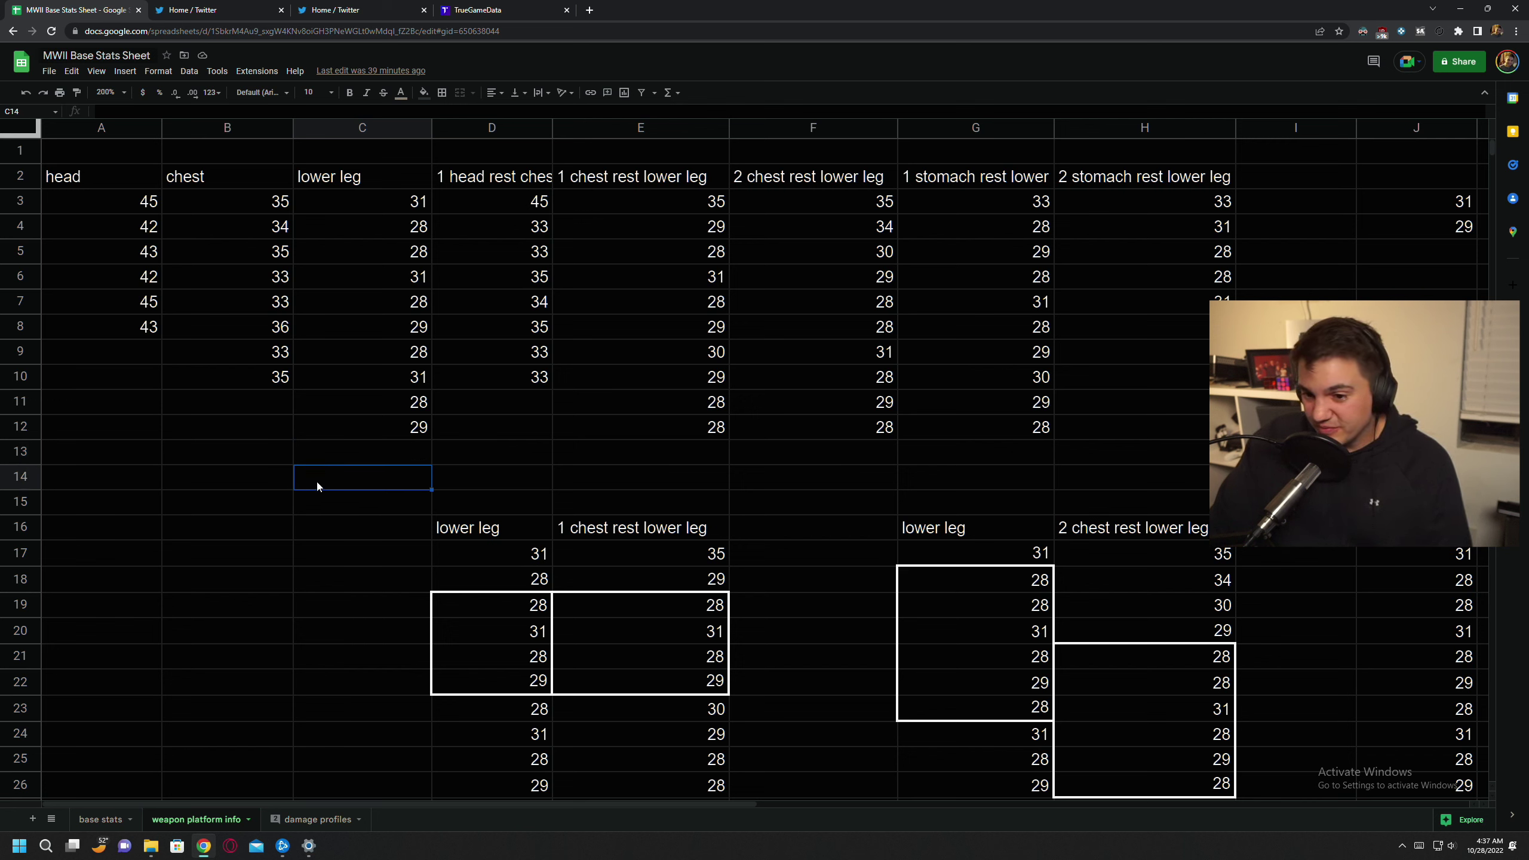
left_click(244, 451)
left_click(253, 466)
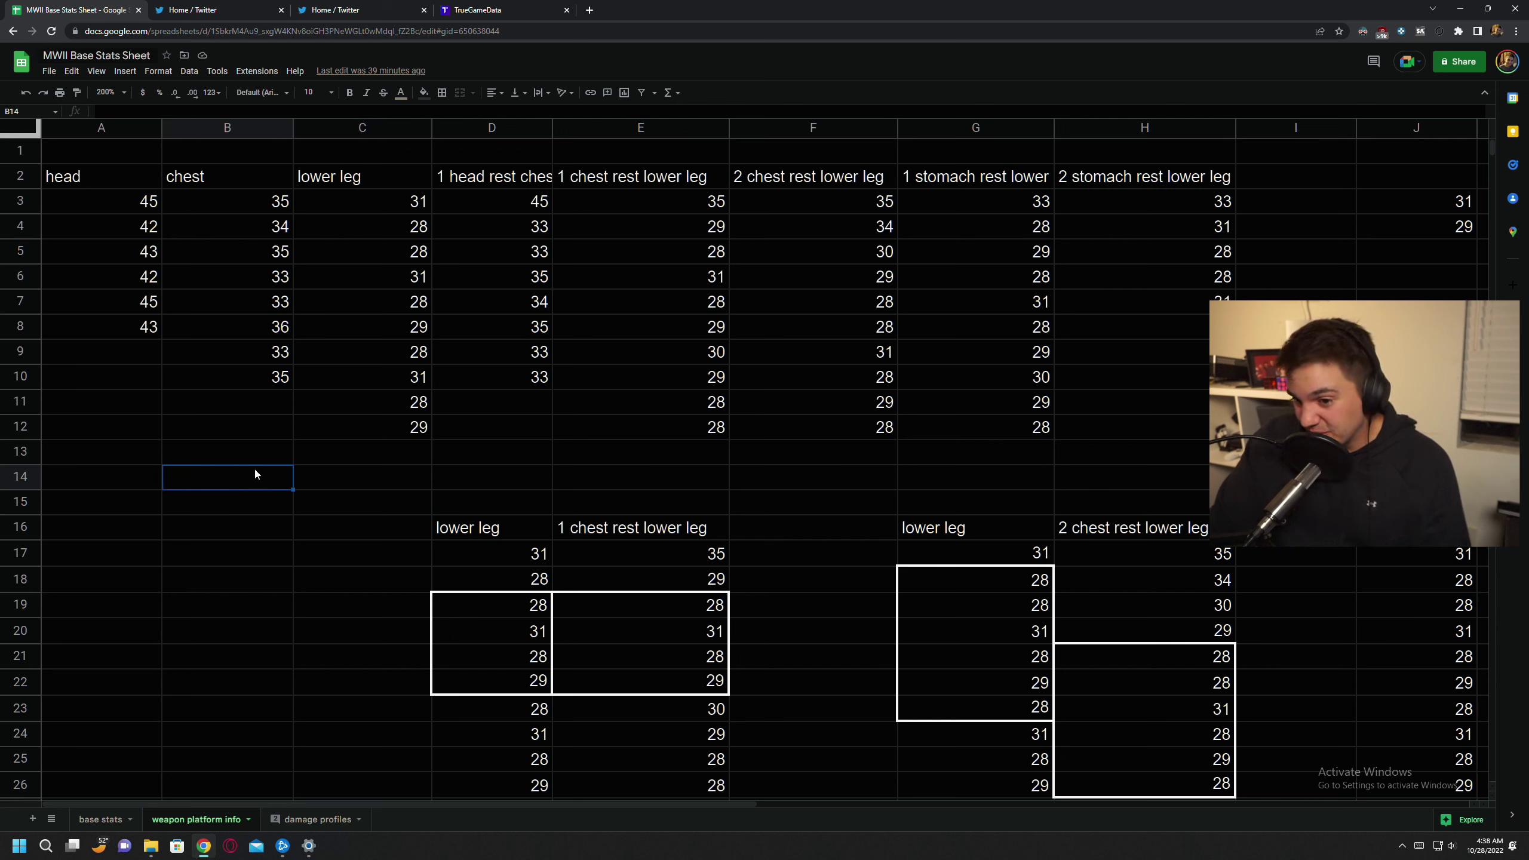
left_click(311, 473)
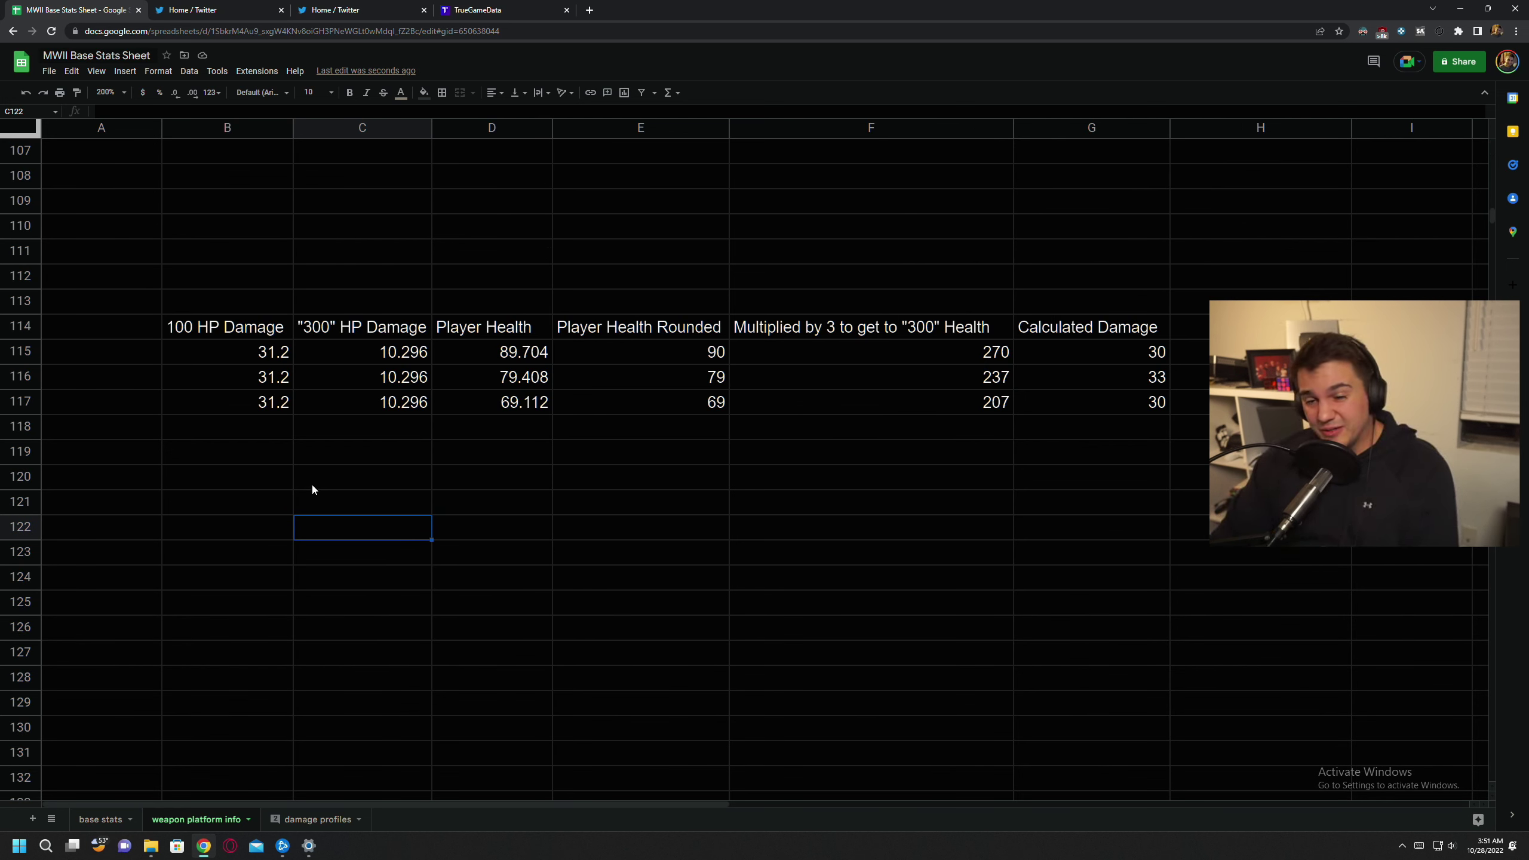
left_click(210, 531)
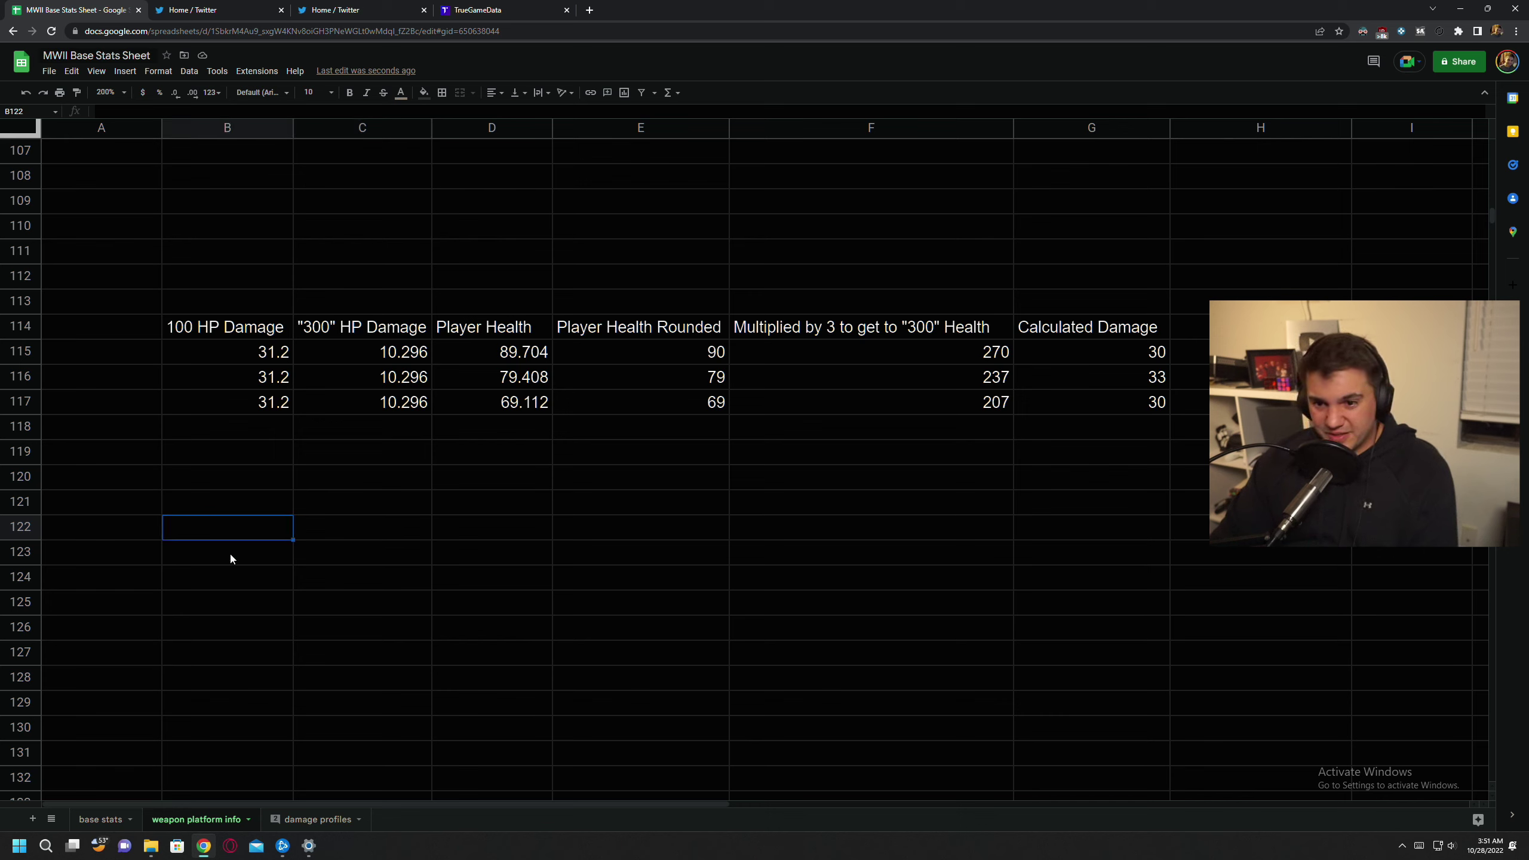
left_click(221, 549)
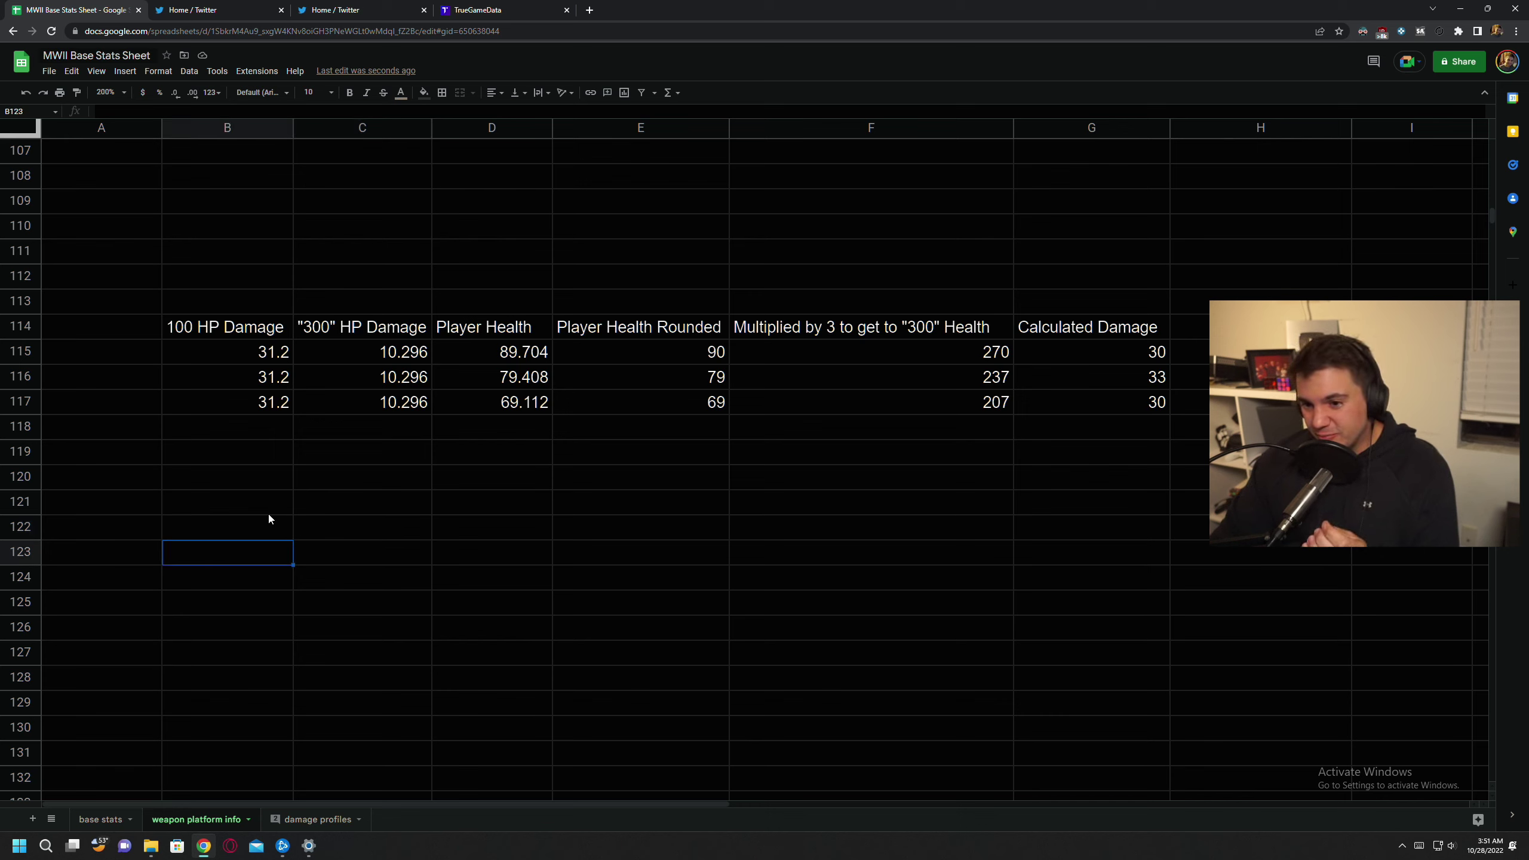
left_click(232, 503)
left_click(248, 451)
left_click(258, 429)
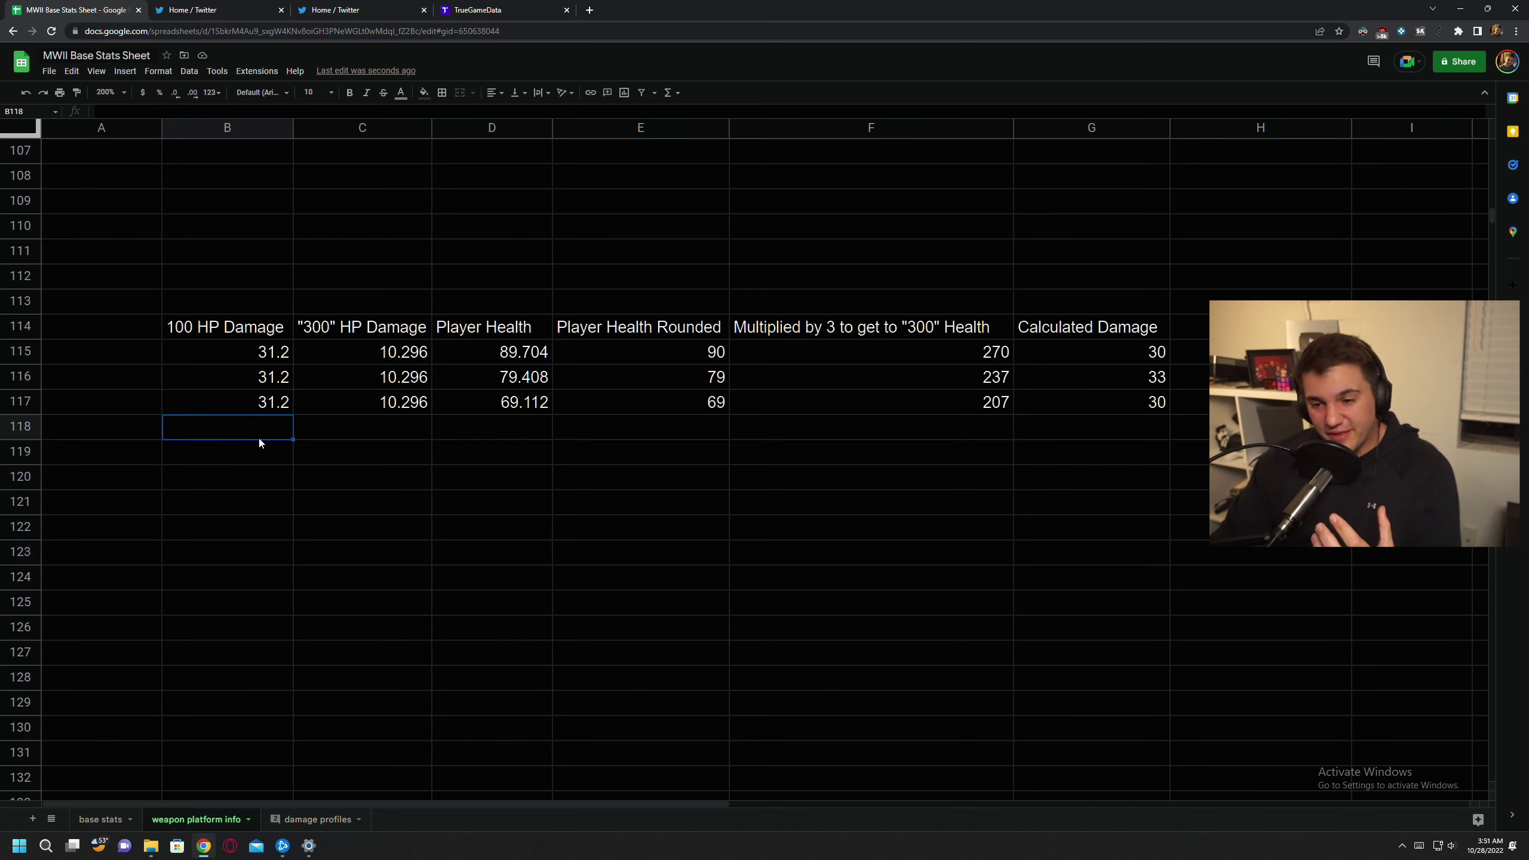
left_click(318, 432)
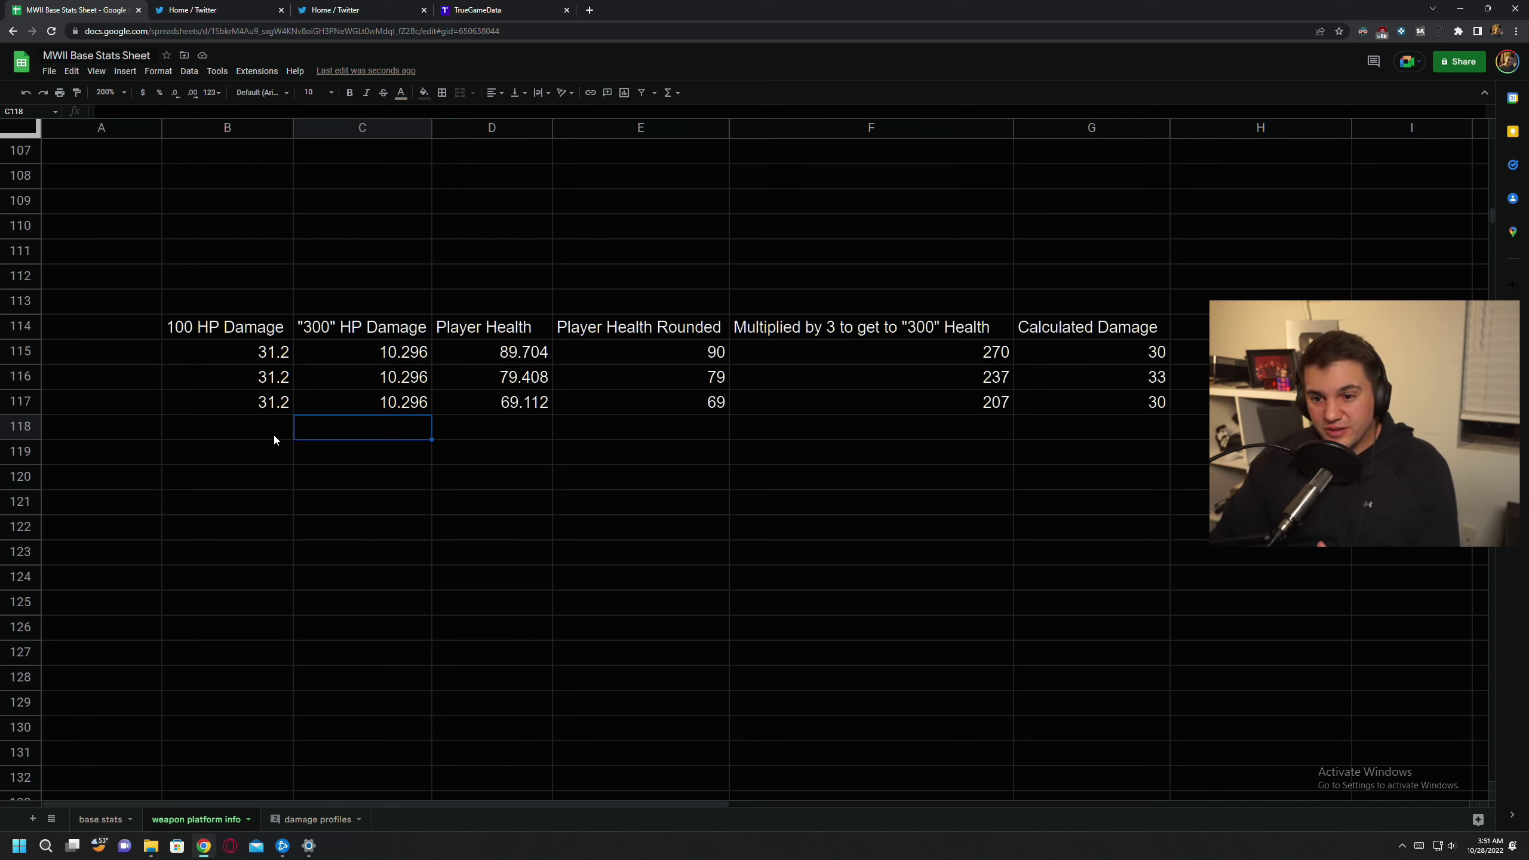
Step: Examine how the first row's 100 HP Damage converts into "300" HP Damage and the resulting Player Health in the health-scaling table
left_click(202, 333)
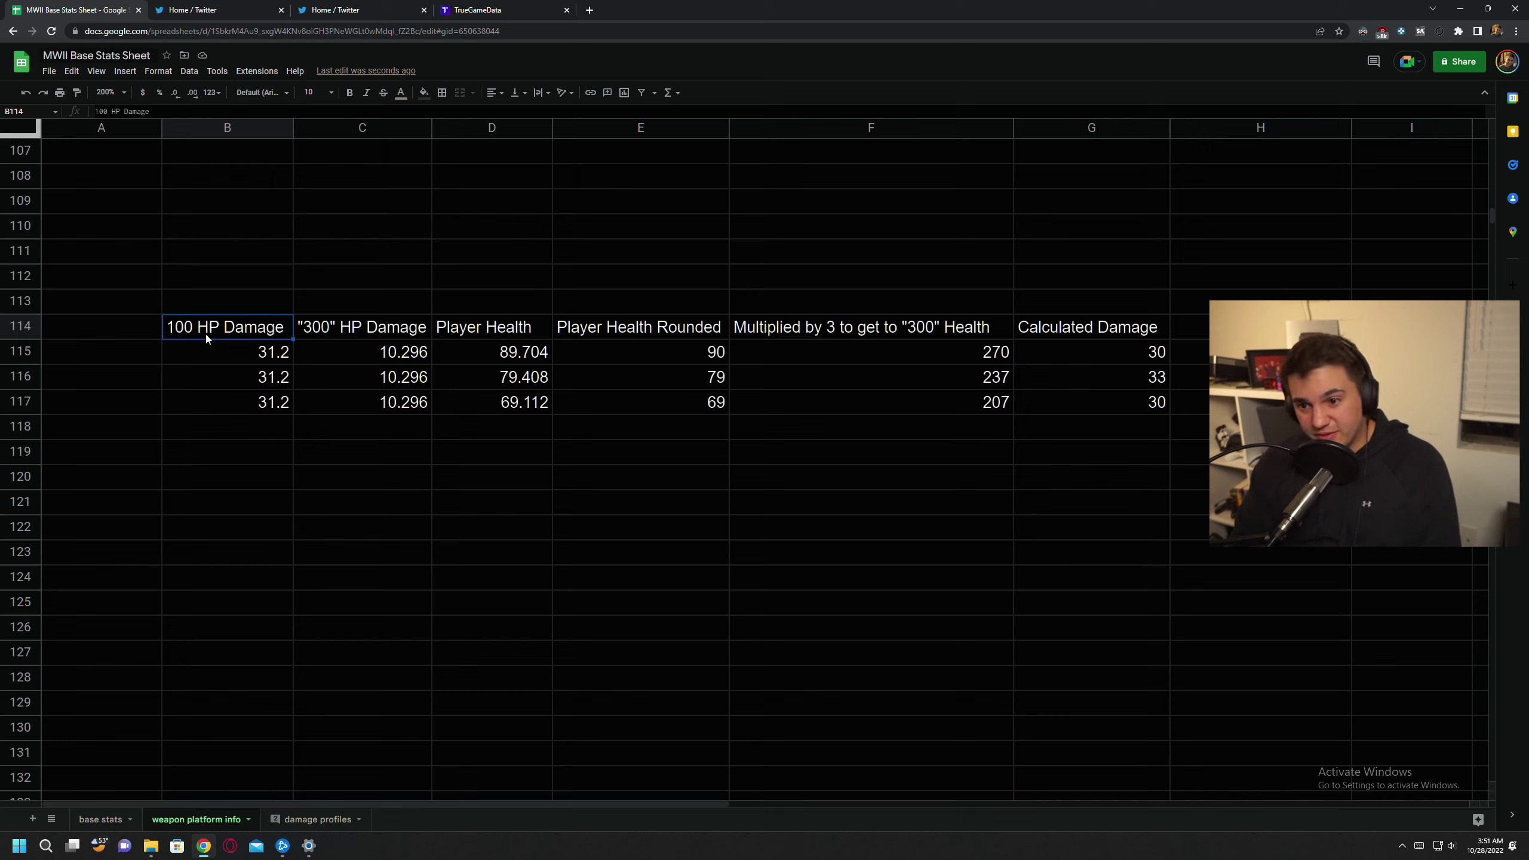
left_click(256, 356)
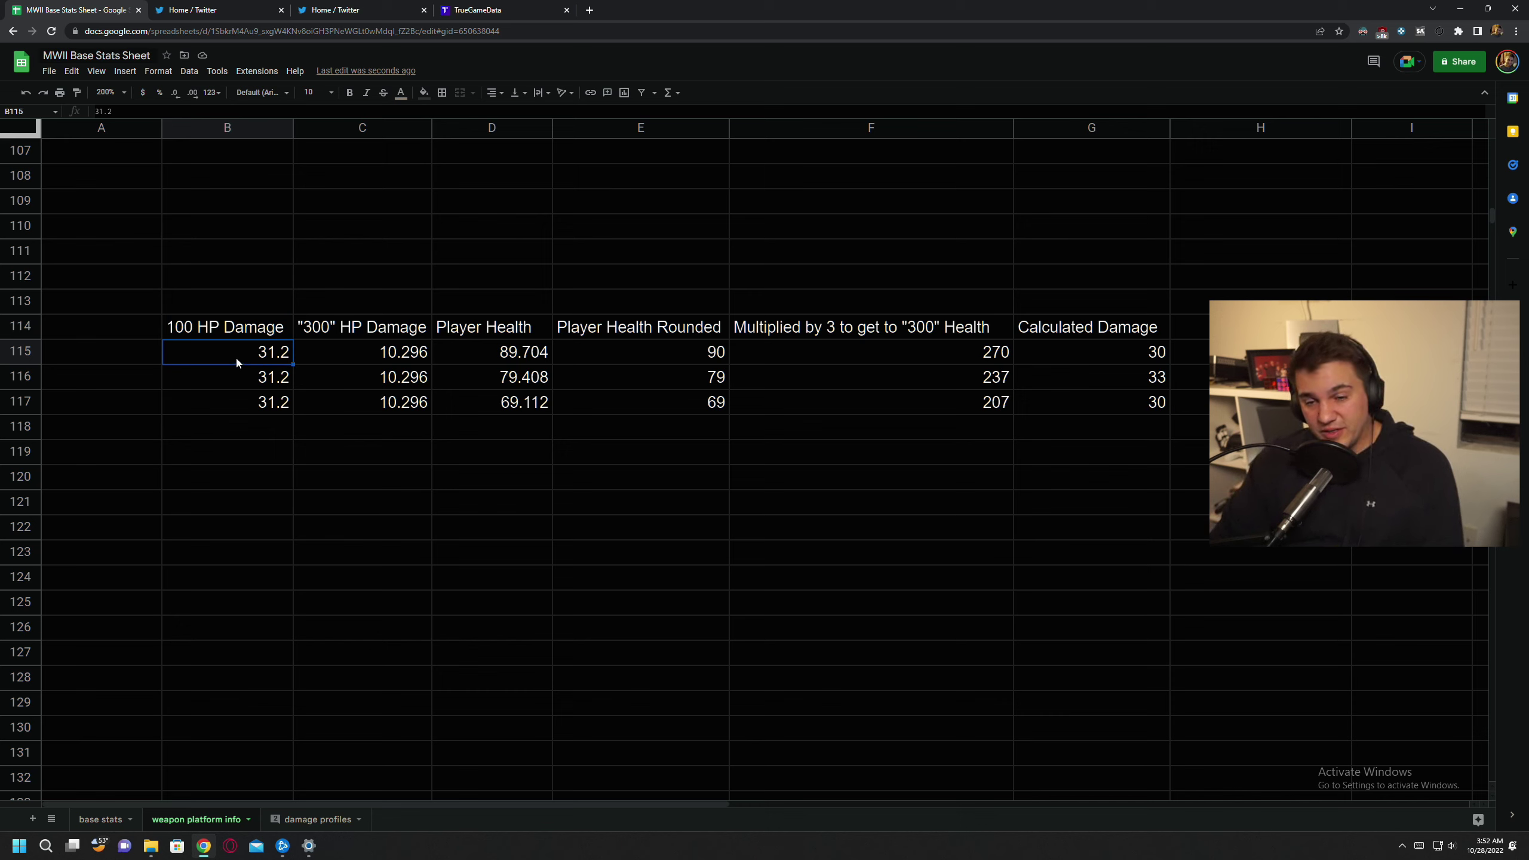
left_click(353, 356)
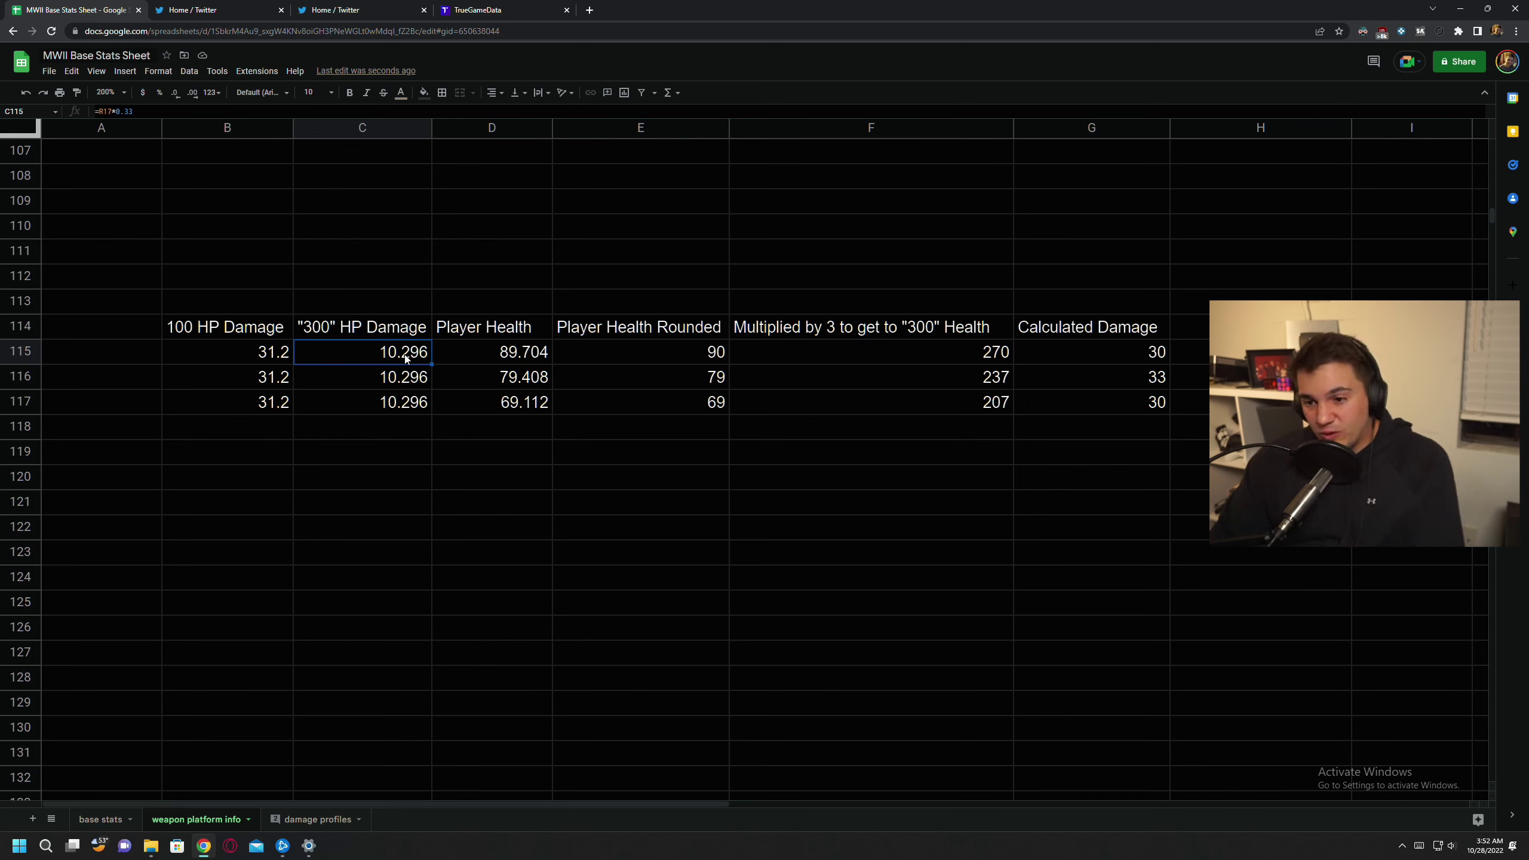
left_click(456, 353)
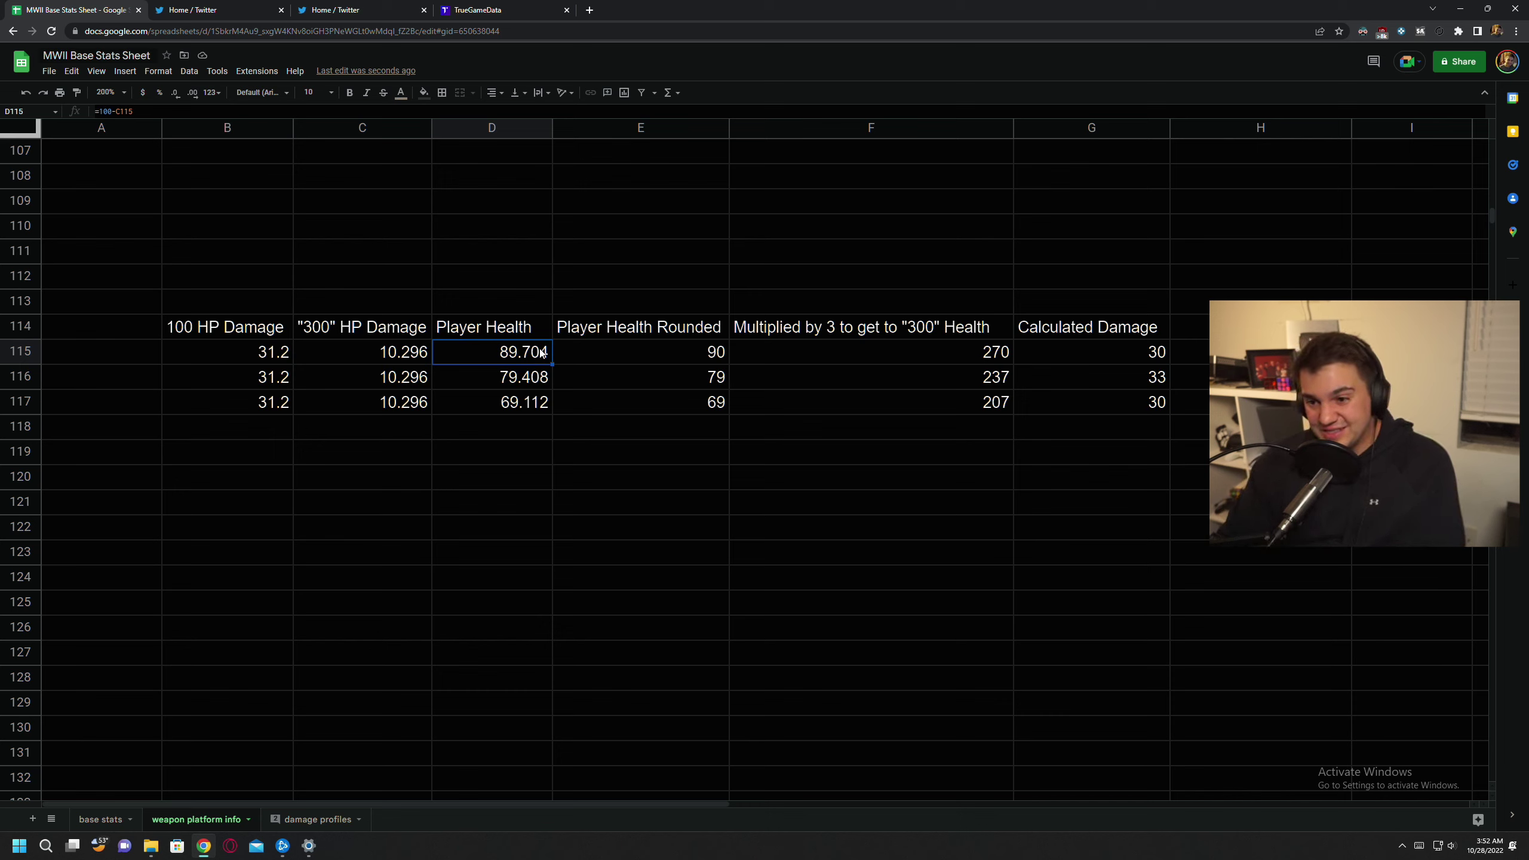
left_click(569, 361)
left_click(482, 362)
Step: Compare the 100 HP Damage, "300" HP Damage and Player Health cells in row 115, checking how the scaled damage is subtracted
left_click(422, 350)
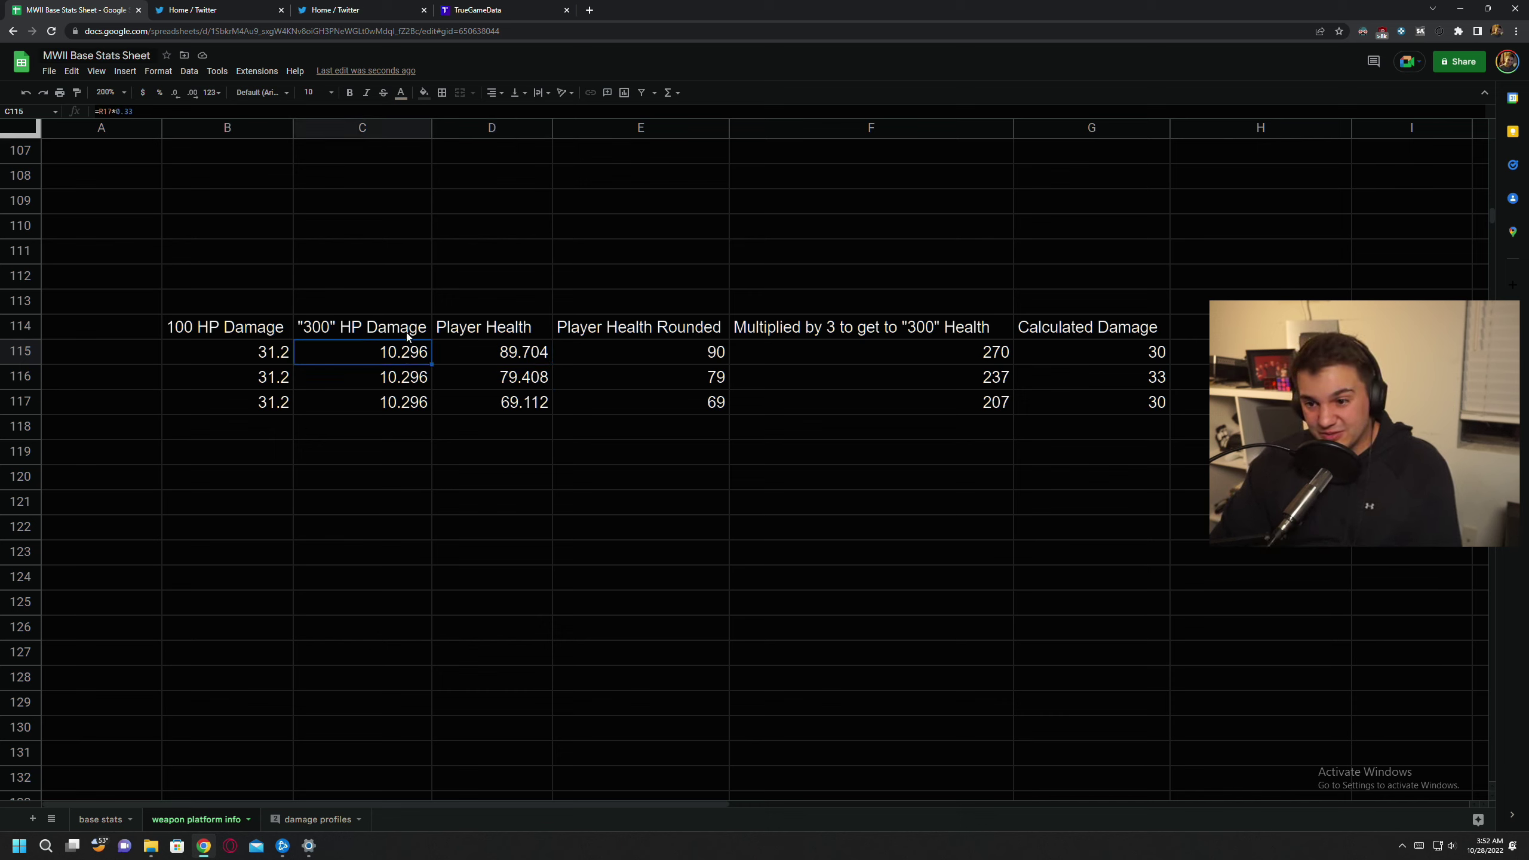
left_click(265, 353)
left_click(370, 354)
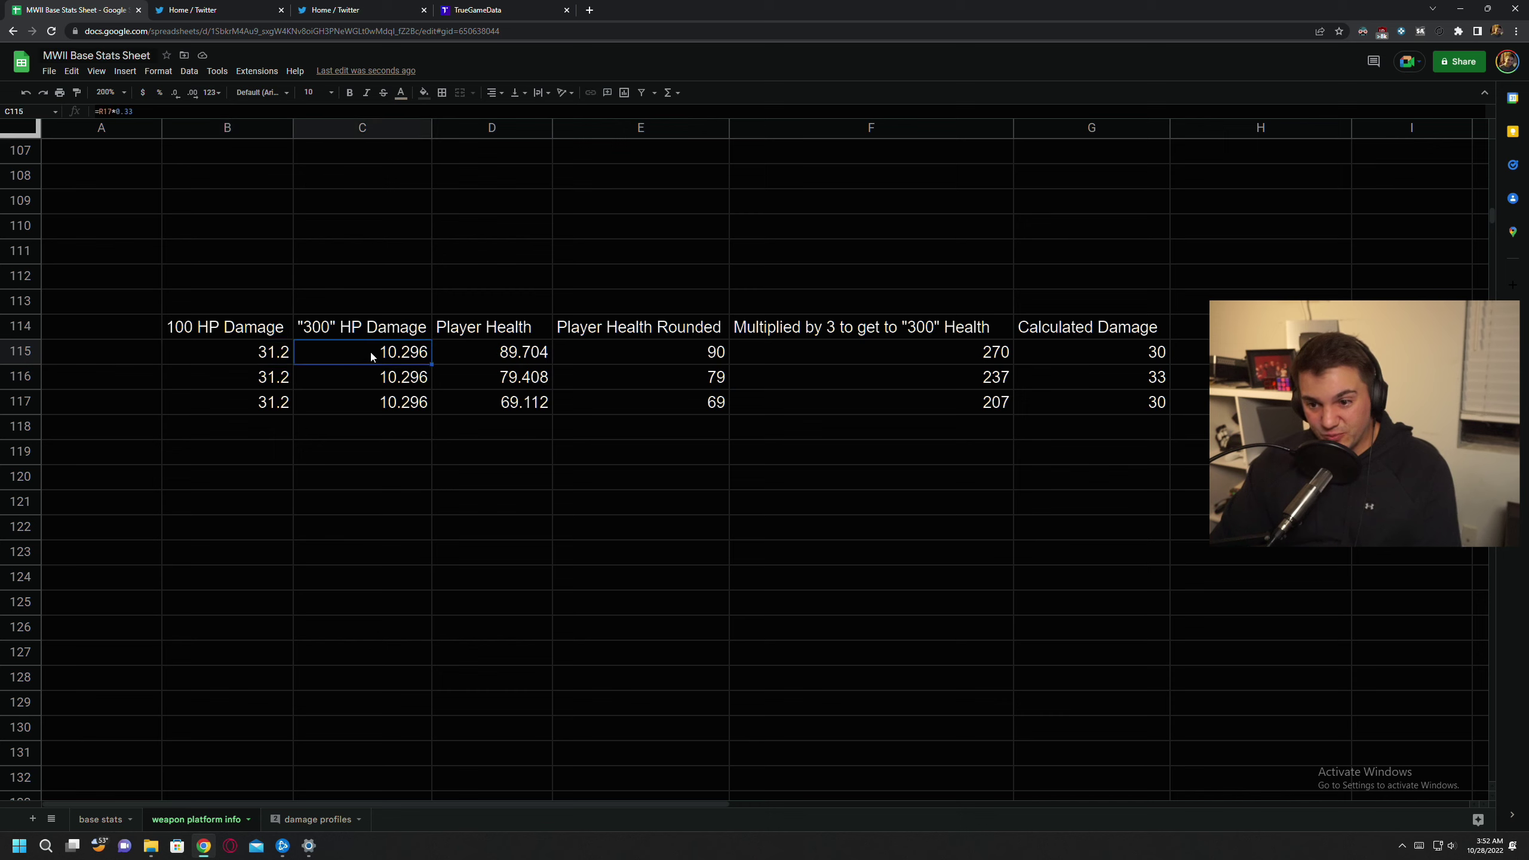
left_click(487, 355)
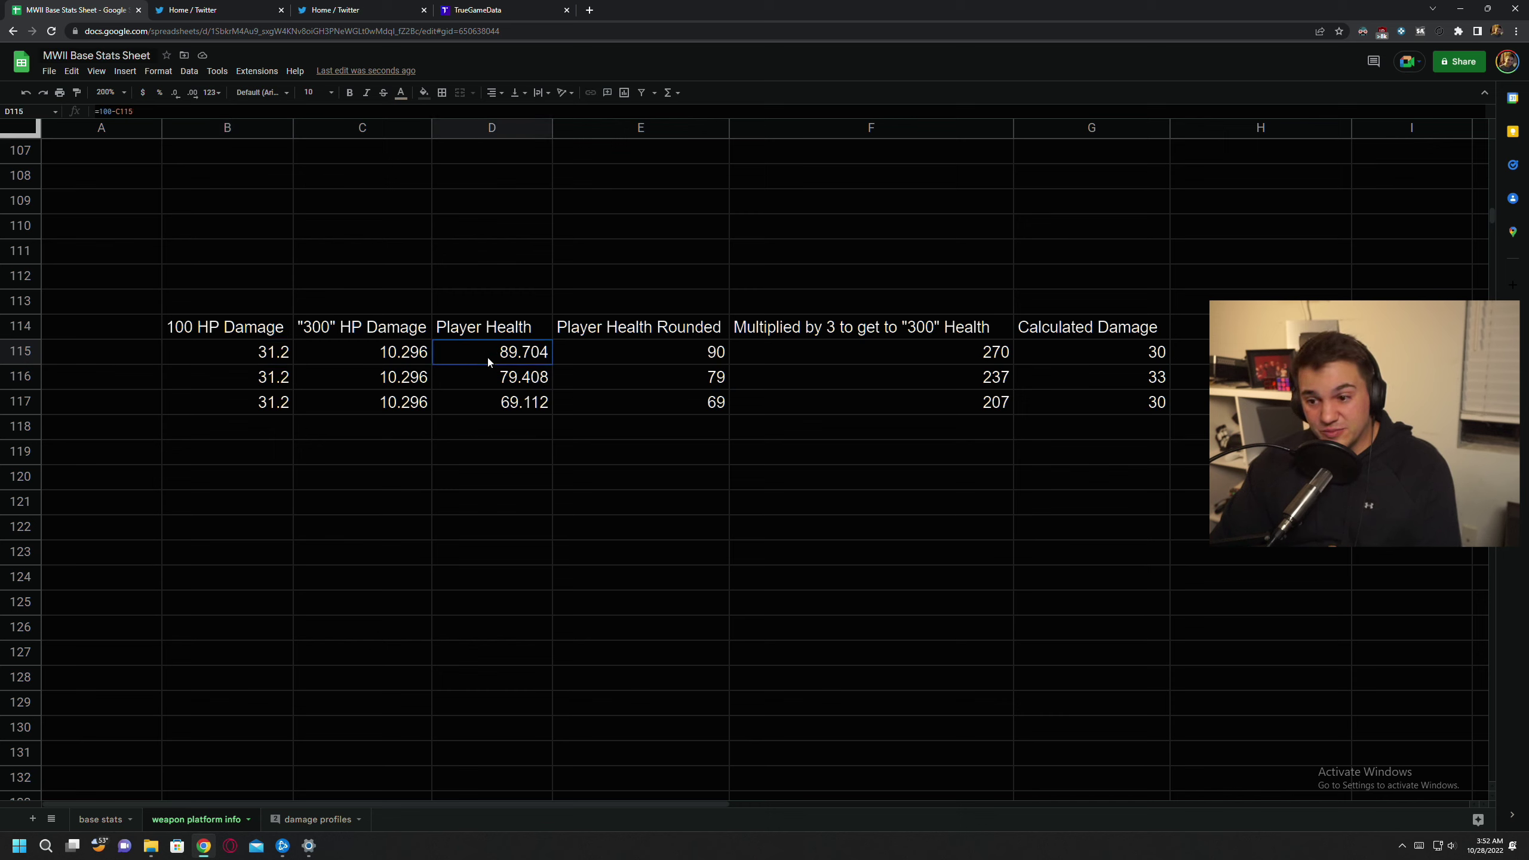
left_click(402, 359)
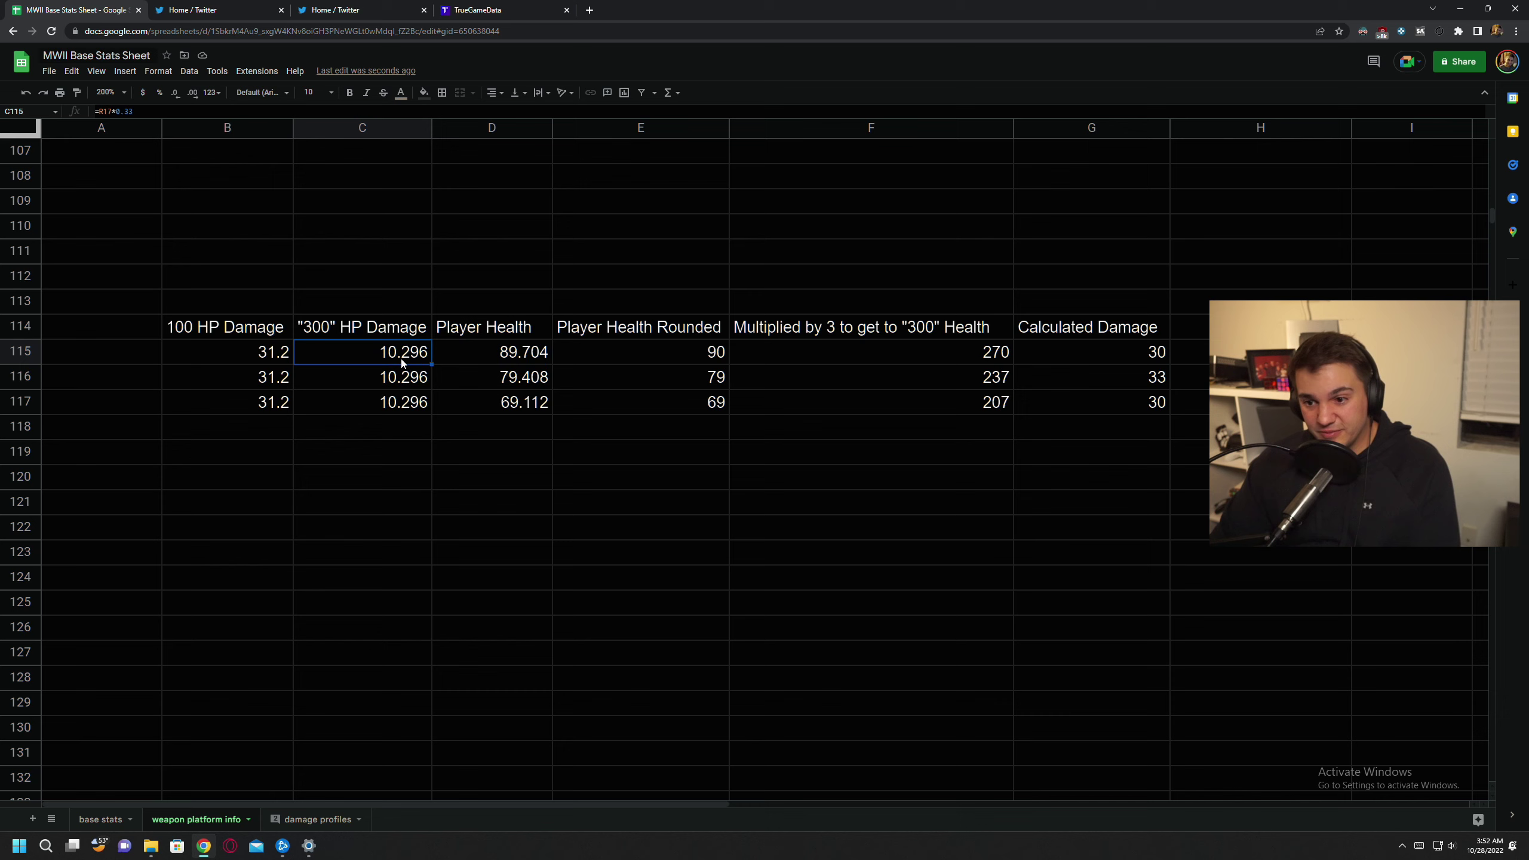
left_click(505, 355)
Step: Trace the "300" HP Damage subtraction through rows 116 and 117, then review the whole Player Health column
left_click(425, 384)
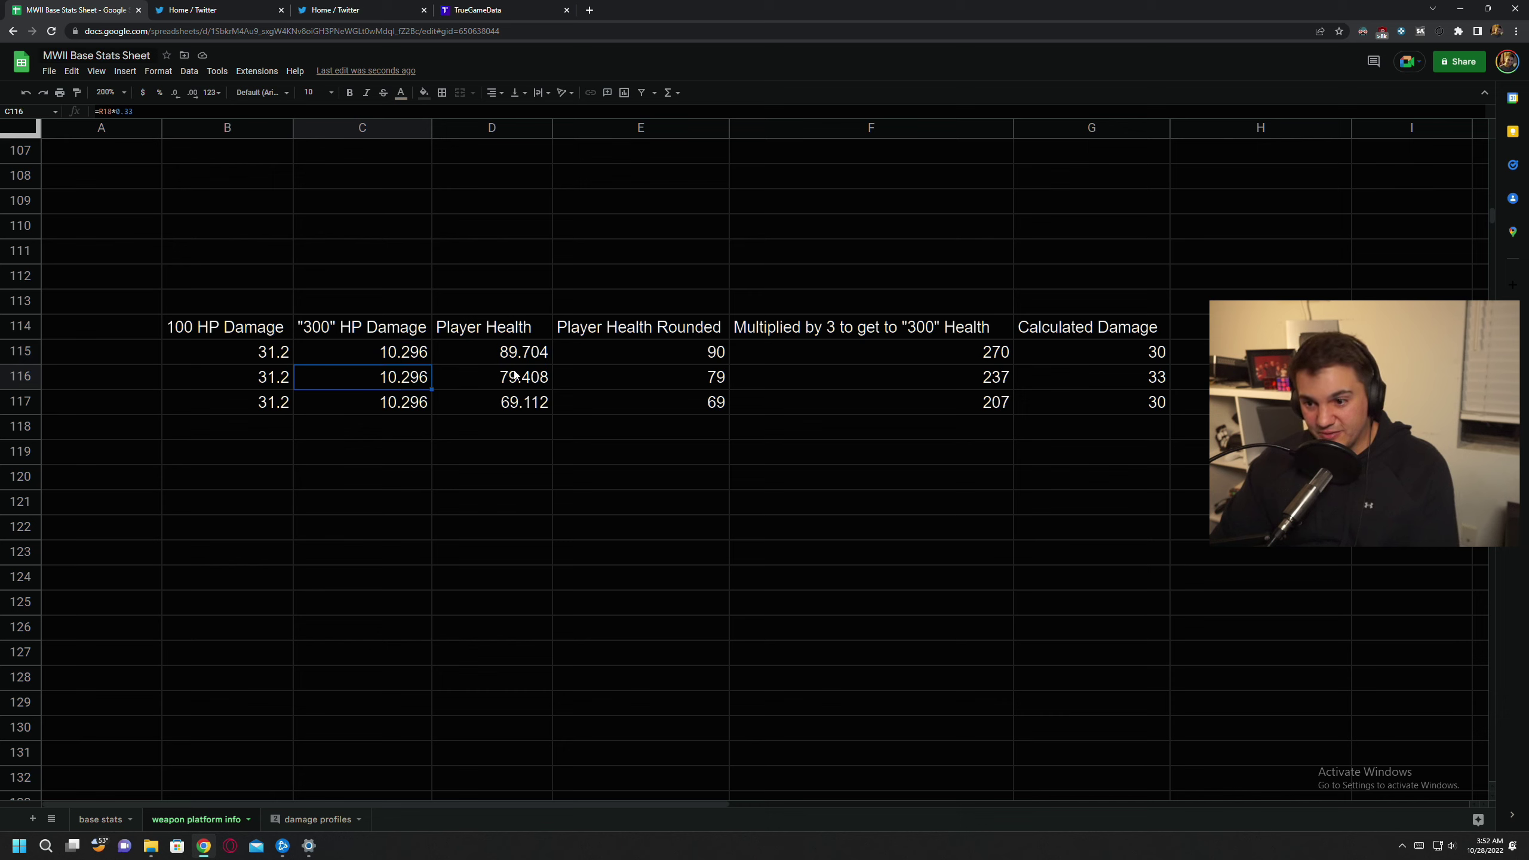
key("Right")
left_click(515, 407)
left_click(392, 413)
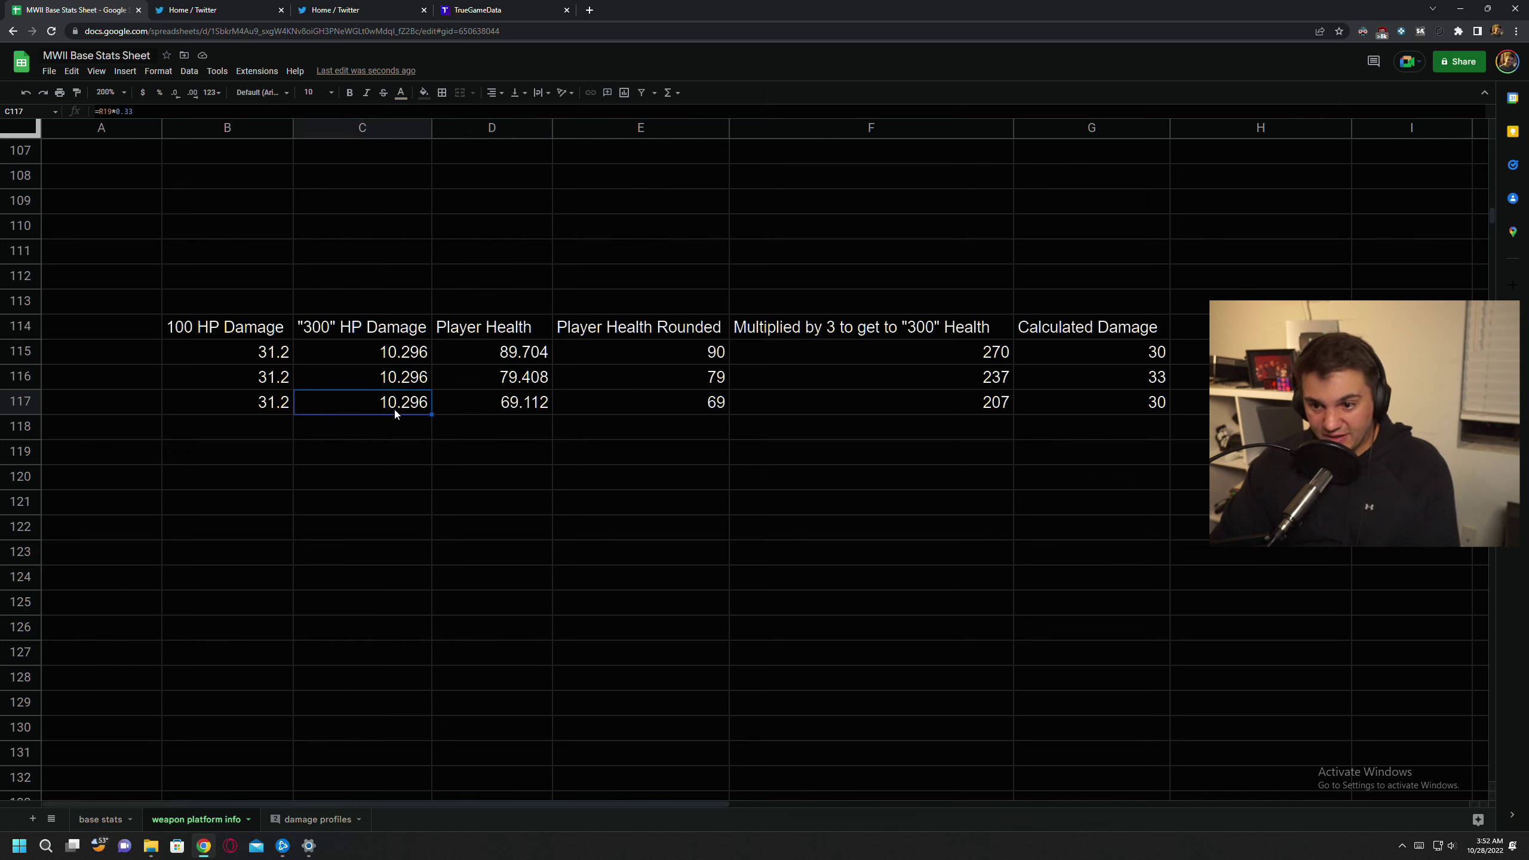
left_click(506, 402)
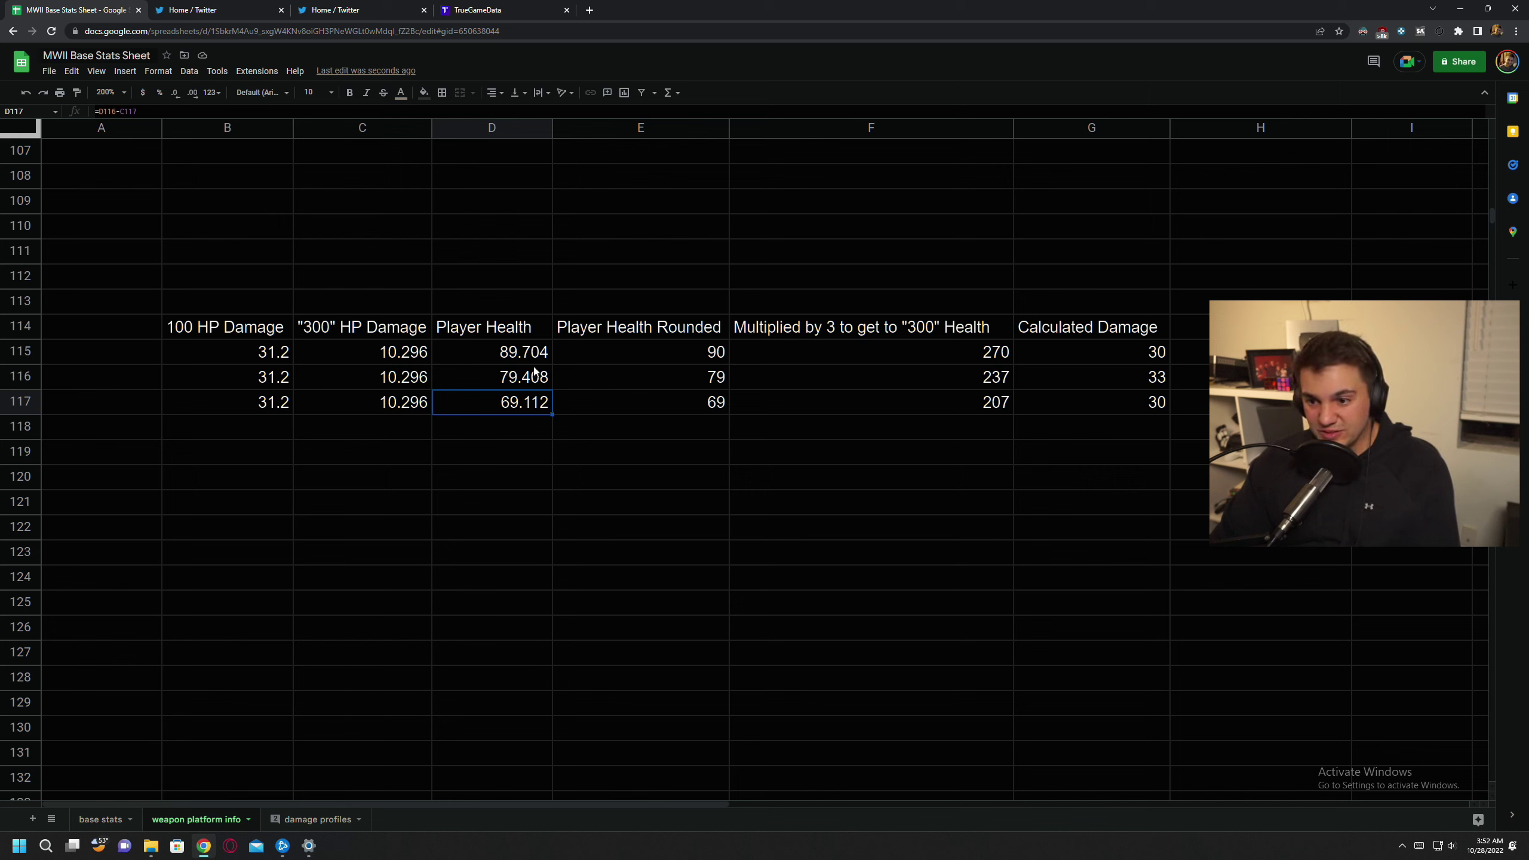
left_click_drag(515, 354, 522, 399)
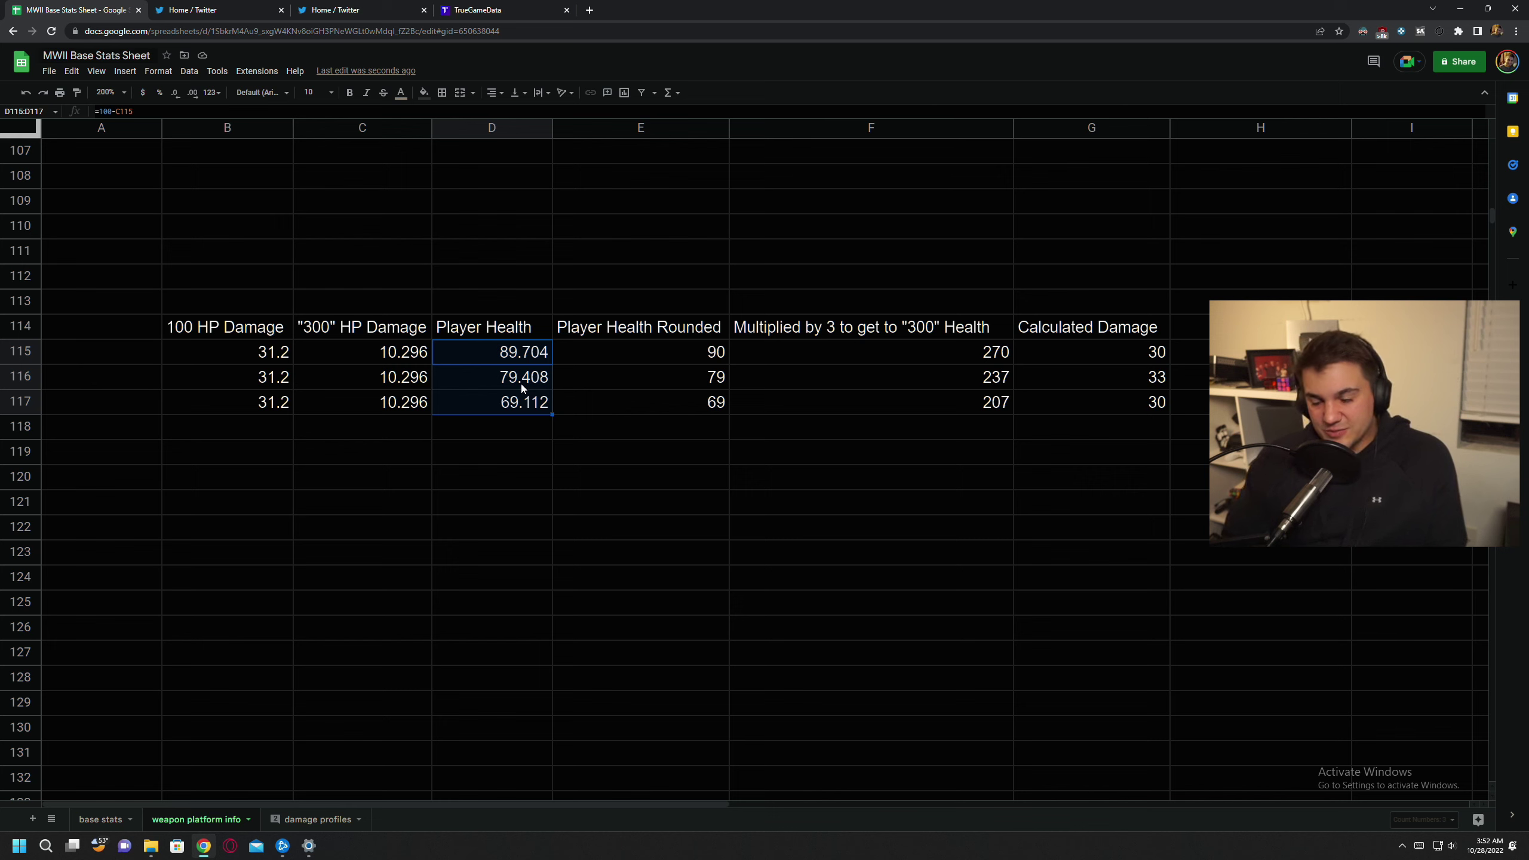
Step: Examine the Player Health Rounded values for the three shots, row by row and as a group
left_click(577, 410)
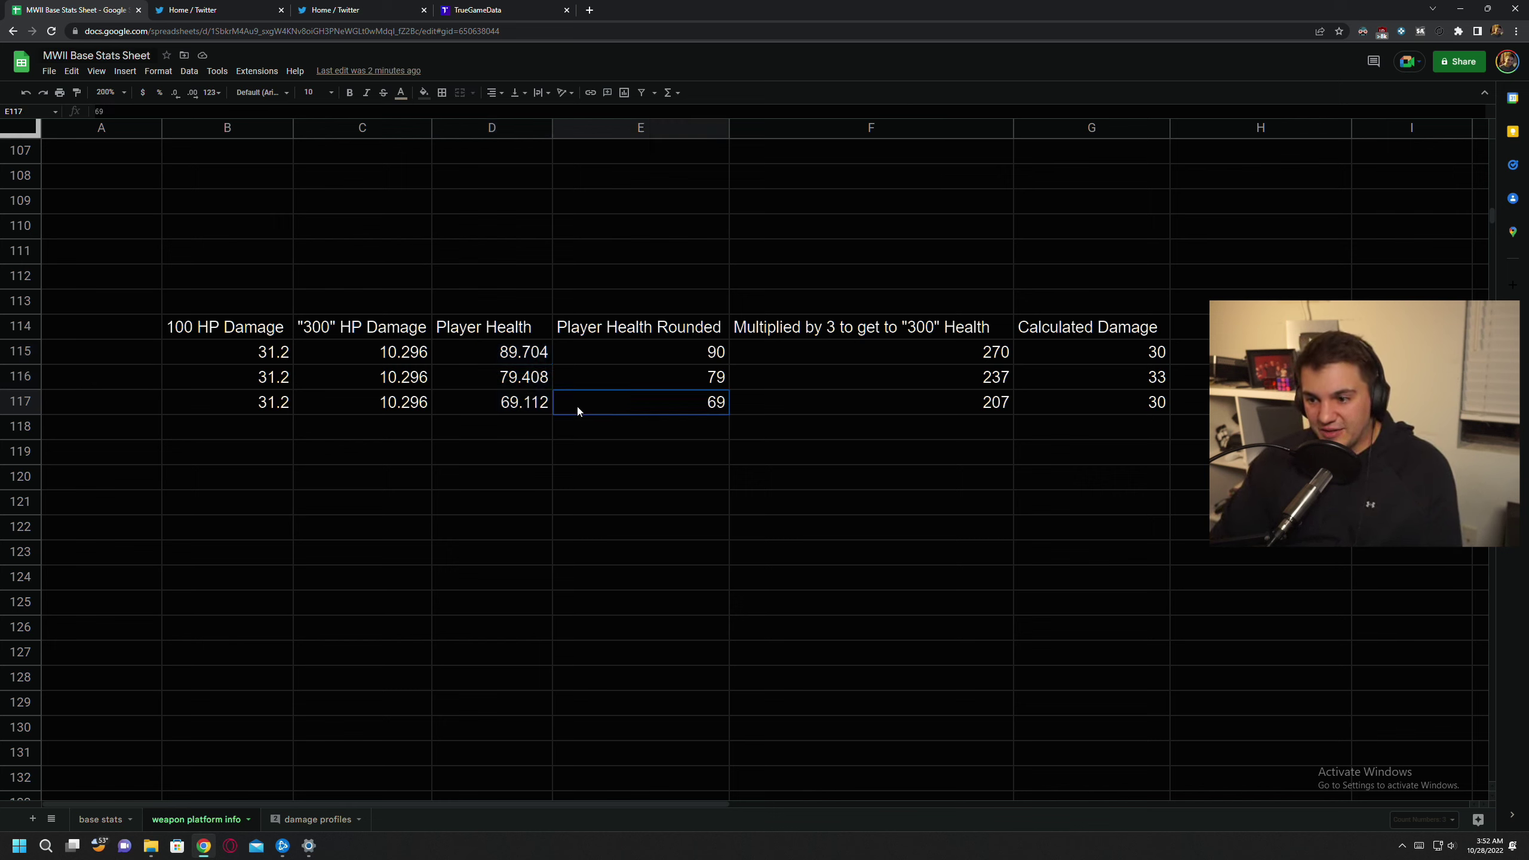
left_click(704, 359)
left_click(698, 381)
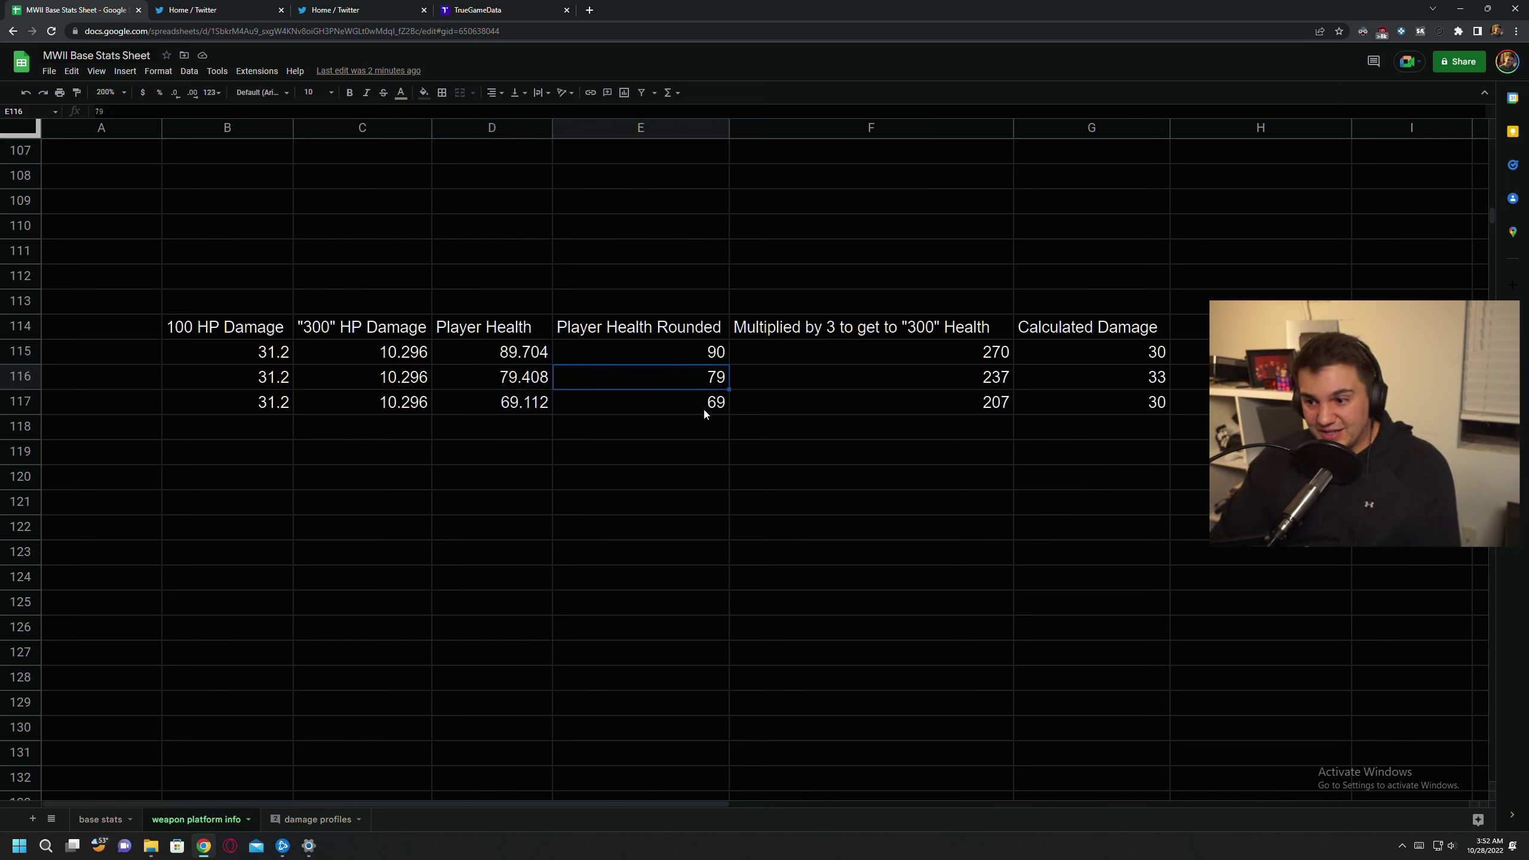
left_click(700, 404)
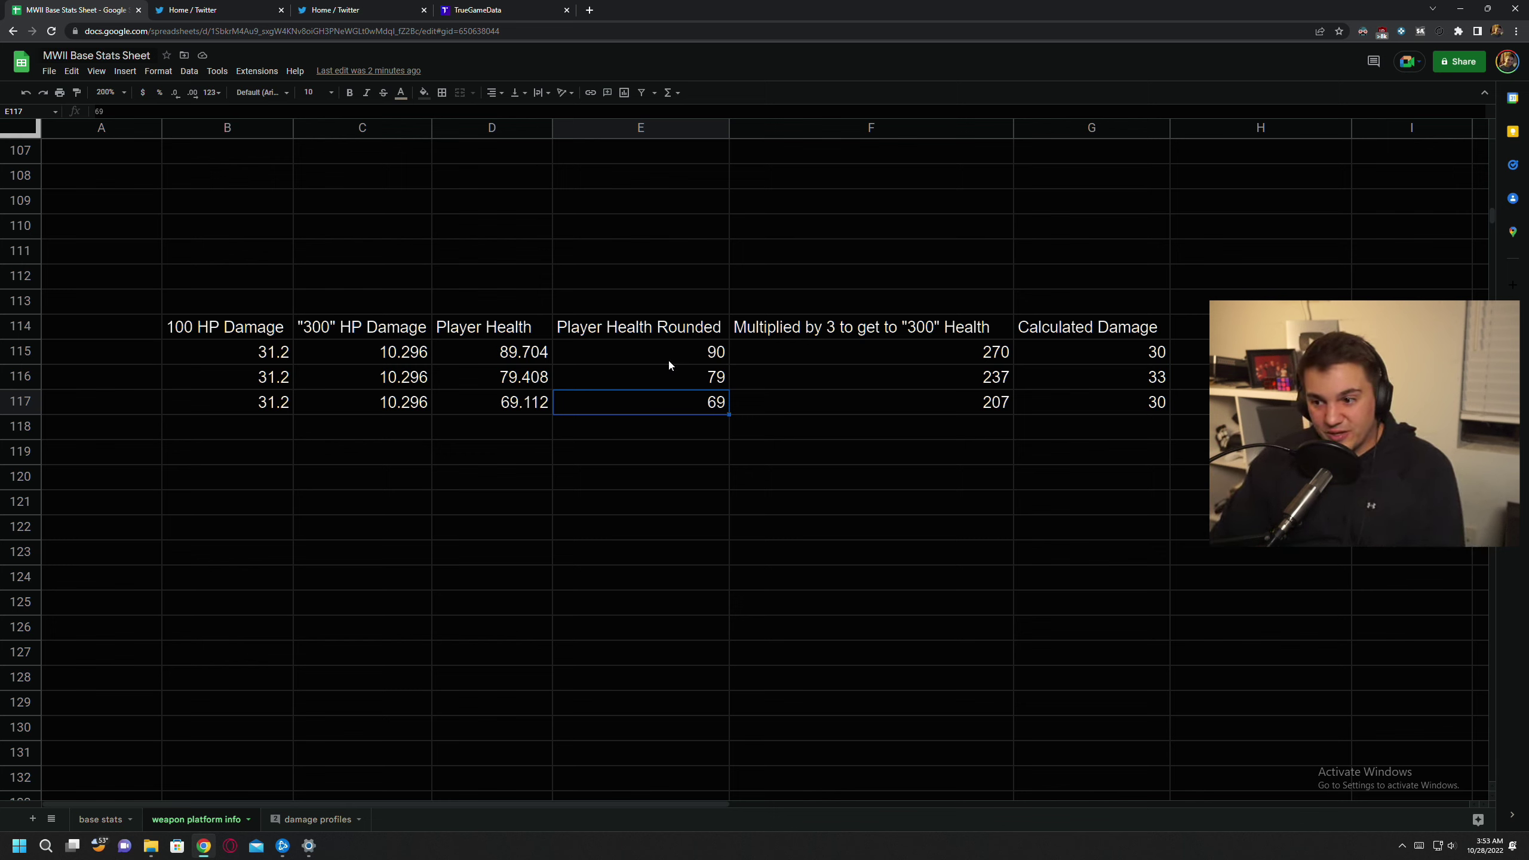
left_click_drag(668, 359, 694, 411)
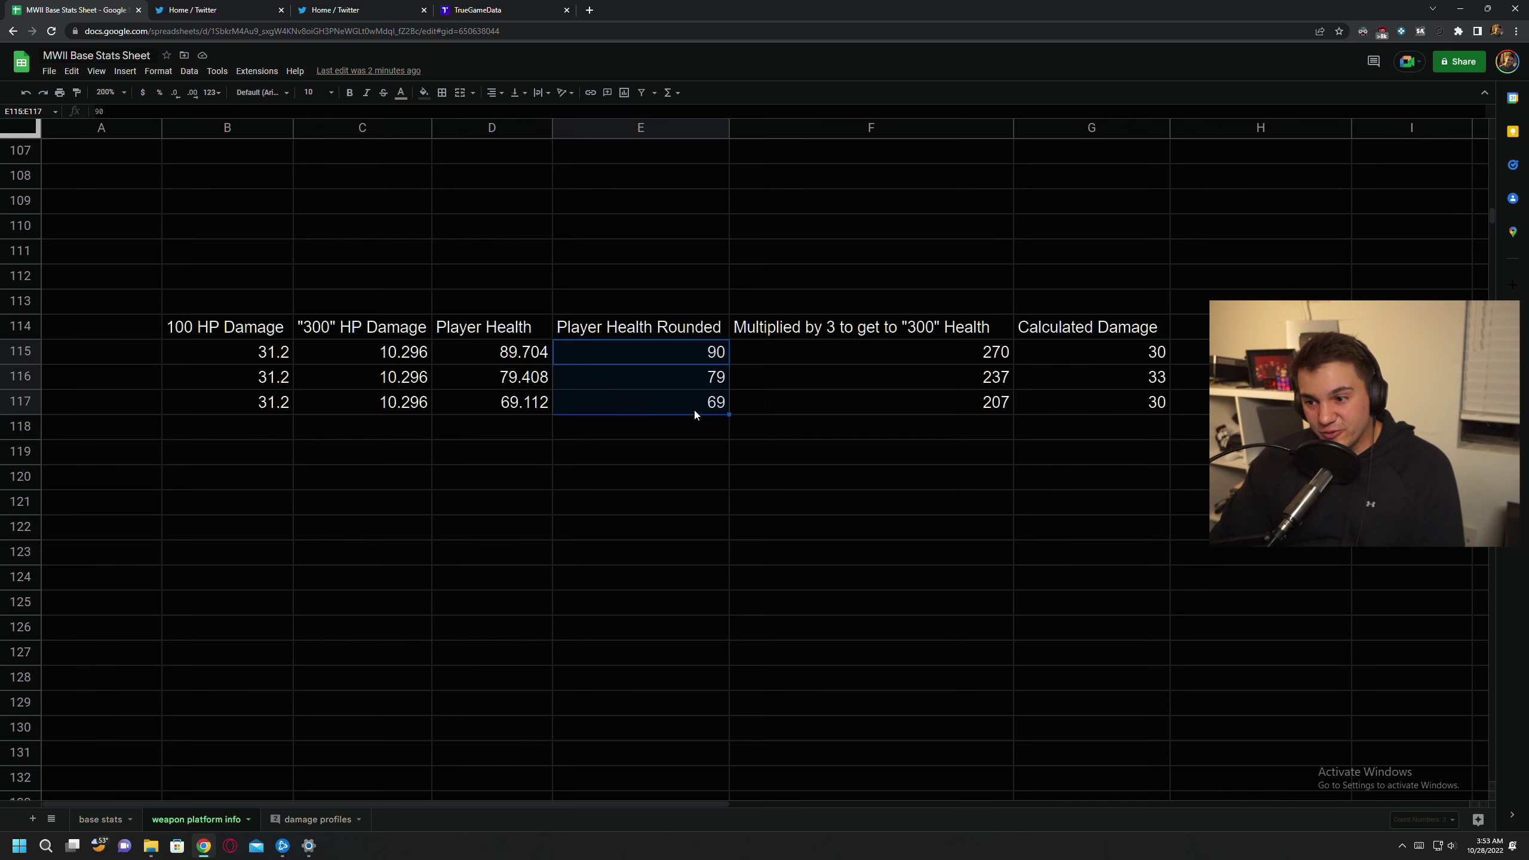
Step: Review the three rounded health values multiplied by 3 and the Calculated Damage for each shot
left_click(841, 361)
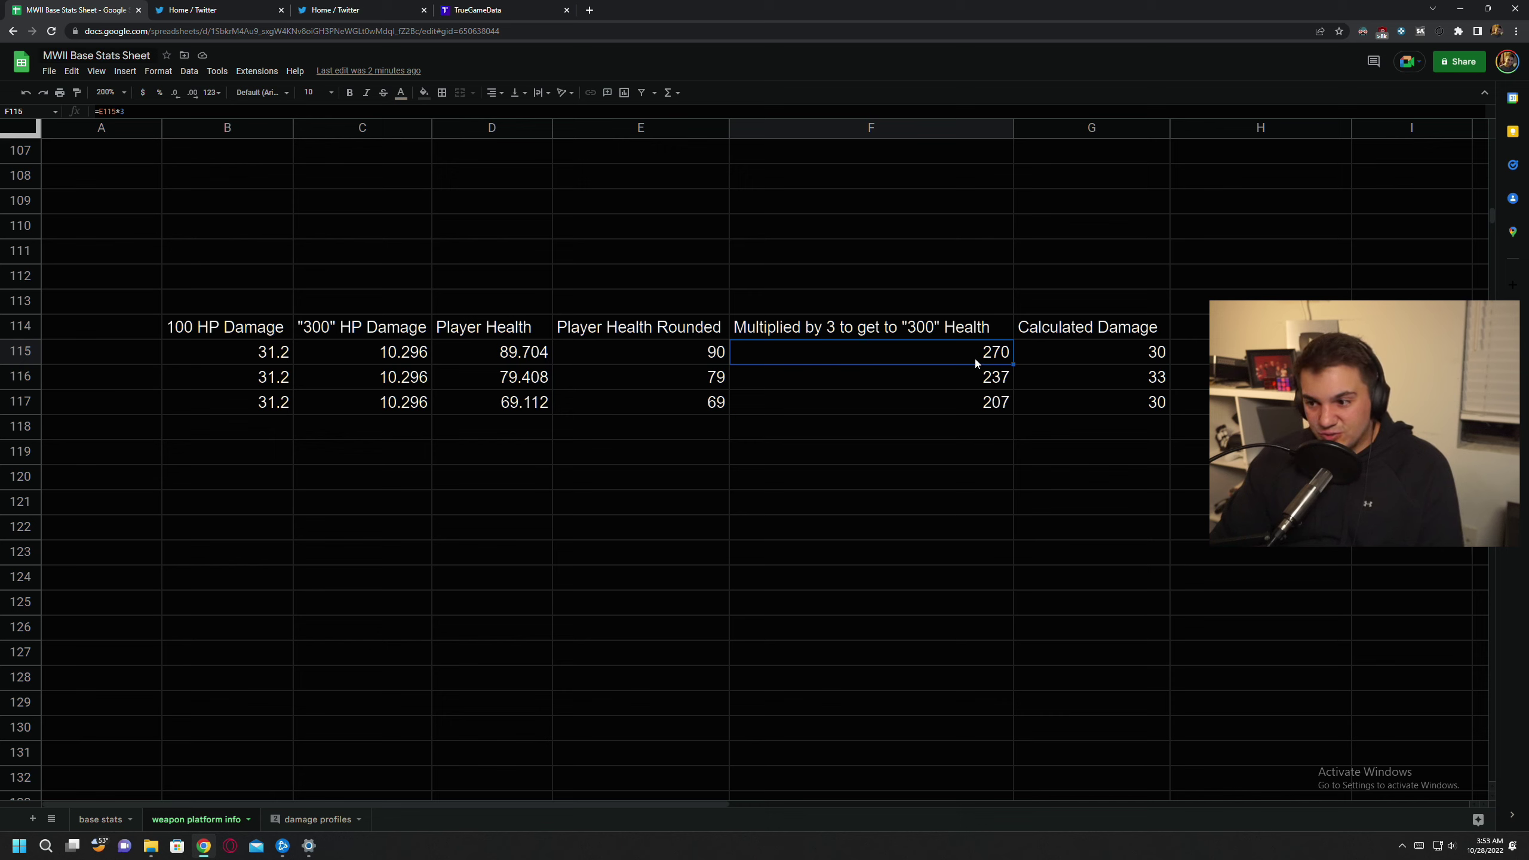
left_click(970, 380)
left_click(962, 405)
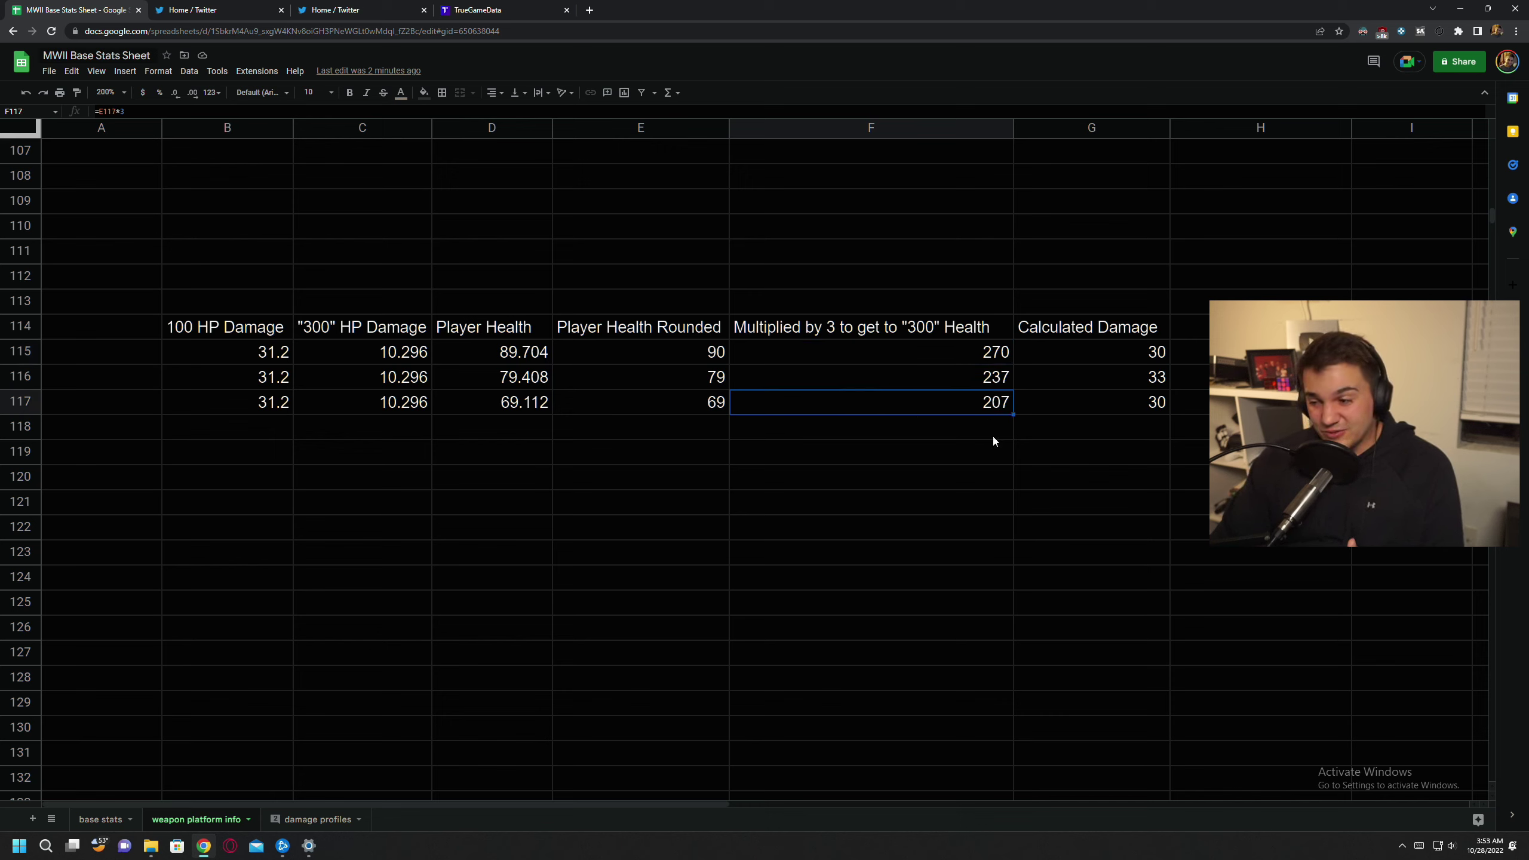
left_click(1193, 427)
left_click(1144, 355)
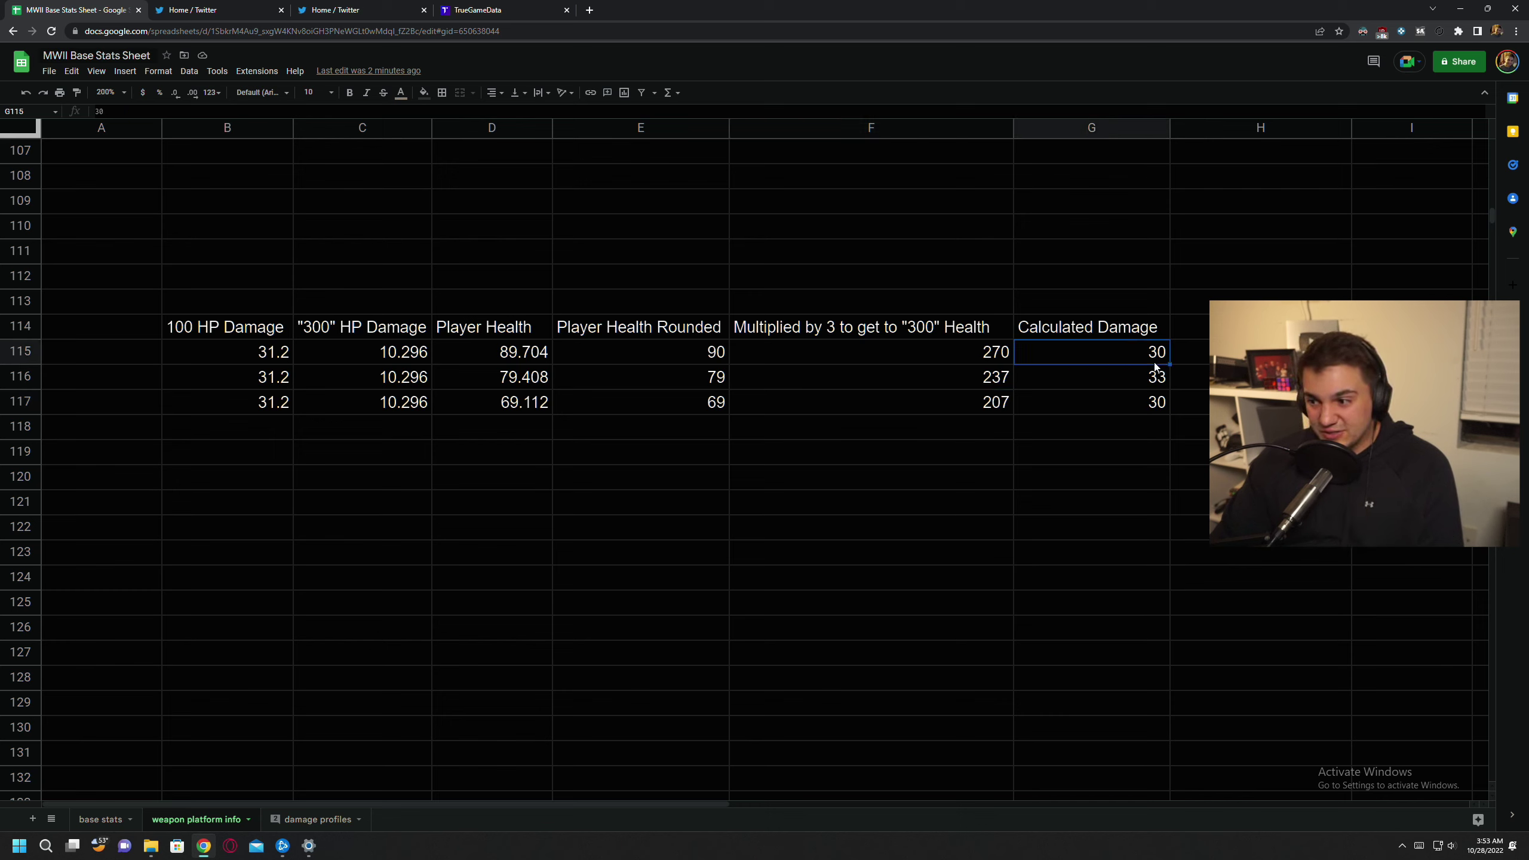
left_click(1126, 380)
left_click(1124, 405)
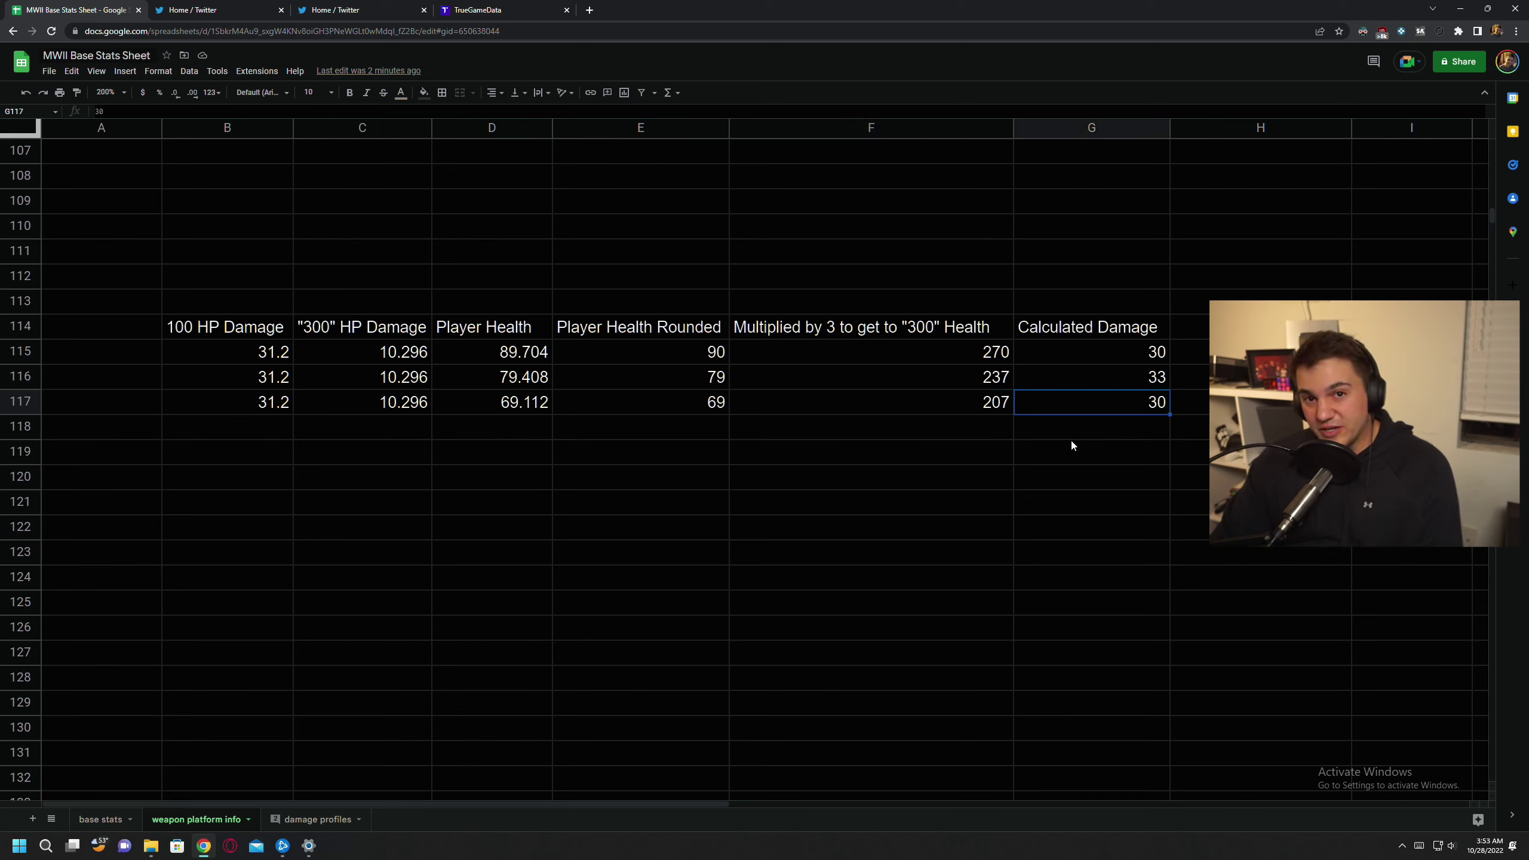
Step: Compare the 100 HP Damage inputs in column B with the Calculated Damage results in column G
left_click(910, 458)
left_click_drag(265, 355, 262, 403)
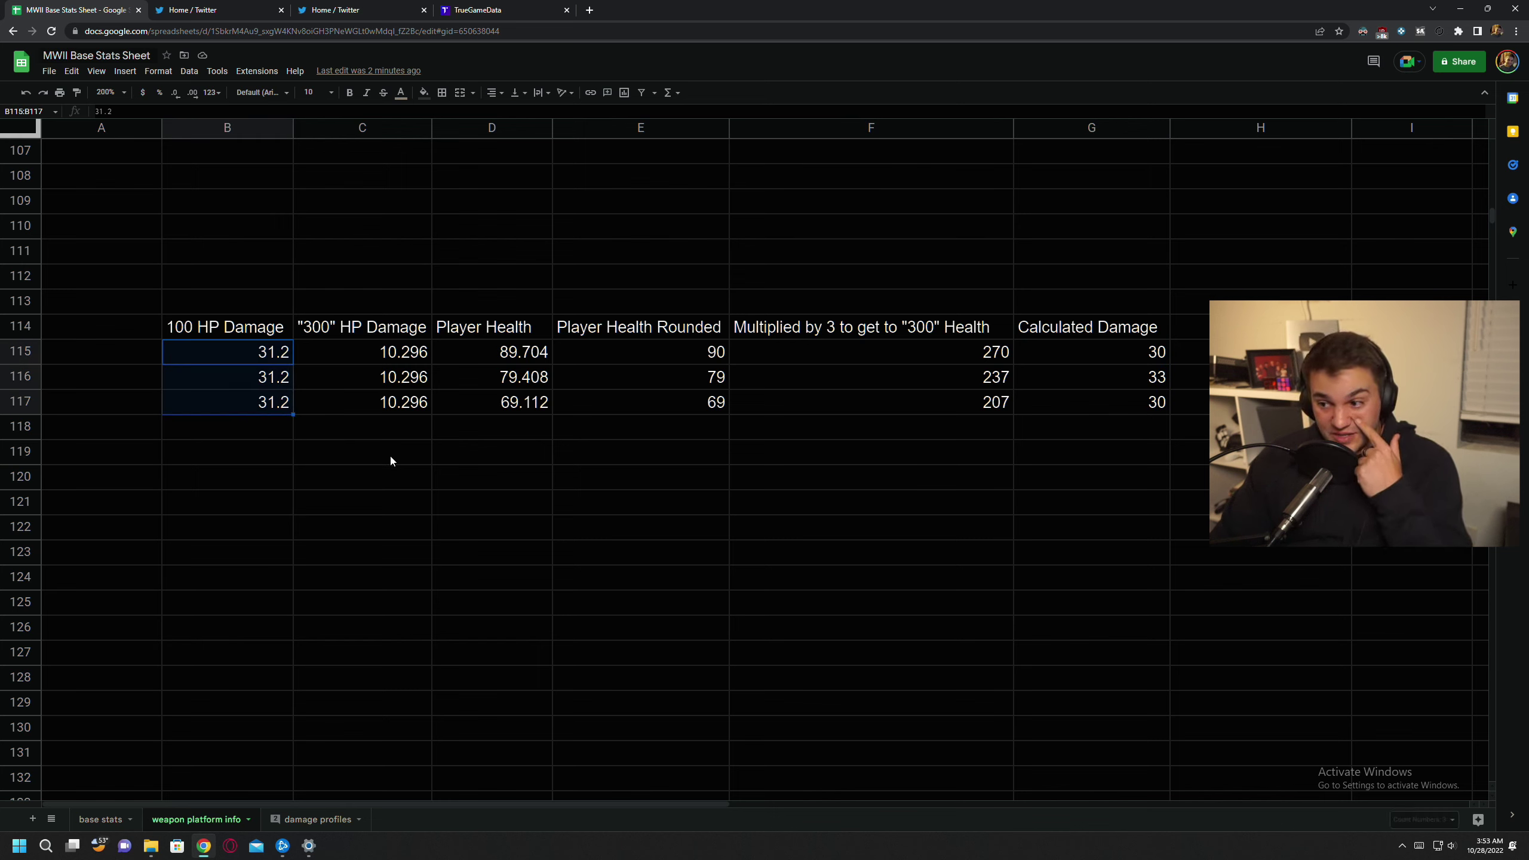
left_click(561, 457)
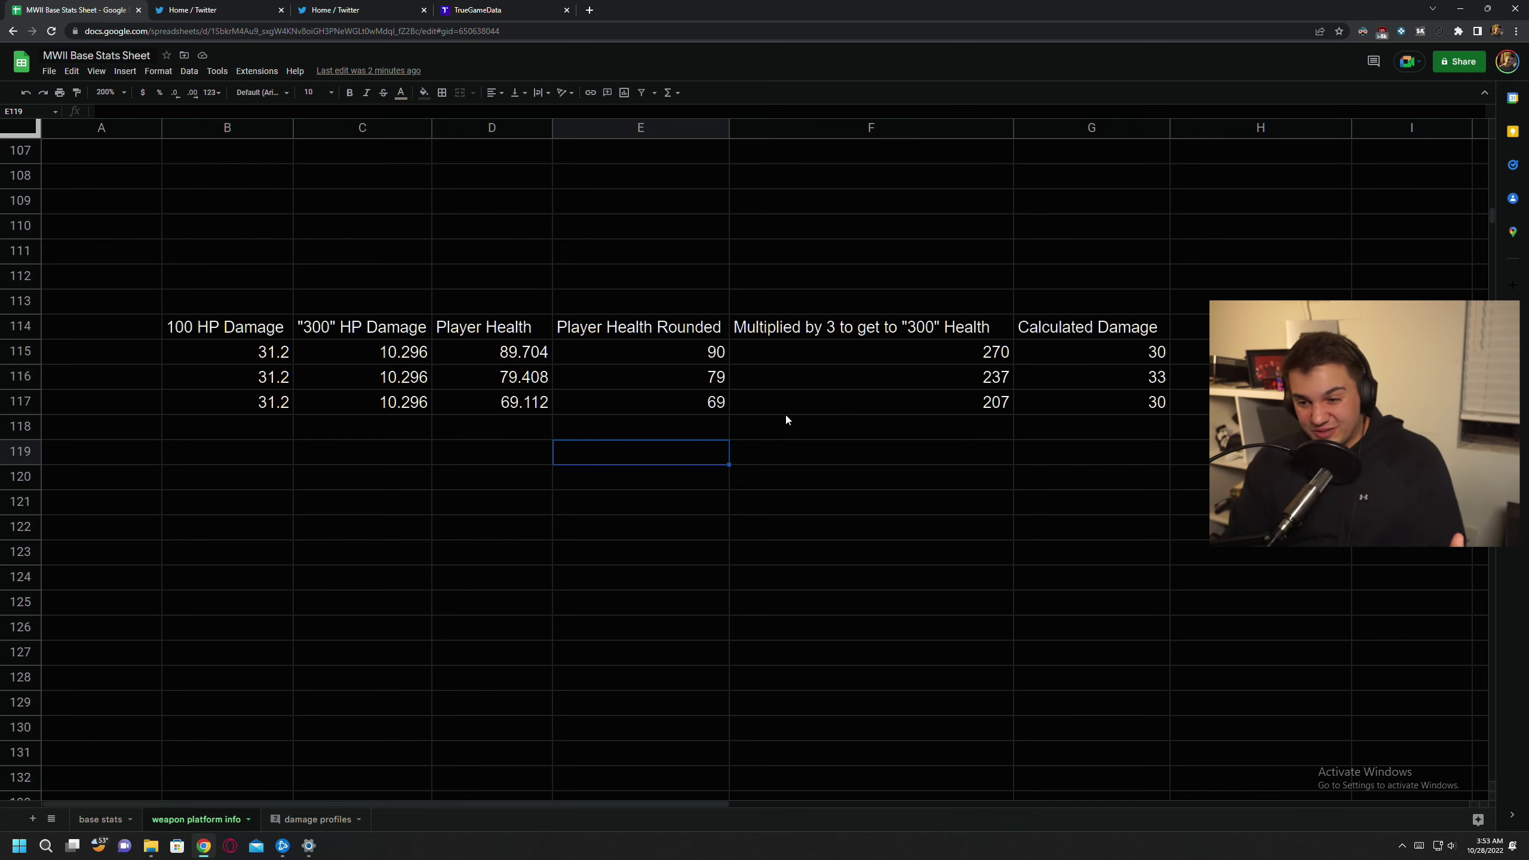
left_click(1045, 525)
left_click_drag(1087, 353, 1091, 391)
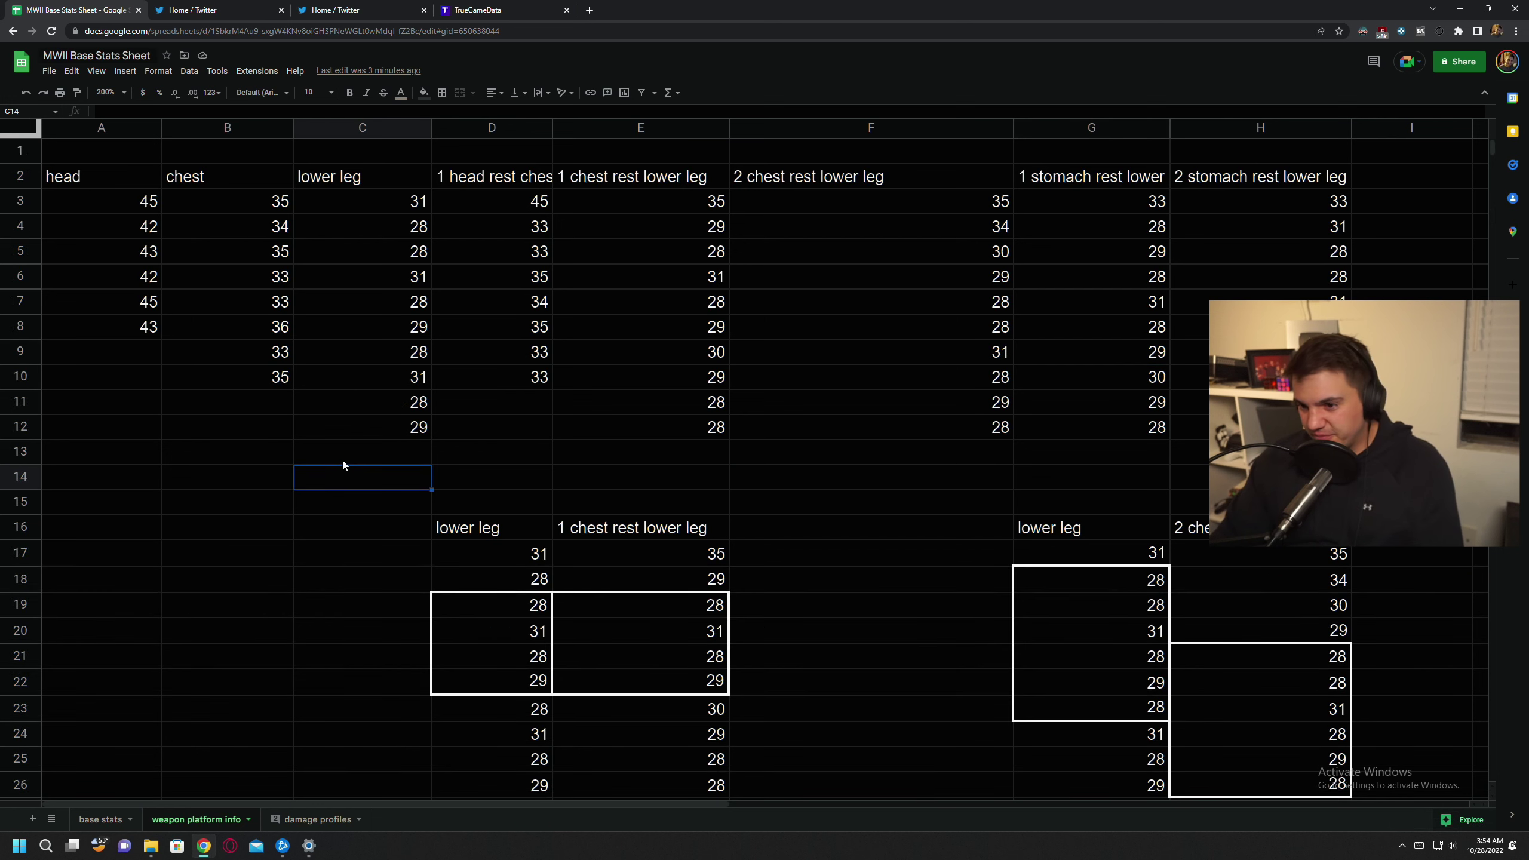
Step: Revisit the recorded damage table in A3:E12, focusing on the fourth and fifth lower leg shots
key("Left")
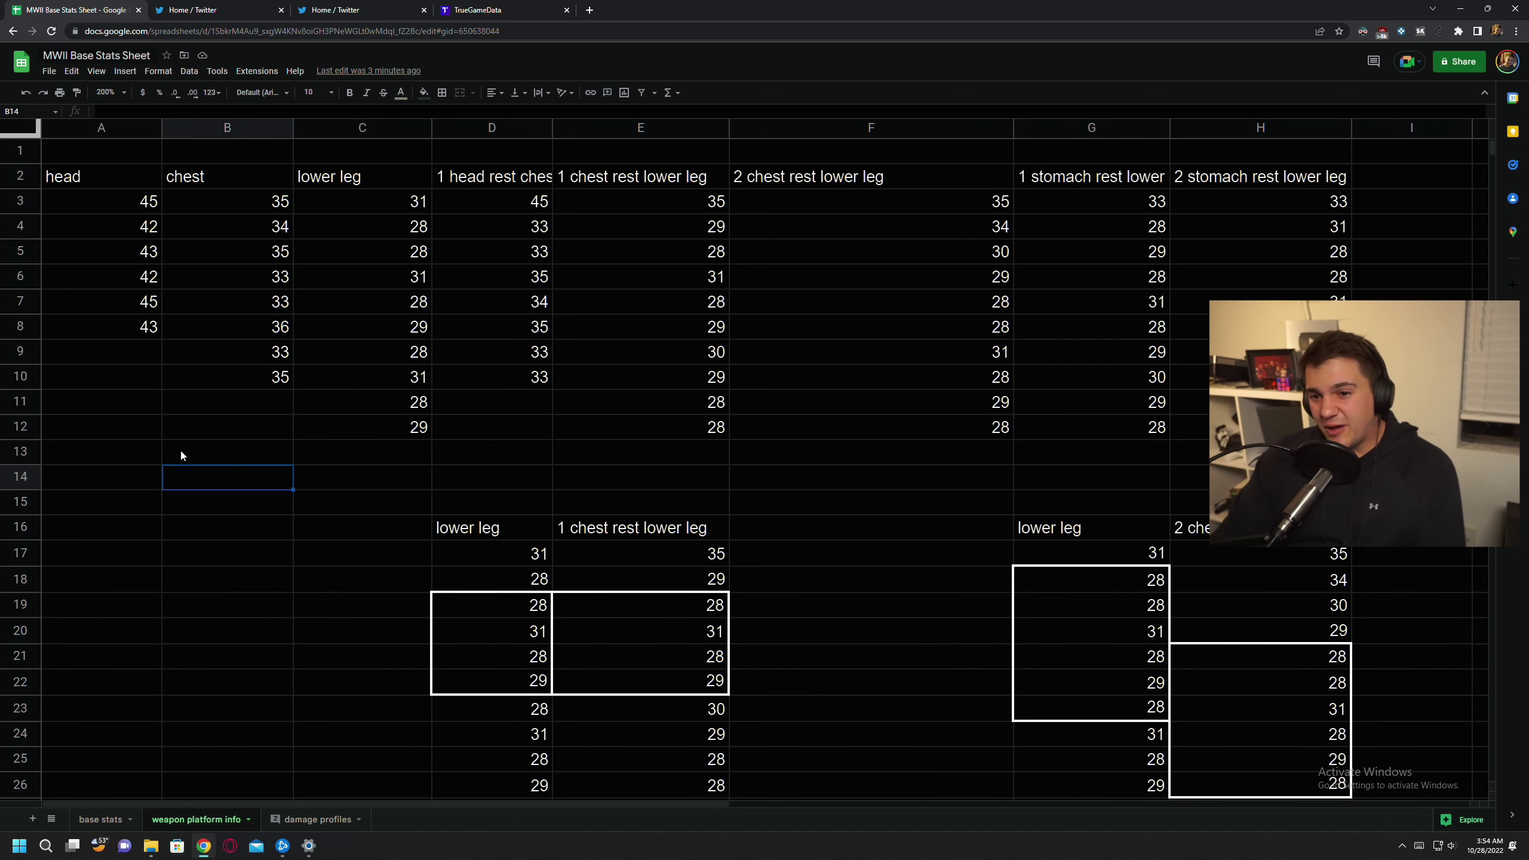
left_click_drag(130, 213, 684, 427)
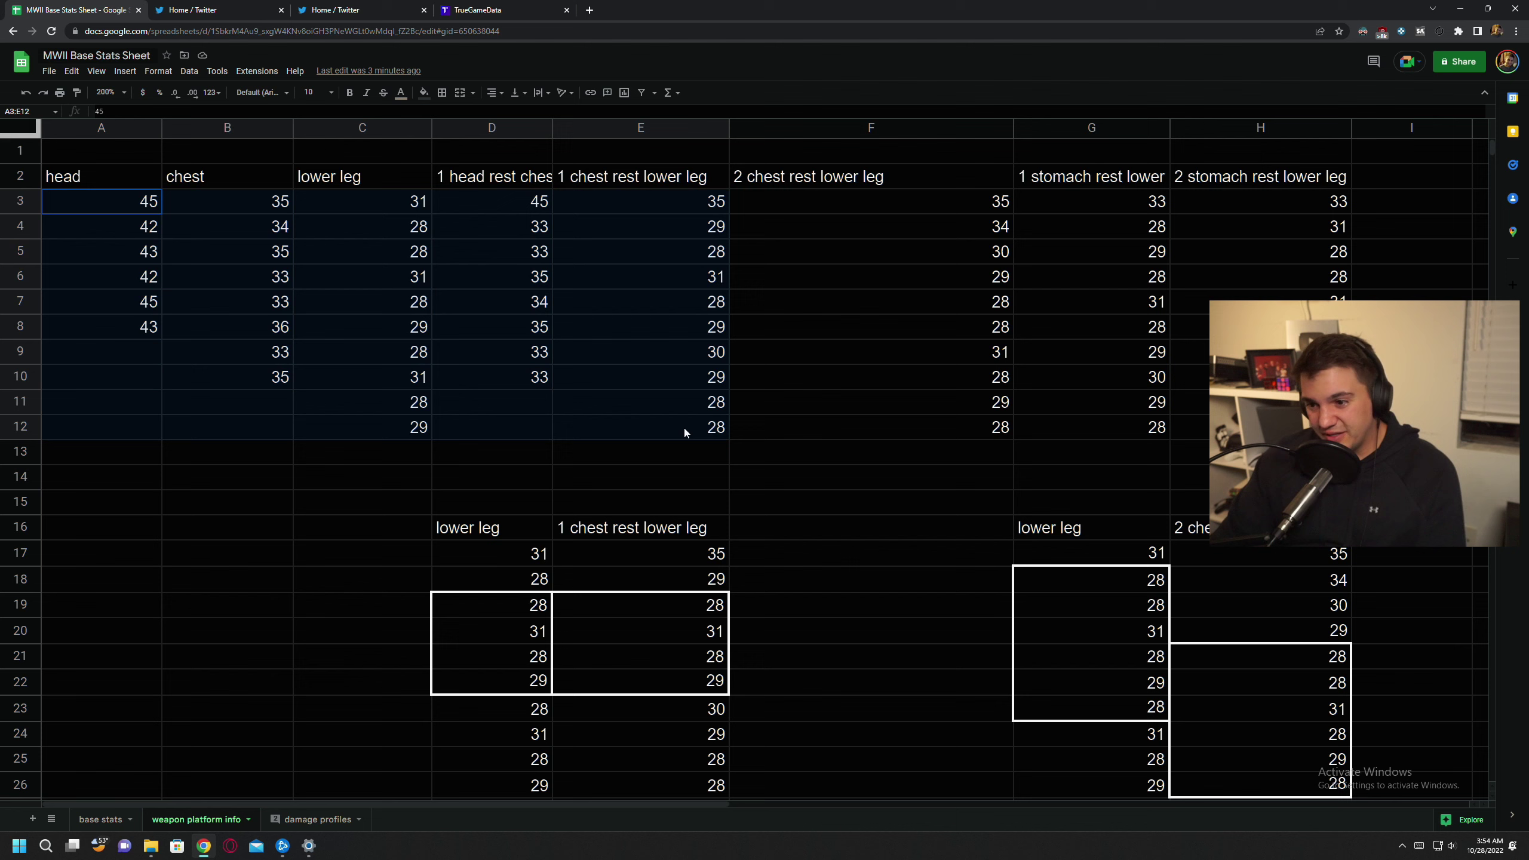
left_click(771, 459)
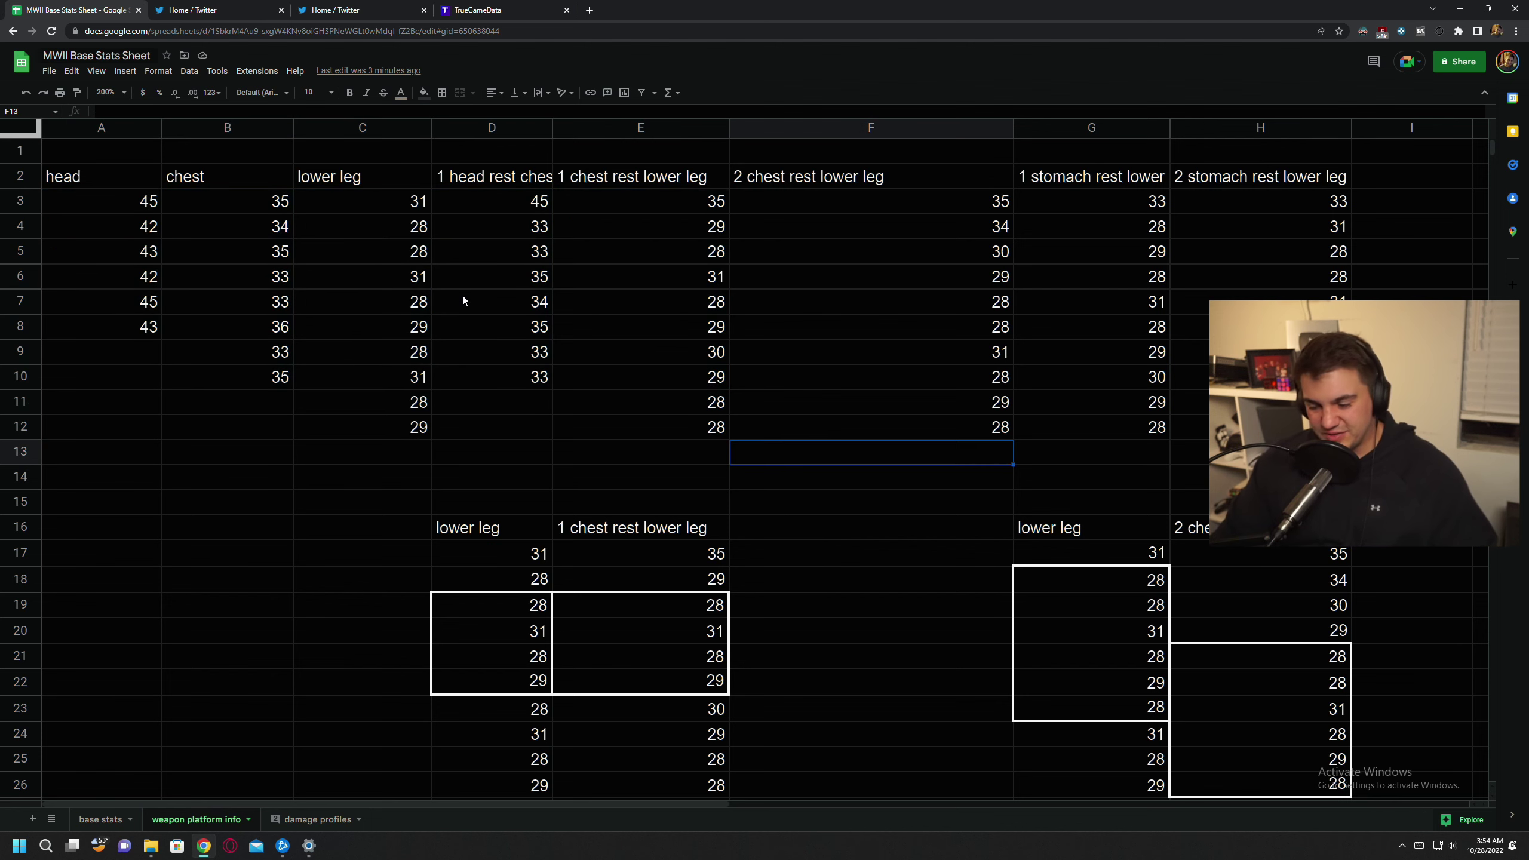
left_click(499, 450)
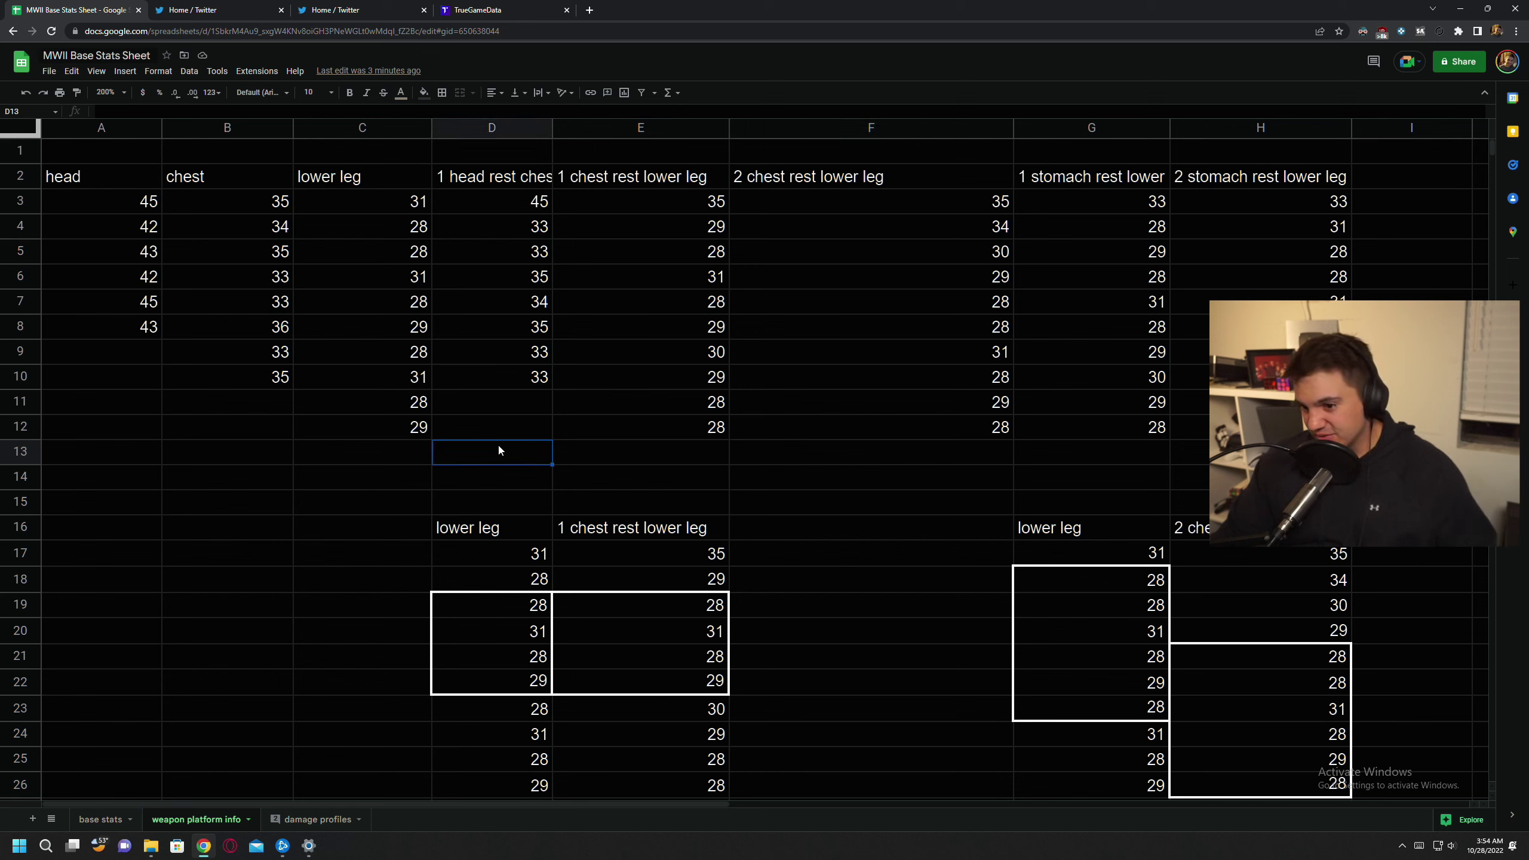
left_click(592, 478)
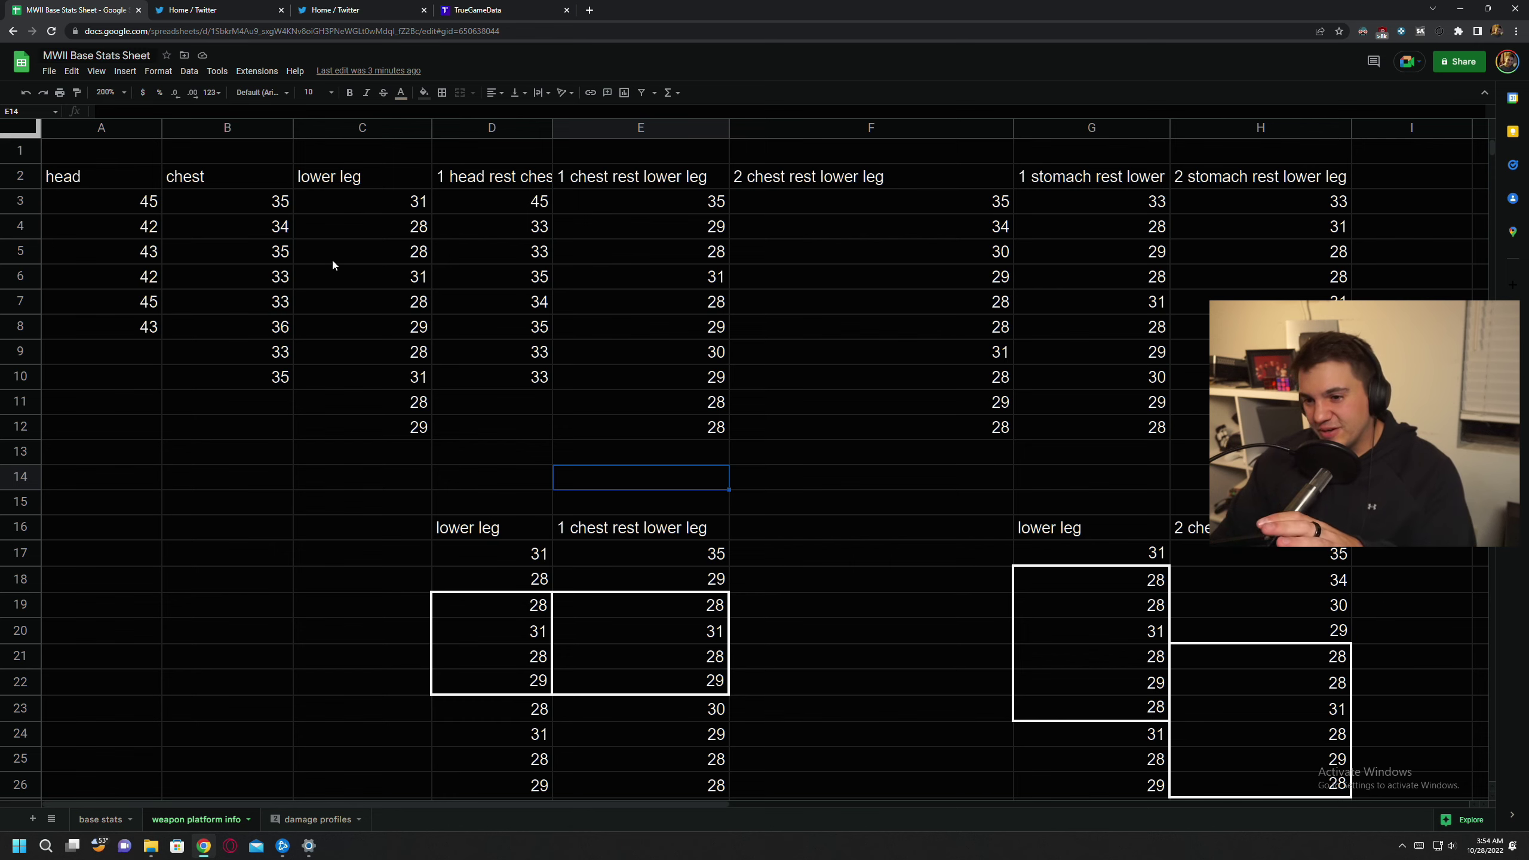
left_click_drag(407, 274, 399, 304)
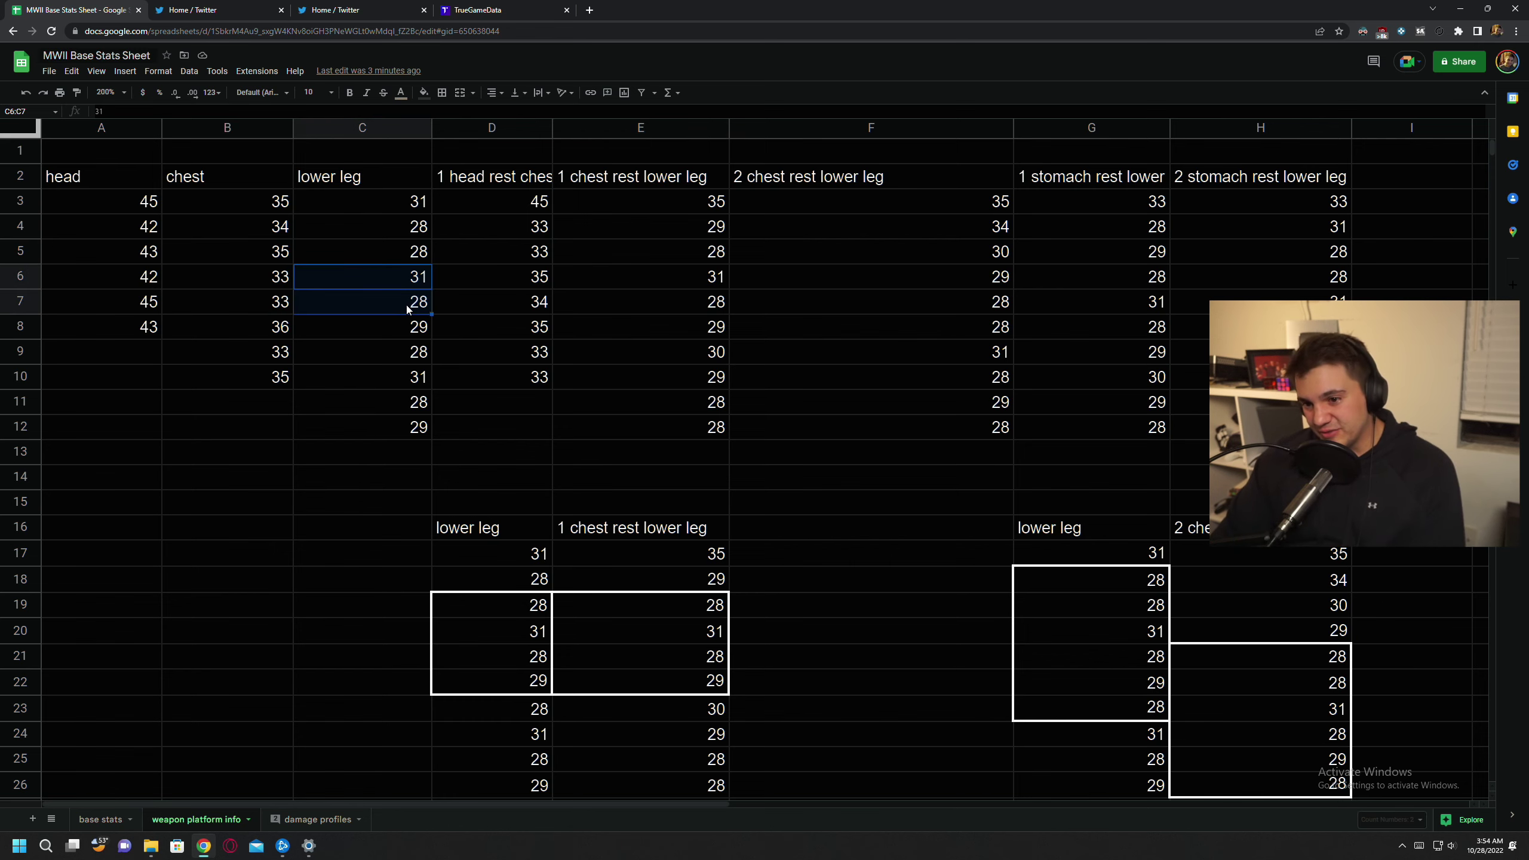
Step: Find and examine the four-shot Health and Damage Done example that assumes an actual damage of 20.2
scroll(373, 425, "down", 13)
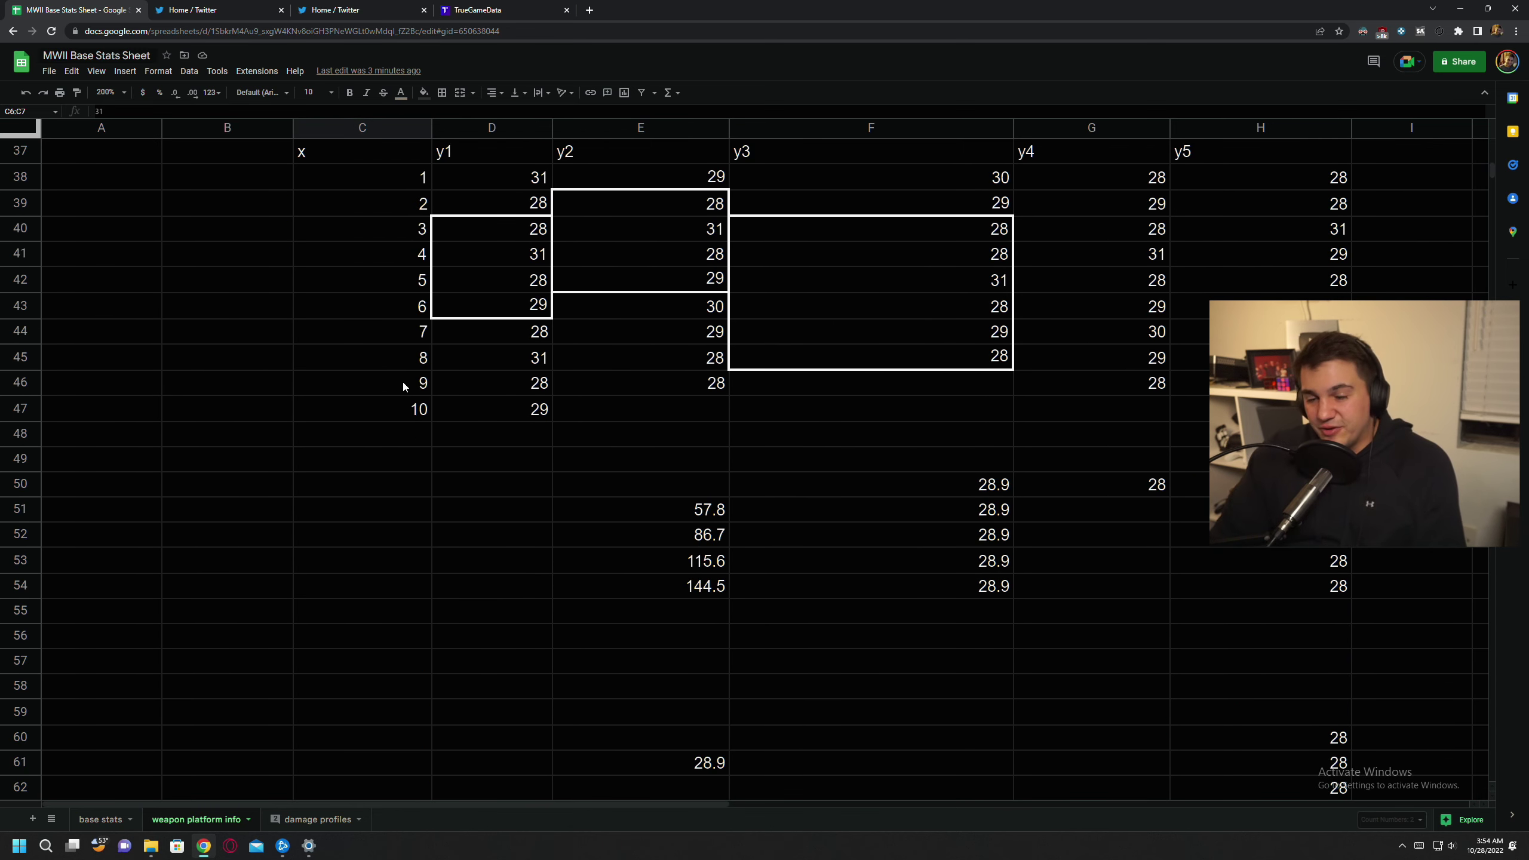
scroll(425, 420, "down", 11)
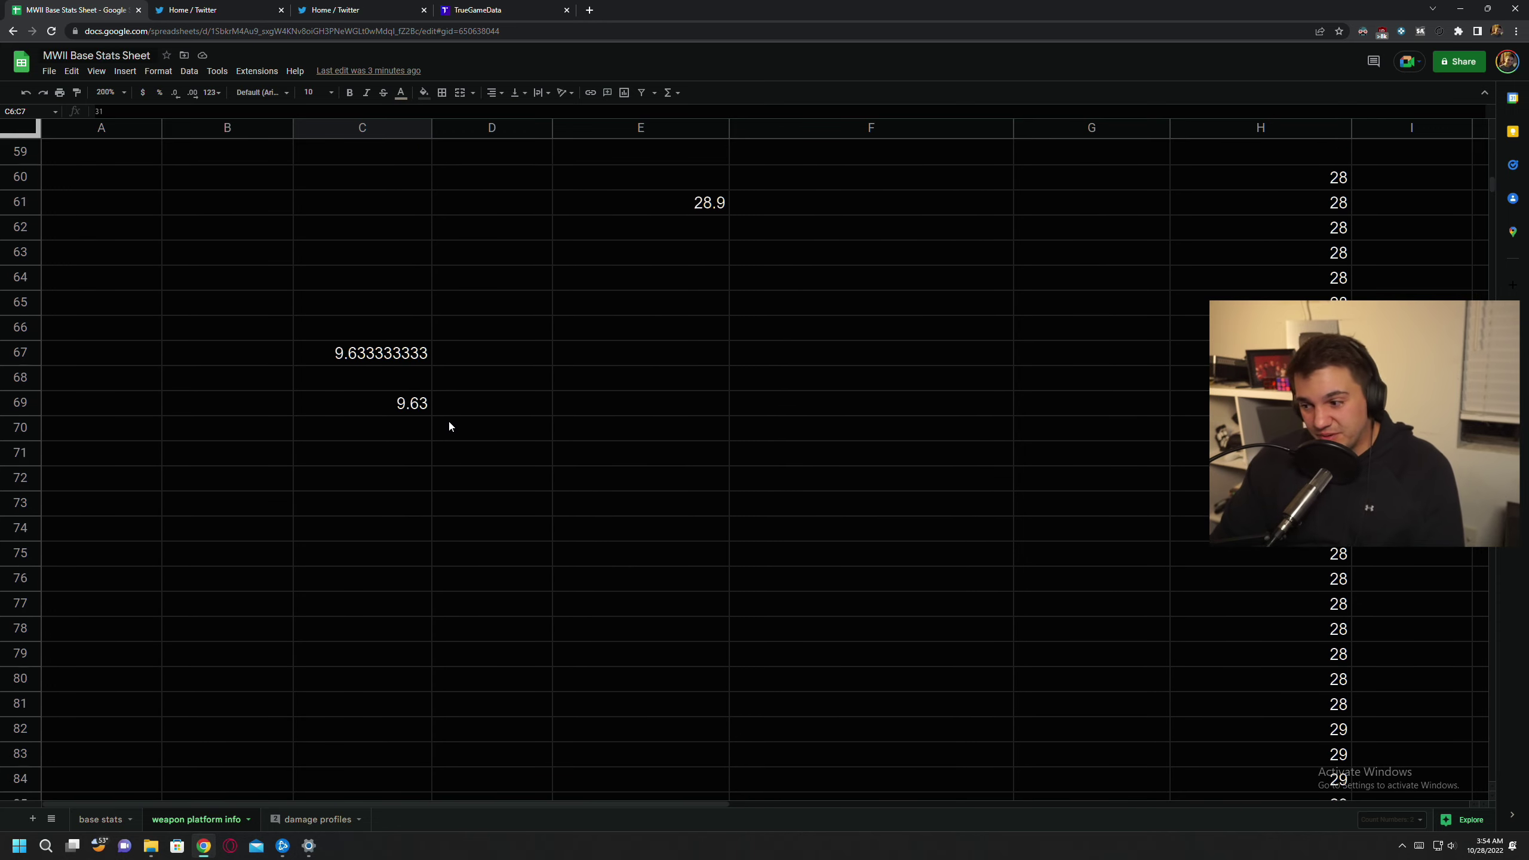
scroll(523, 473, "down", 13)
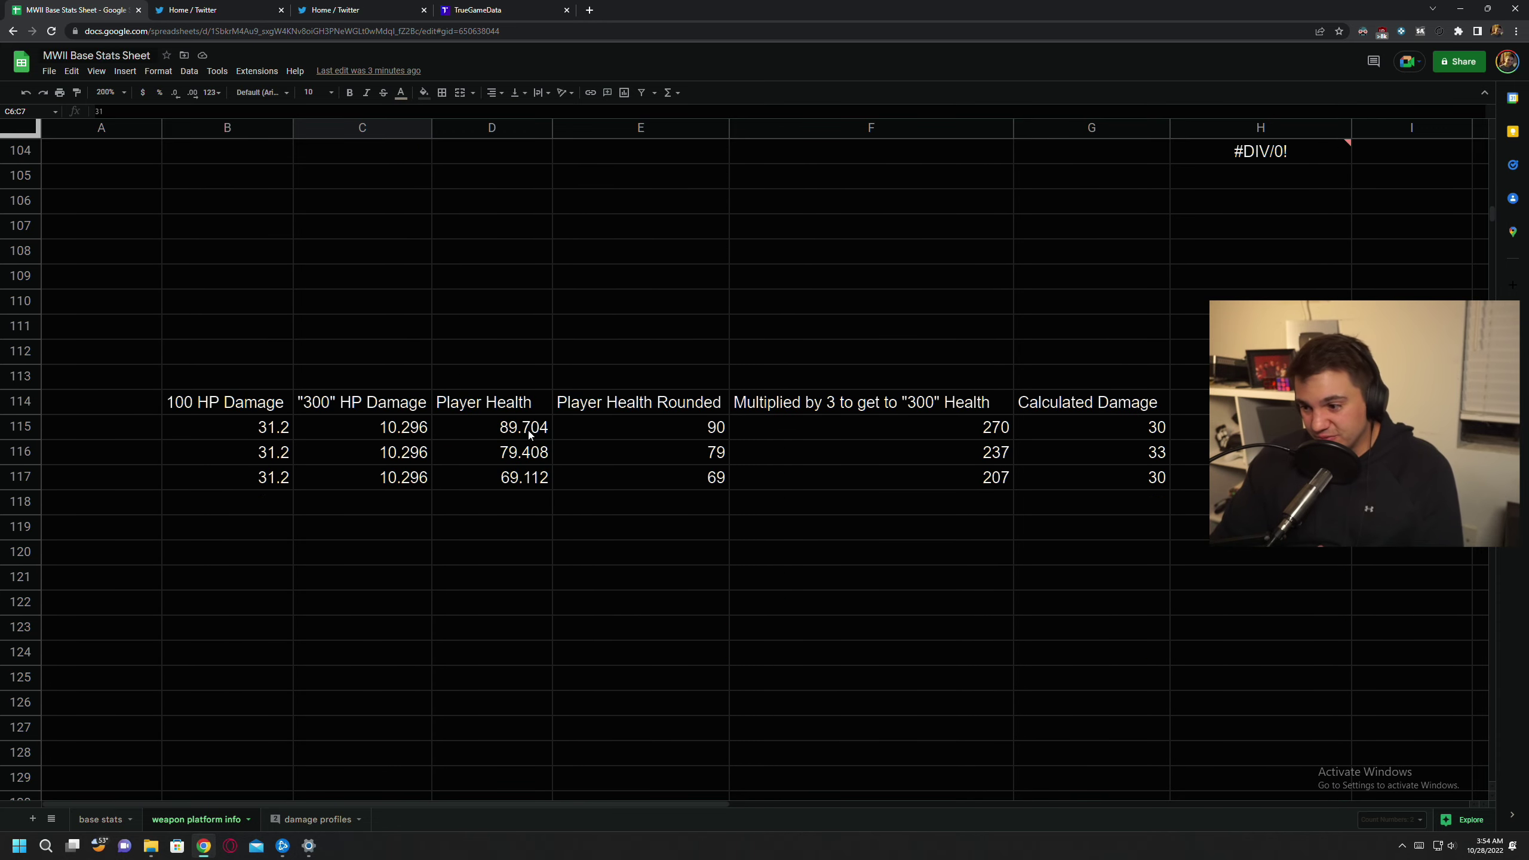
scroll(456, 356, "up", 1)
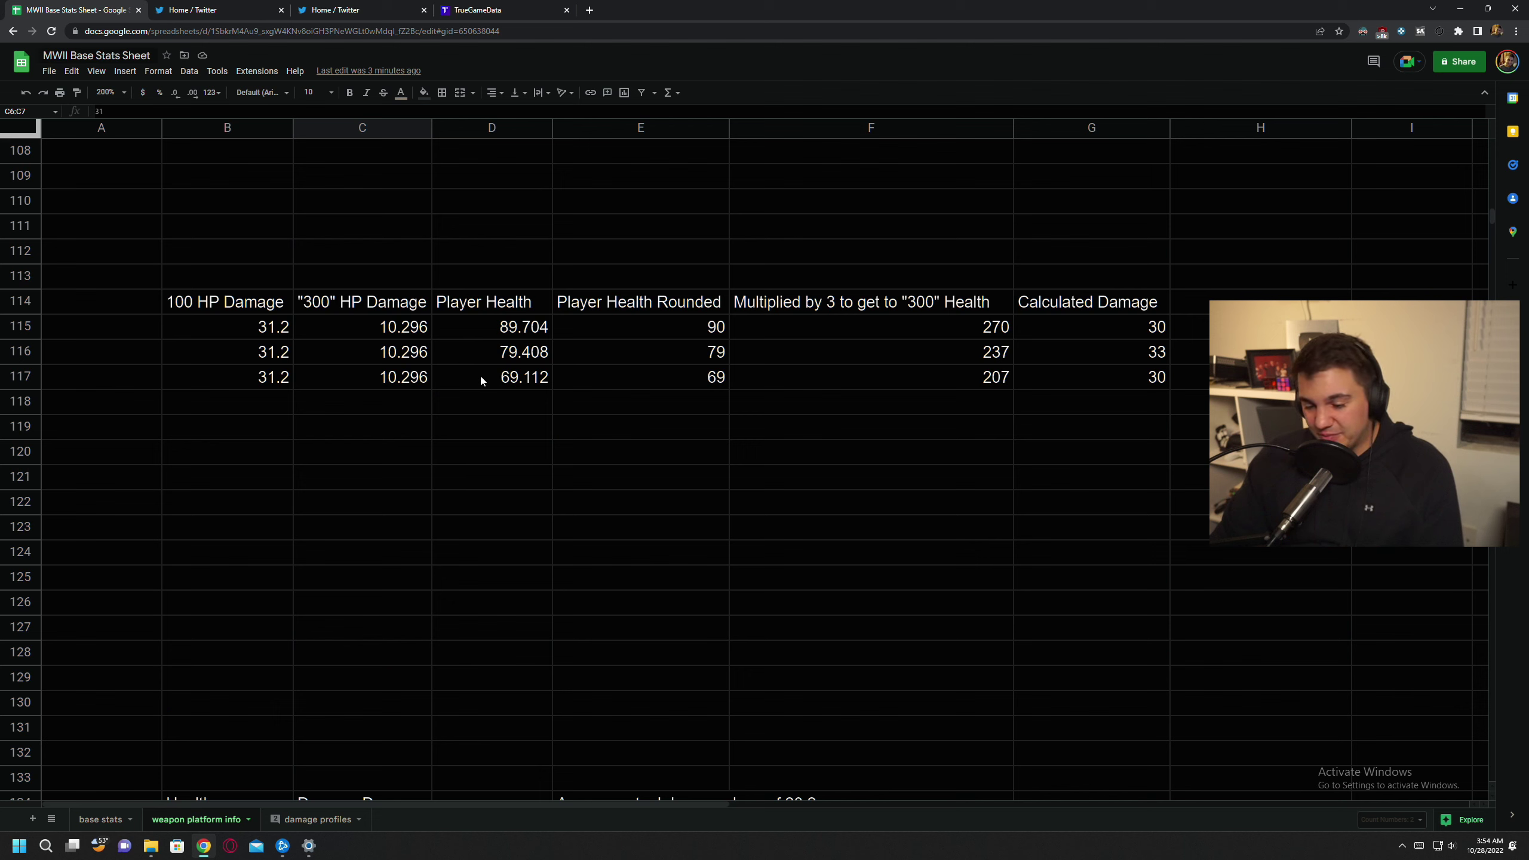
scroll(481, 373, "down", 6)
left_click(269, 529)
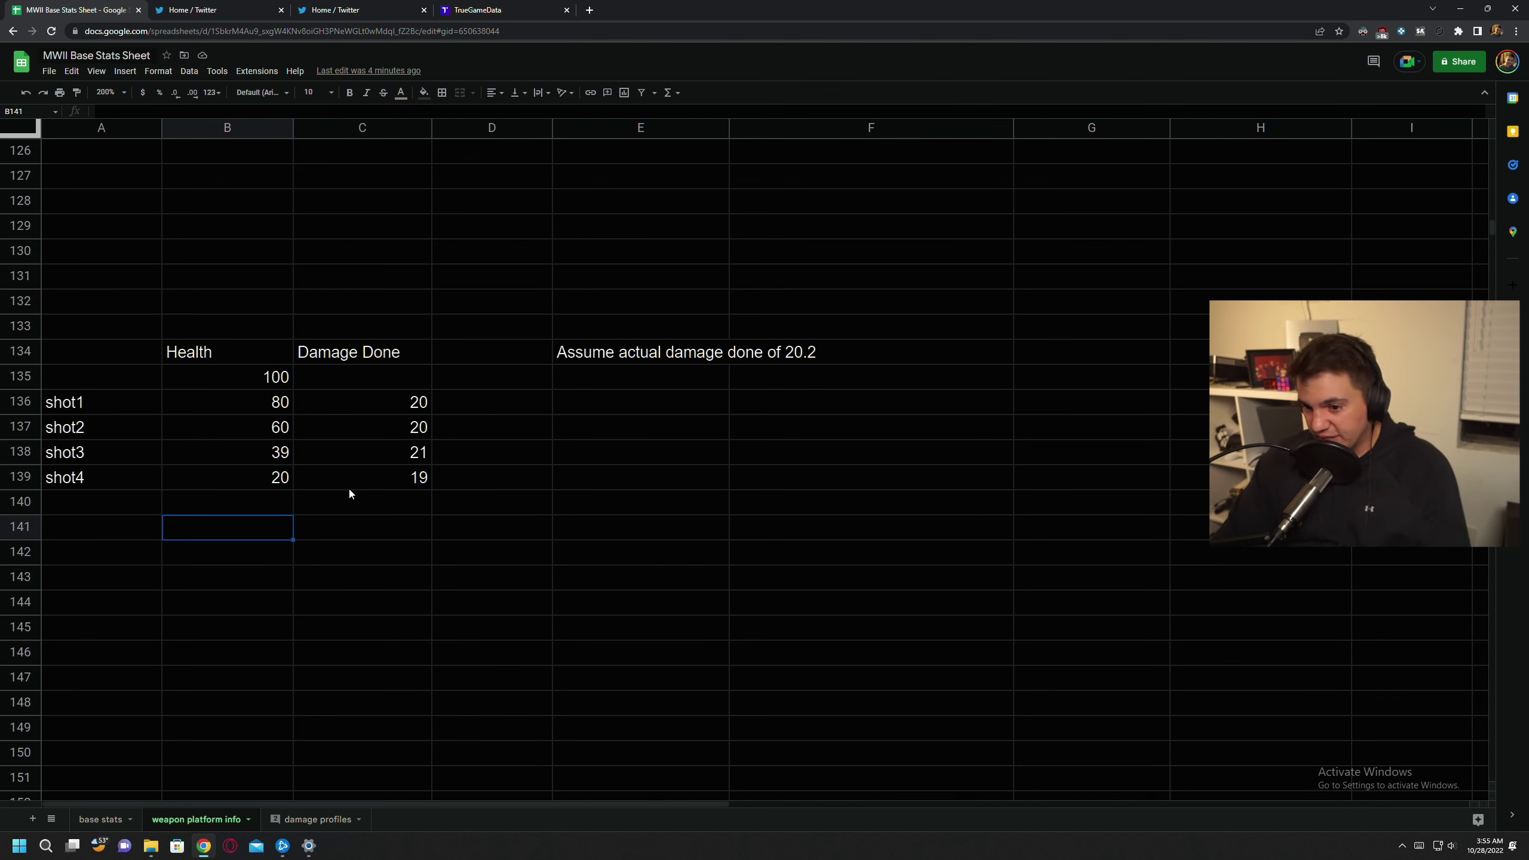
left_click(334, 507)
left_click(324, 528)
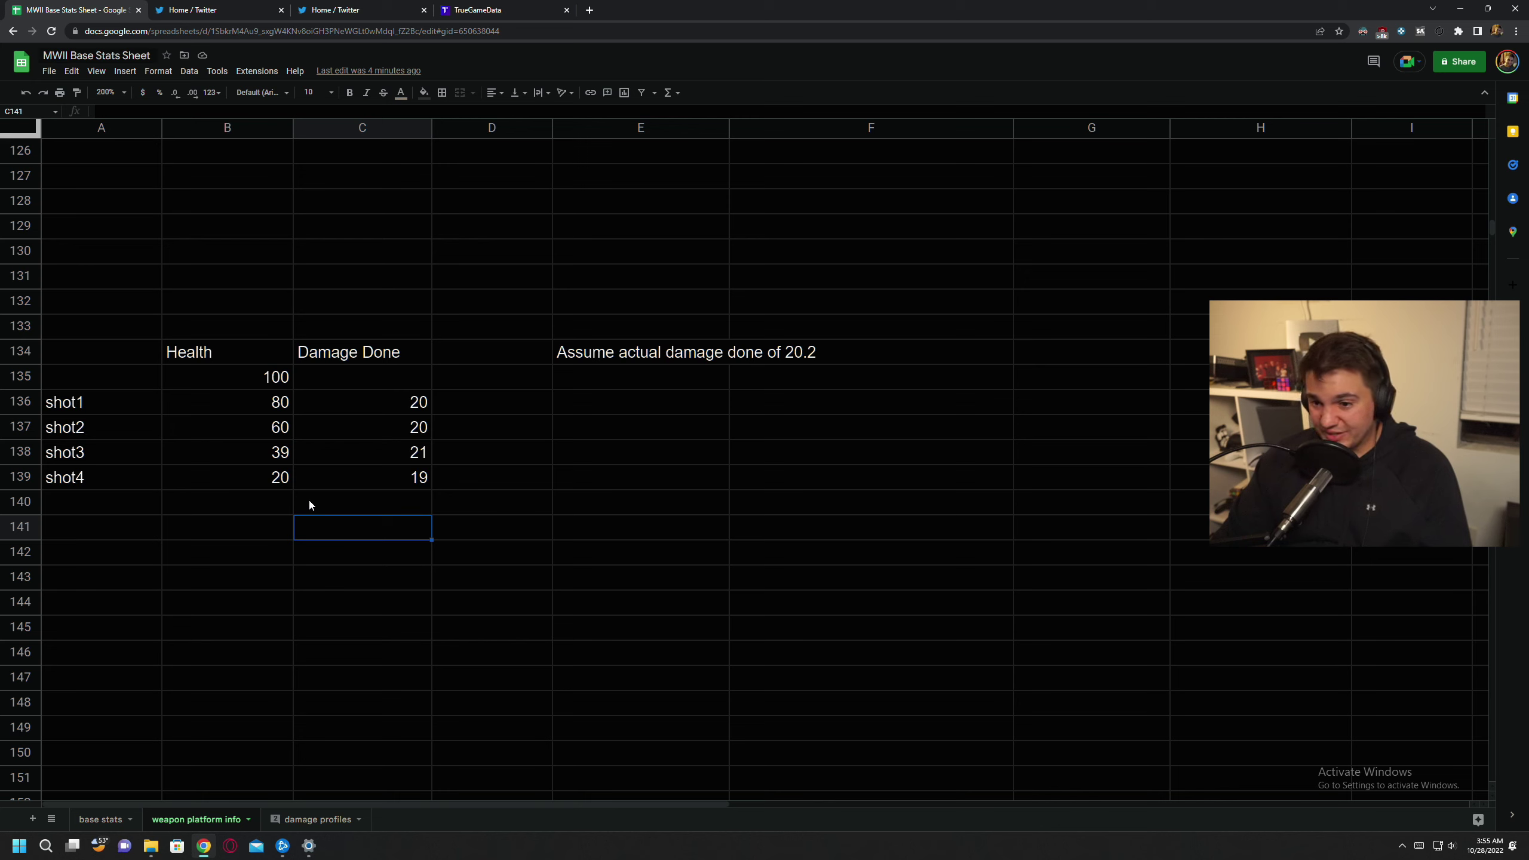
Step: Step through the starting Health and first shot's Health, and then the Damage Done formulas for all four shots in the 20.2 damage example
left_click(276, 504)
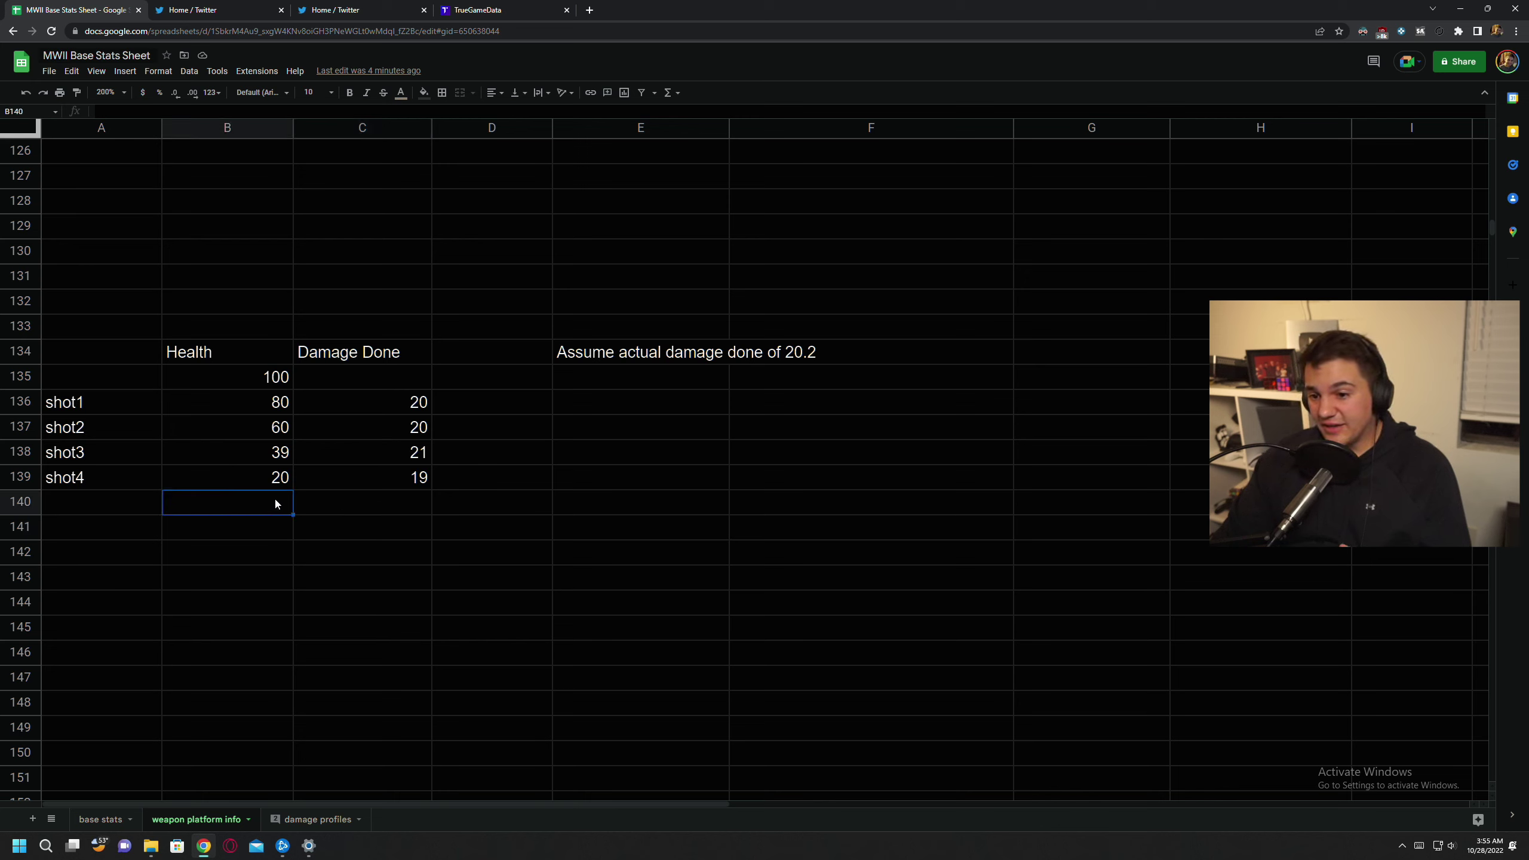
left_click(263, 529)
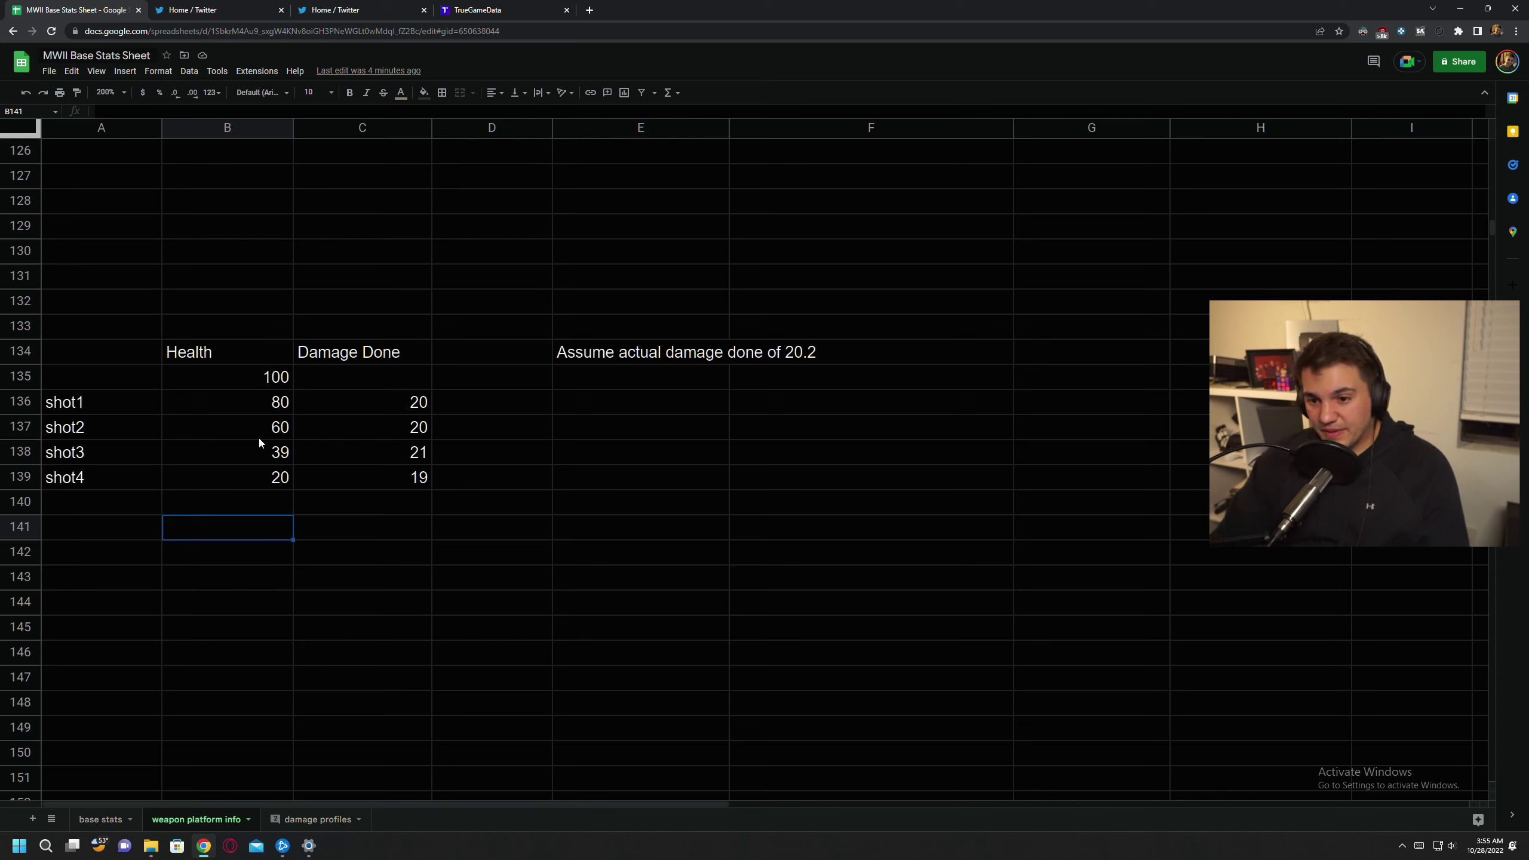
left_click(261, 379)
left_click(262, 398)
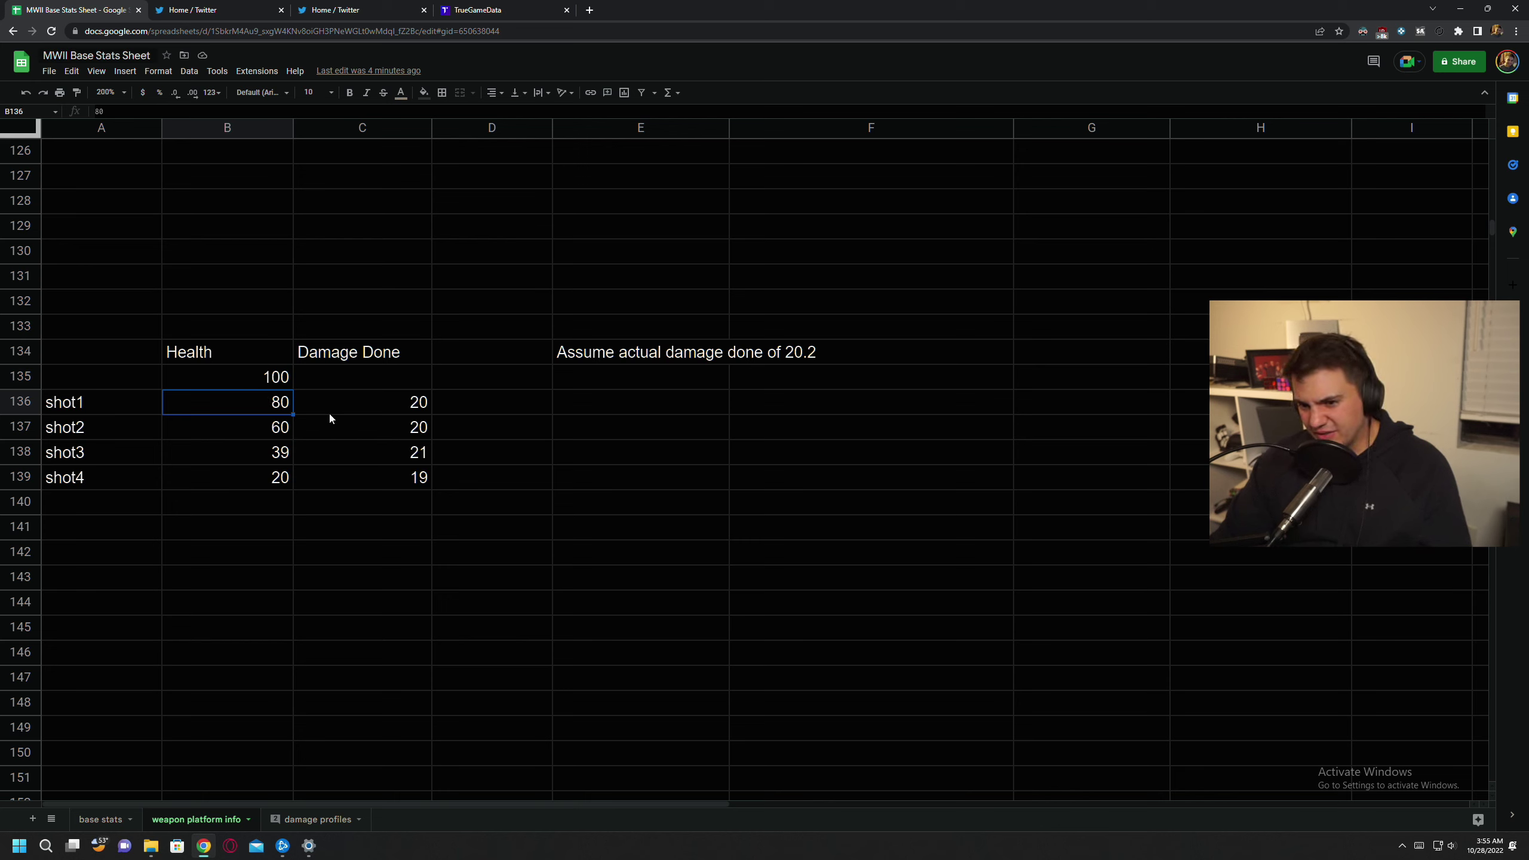
left_click(297, 431)
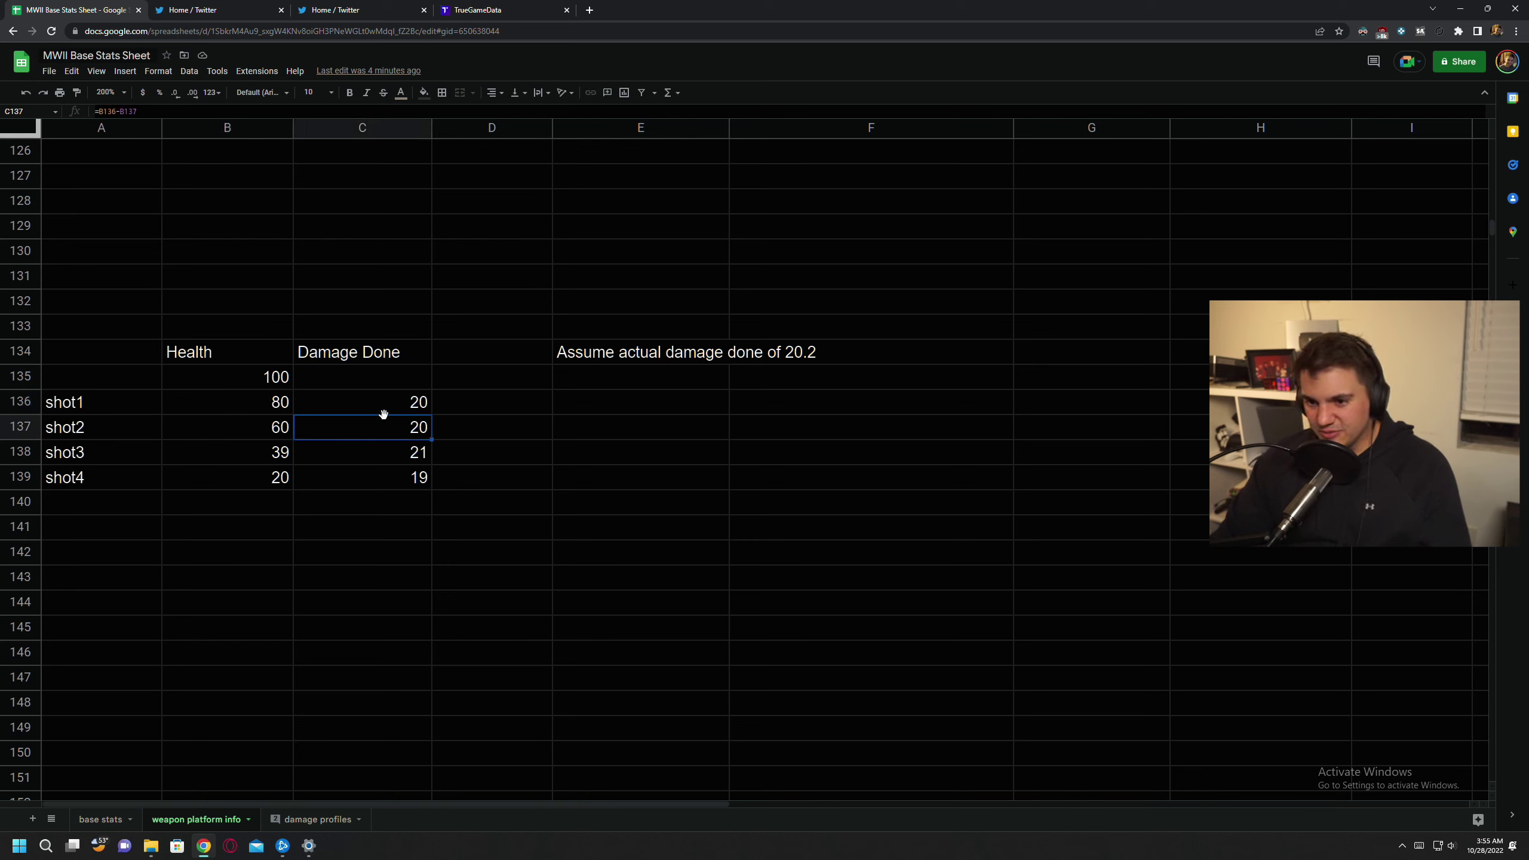
left_click(384, 413)
left_click(396, 431)
left_click(394, 453)
left_click(389, 480)
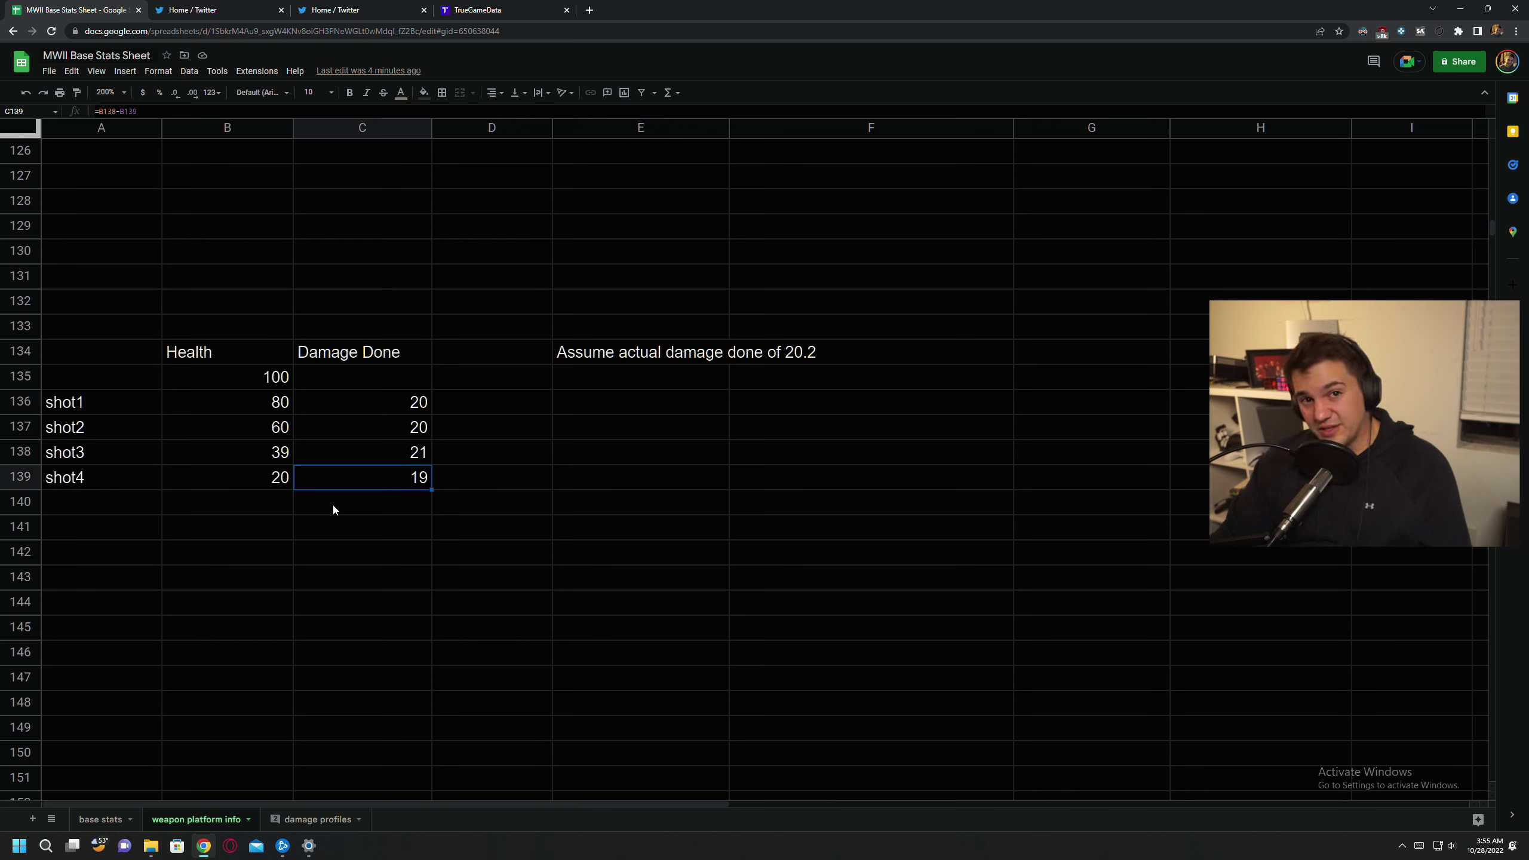
left_click(299, 535)
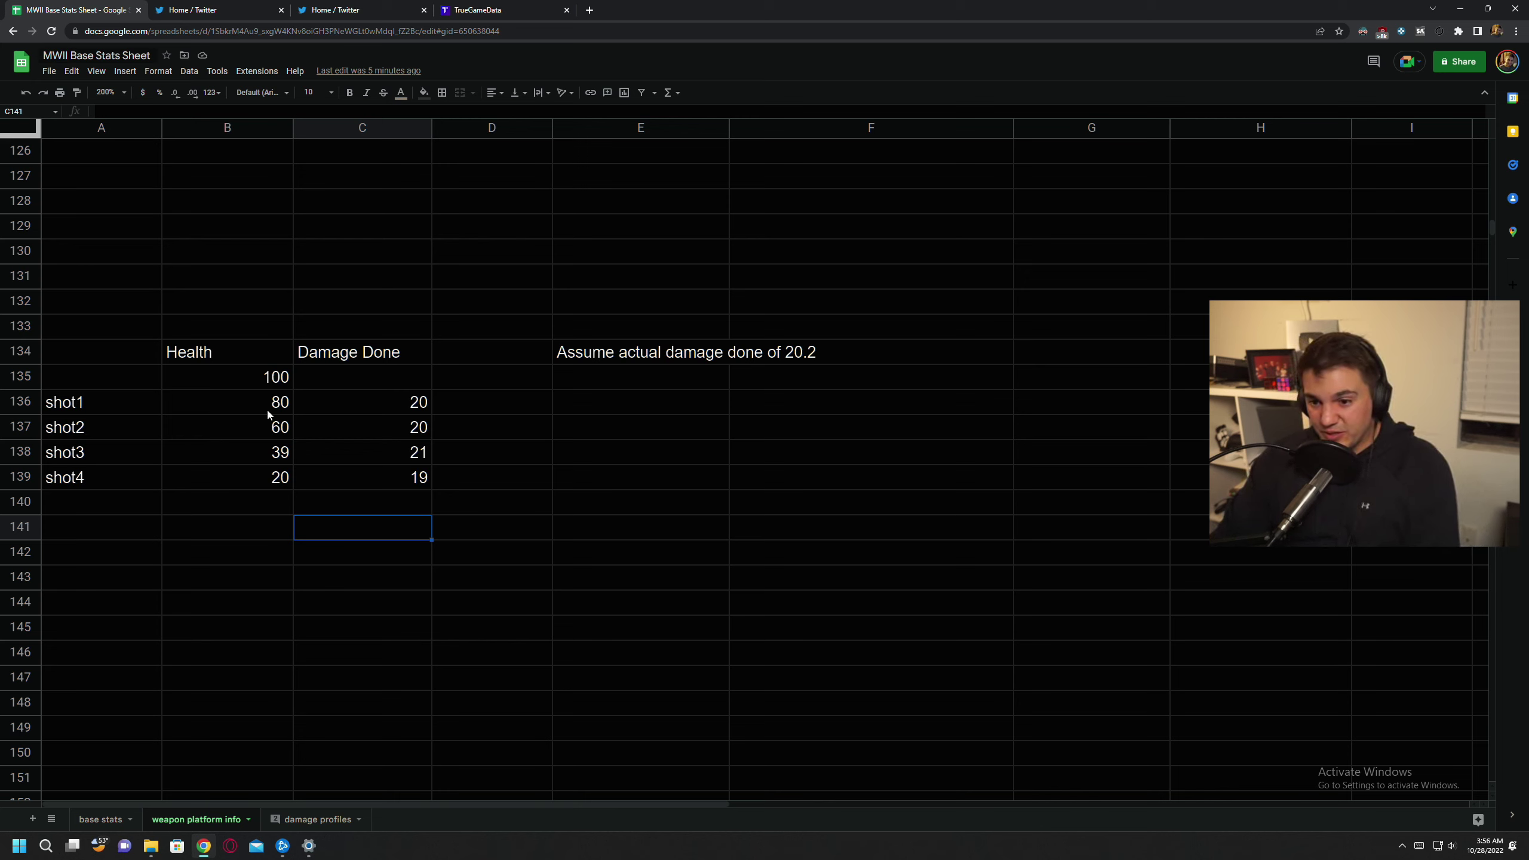
Step: Review the example's Health values in B135:B139 alongside the first two shots' Damage Done cells
left_click(339, 505)
left_click(282, 509)
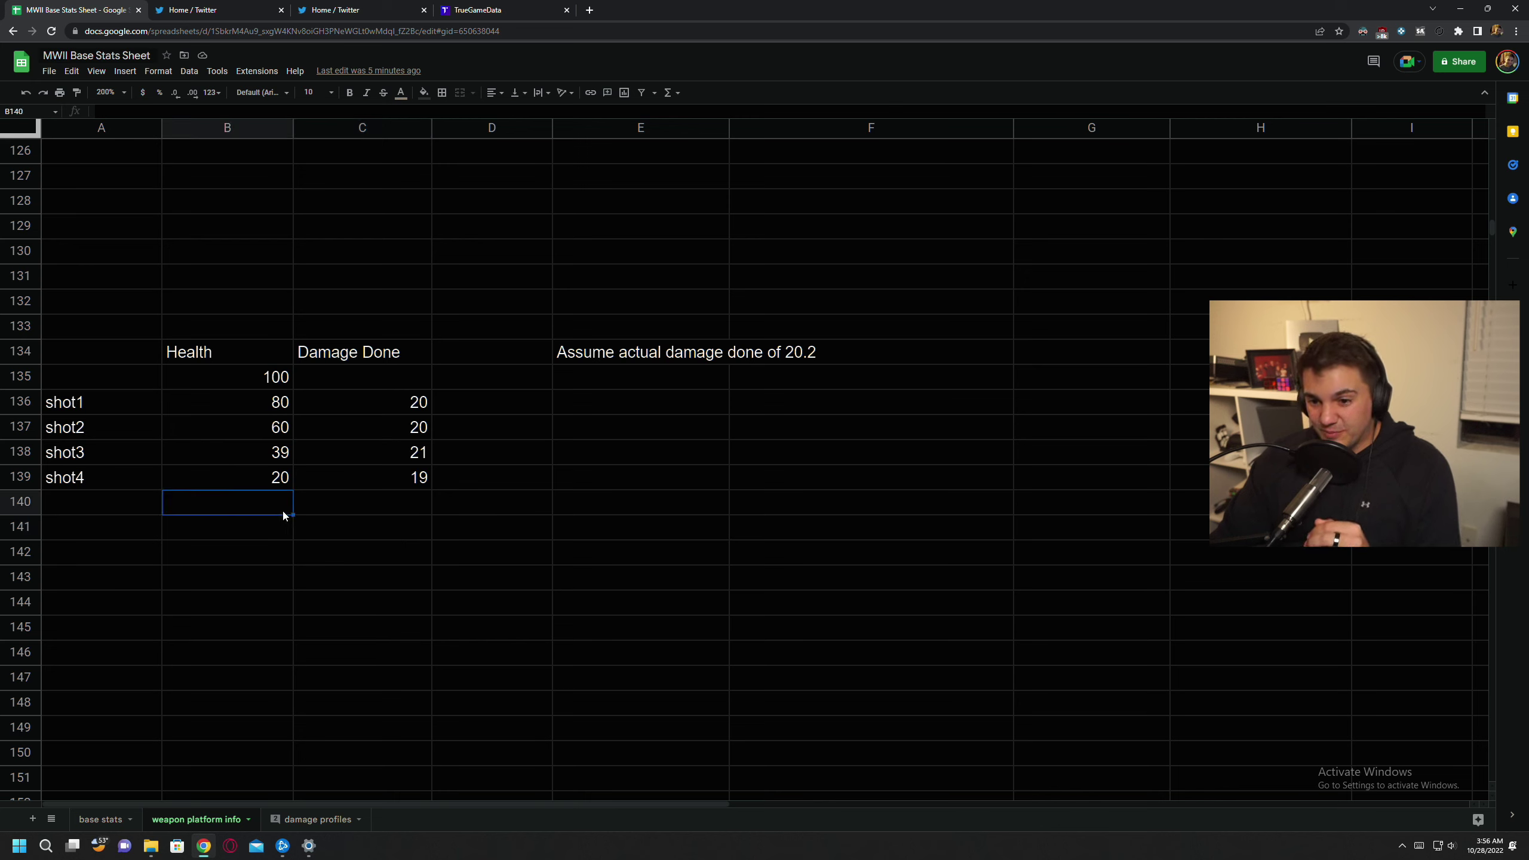
left_click(374, 505)
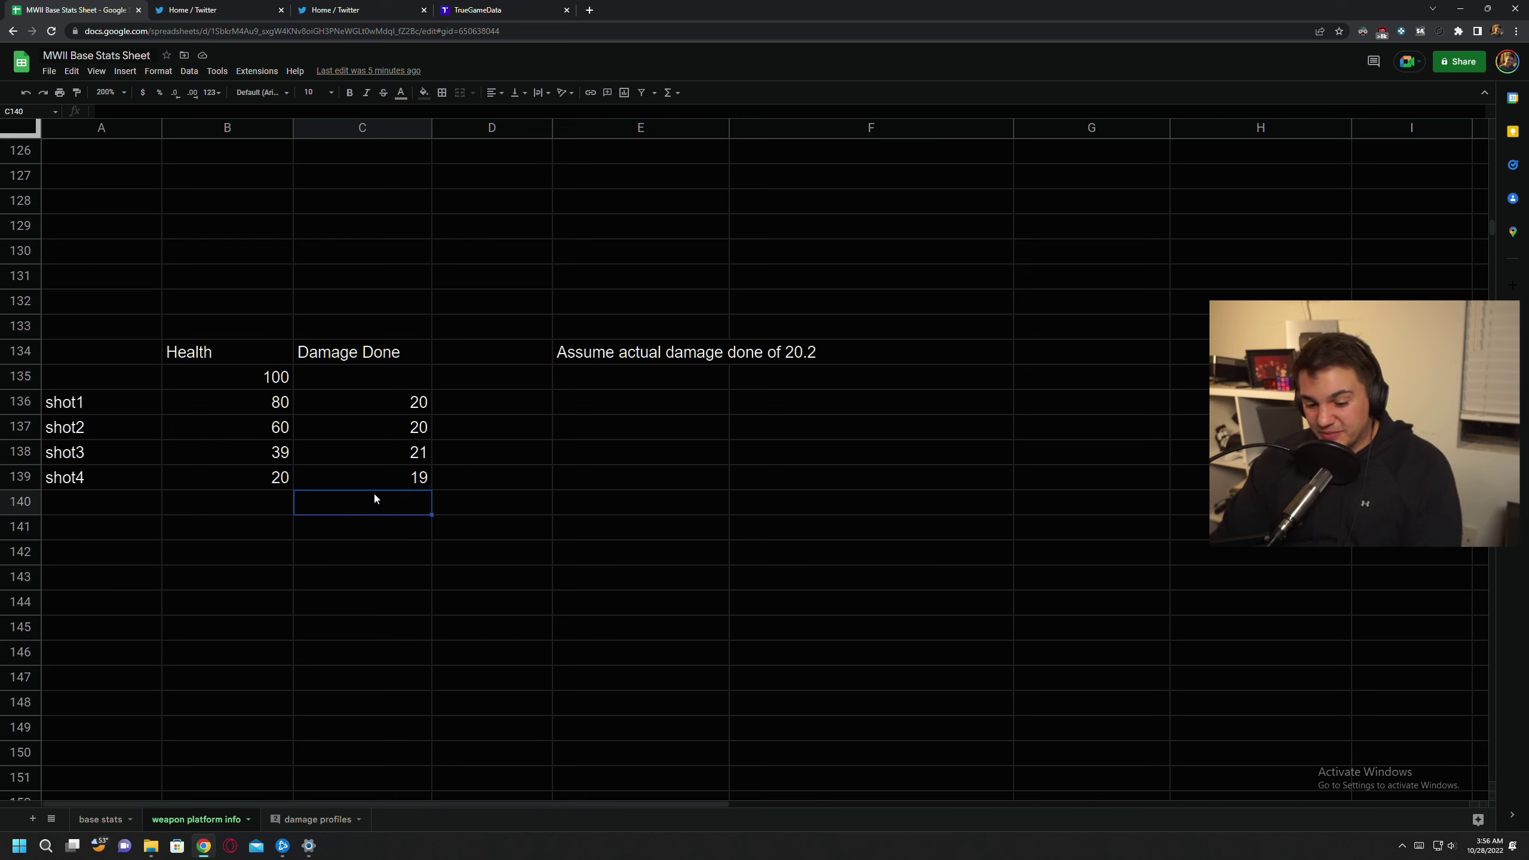
left_click(376, 429)
left_click(302, 405)
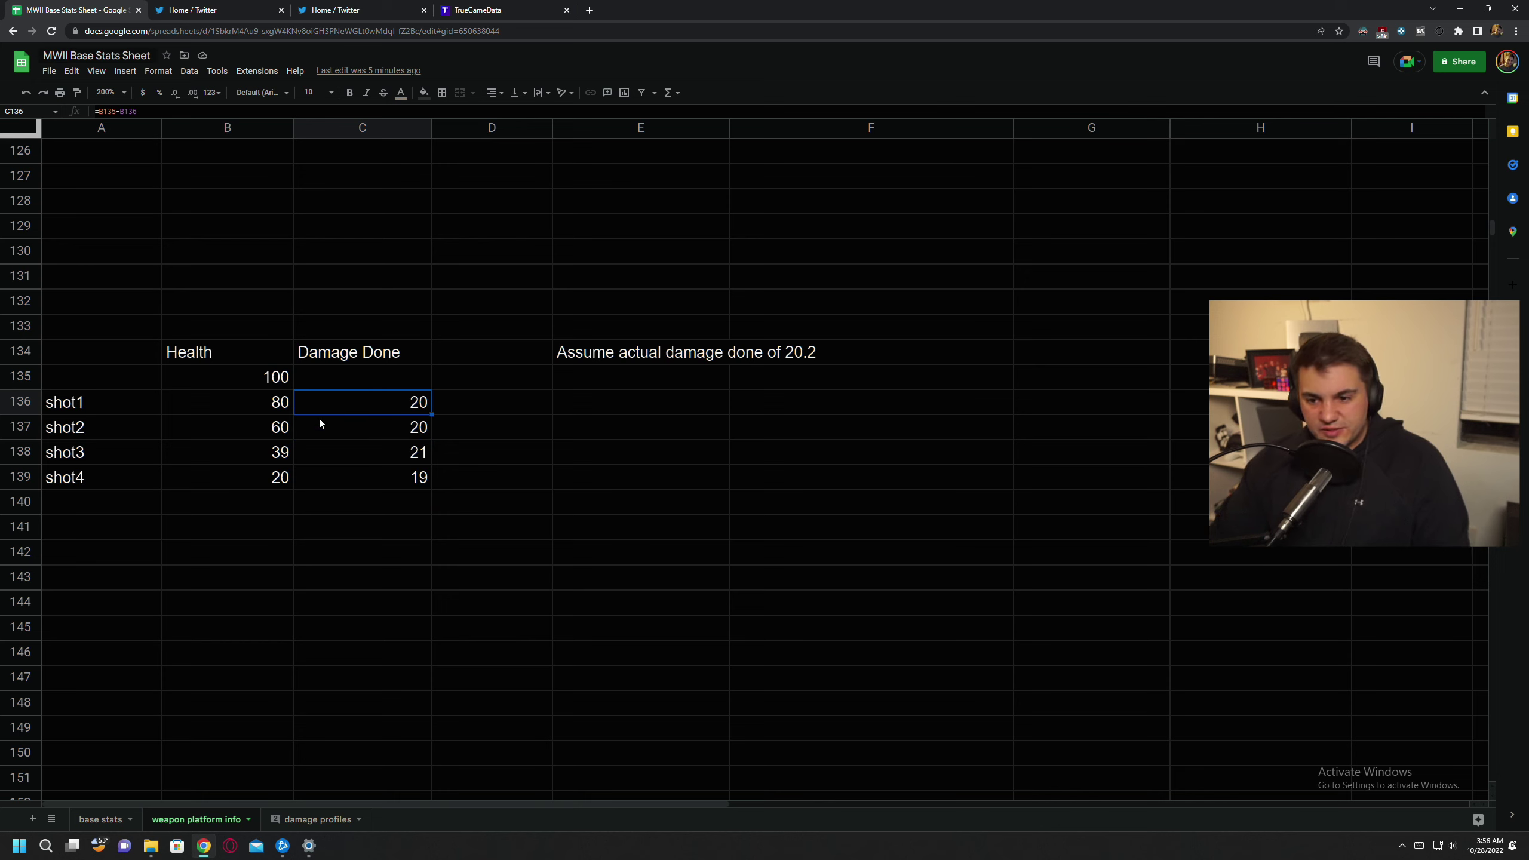
left_click_drag(275, 376, 270, 480)
left_click(560, 445)
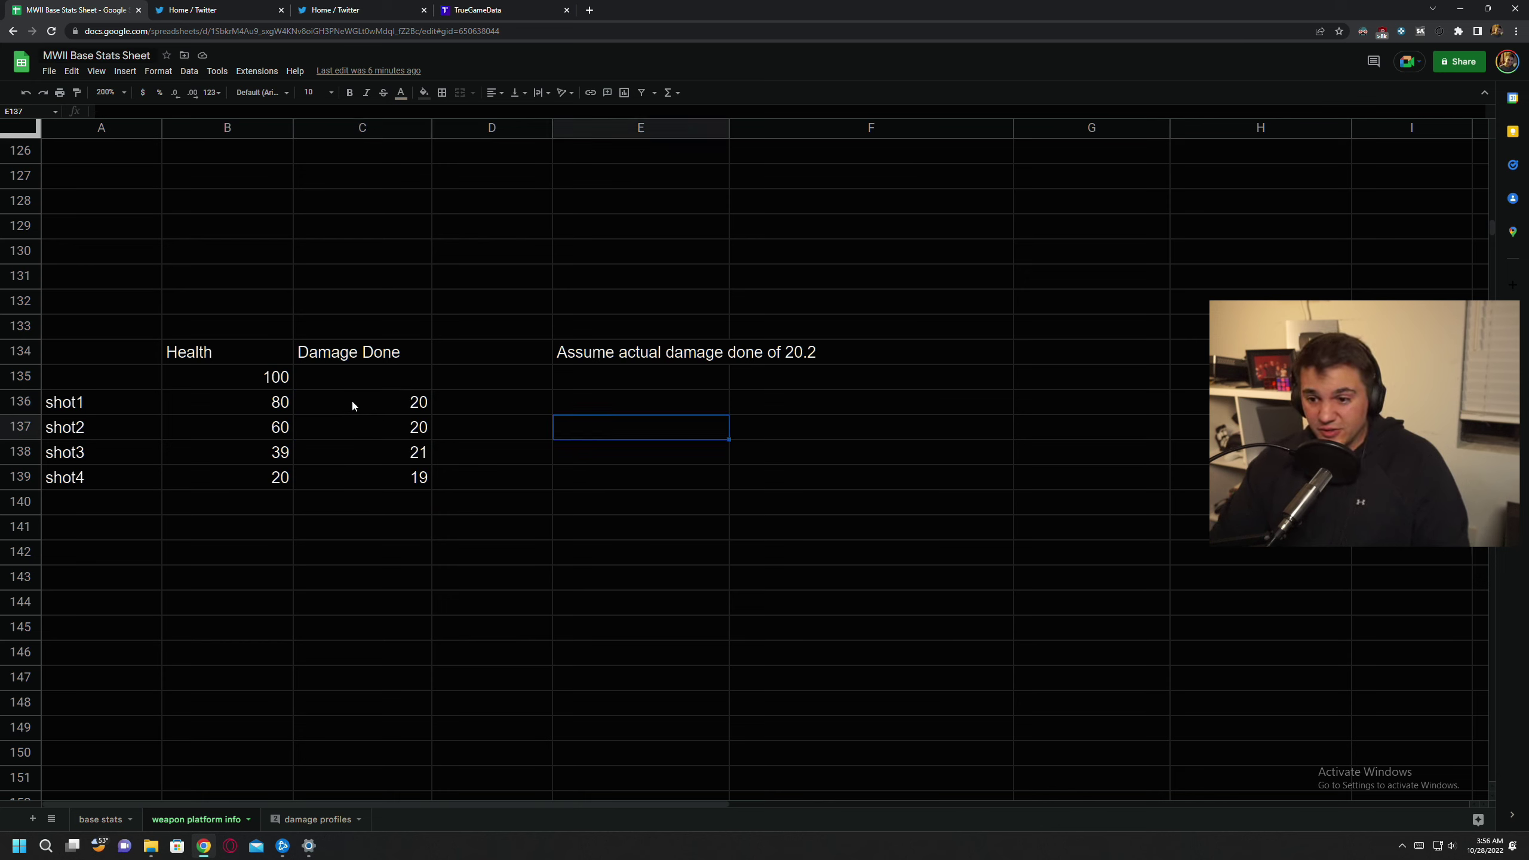
Step: Compare the Damage Done values of shot1, shot2 and shot3 in column C
left_click_drag(352, 403, 364, 429)
left_click(478, 446)
left_click(399, 405)
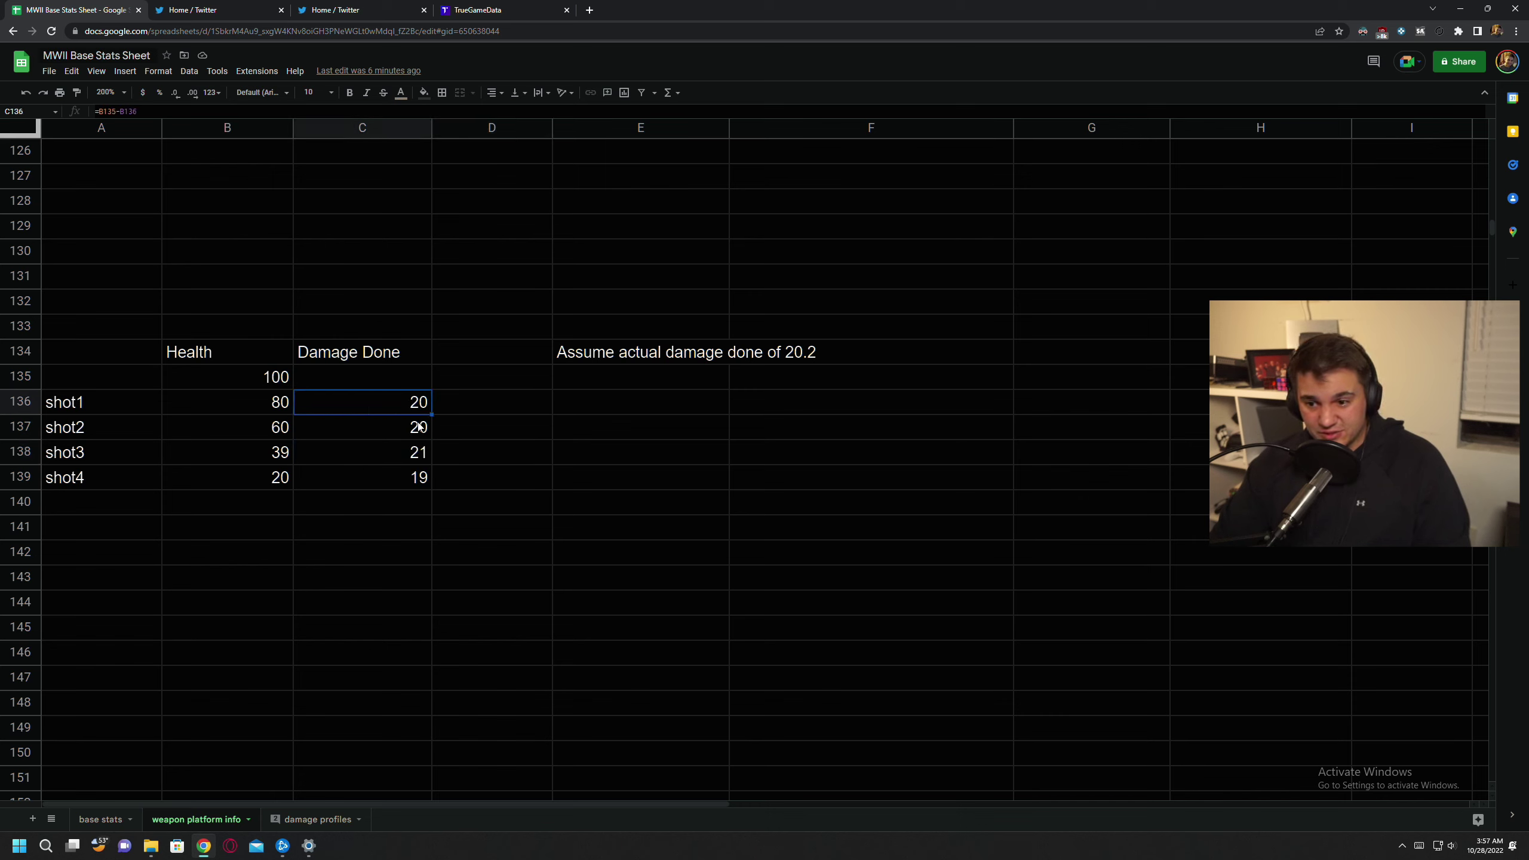
left_click(396, 422)
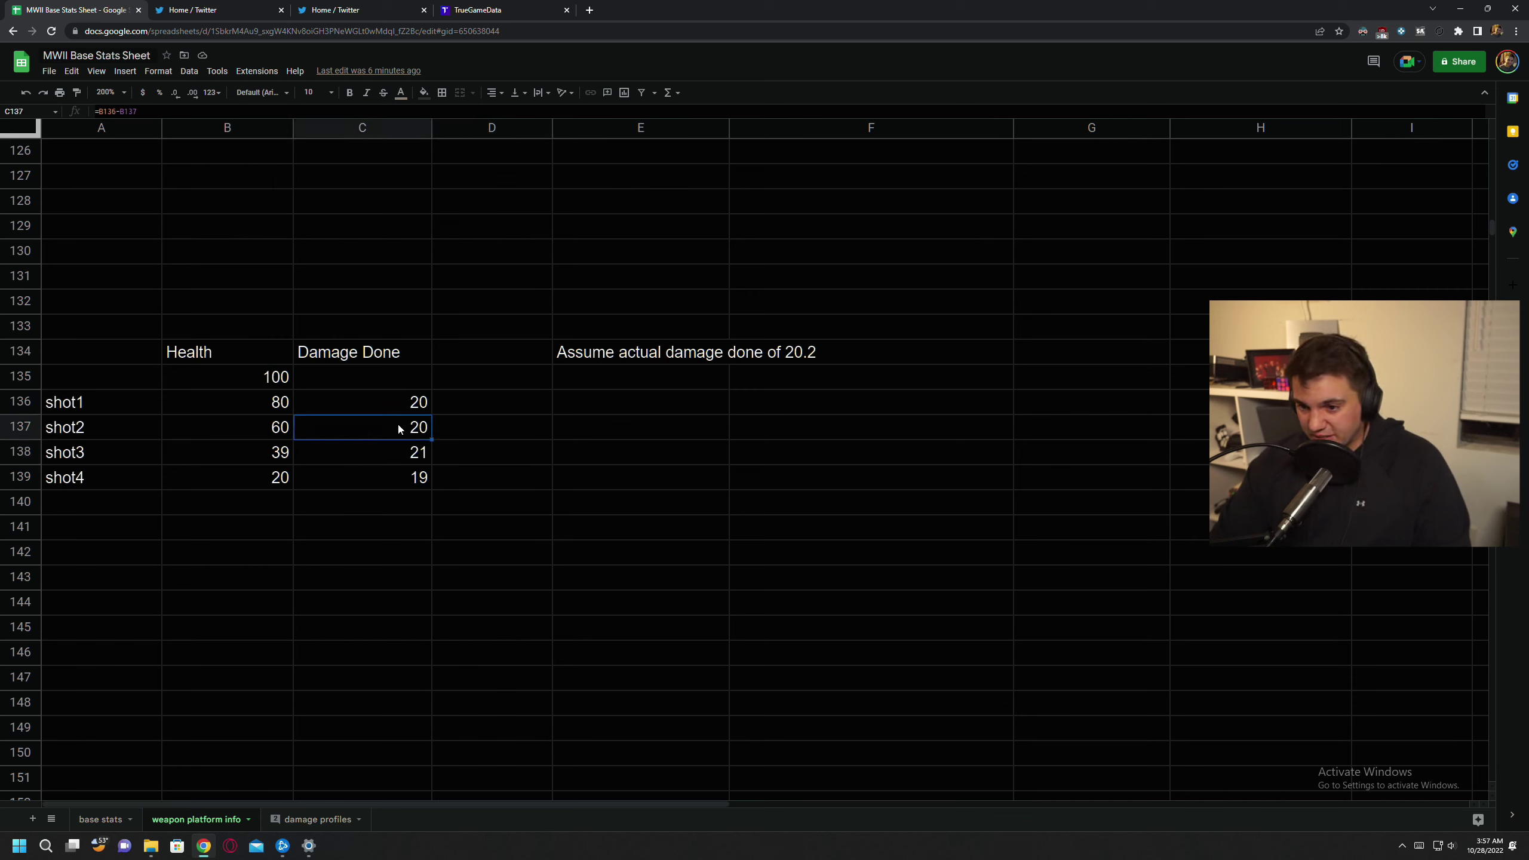
left_click(395, 457)
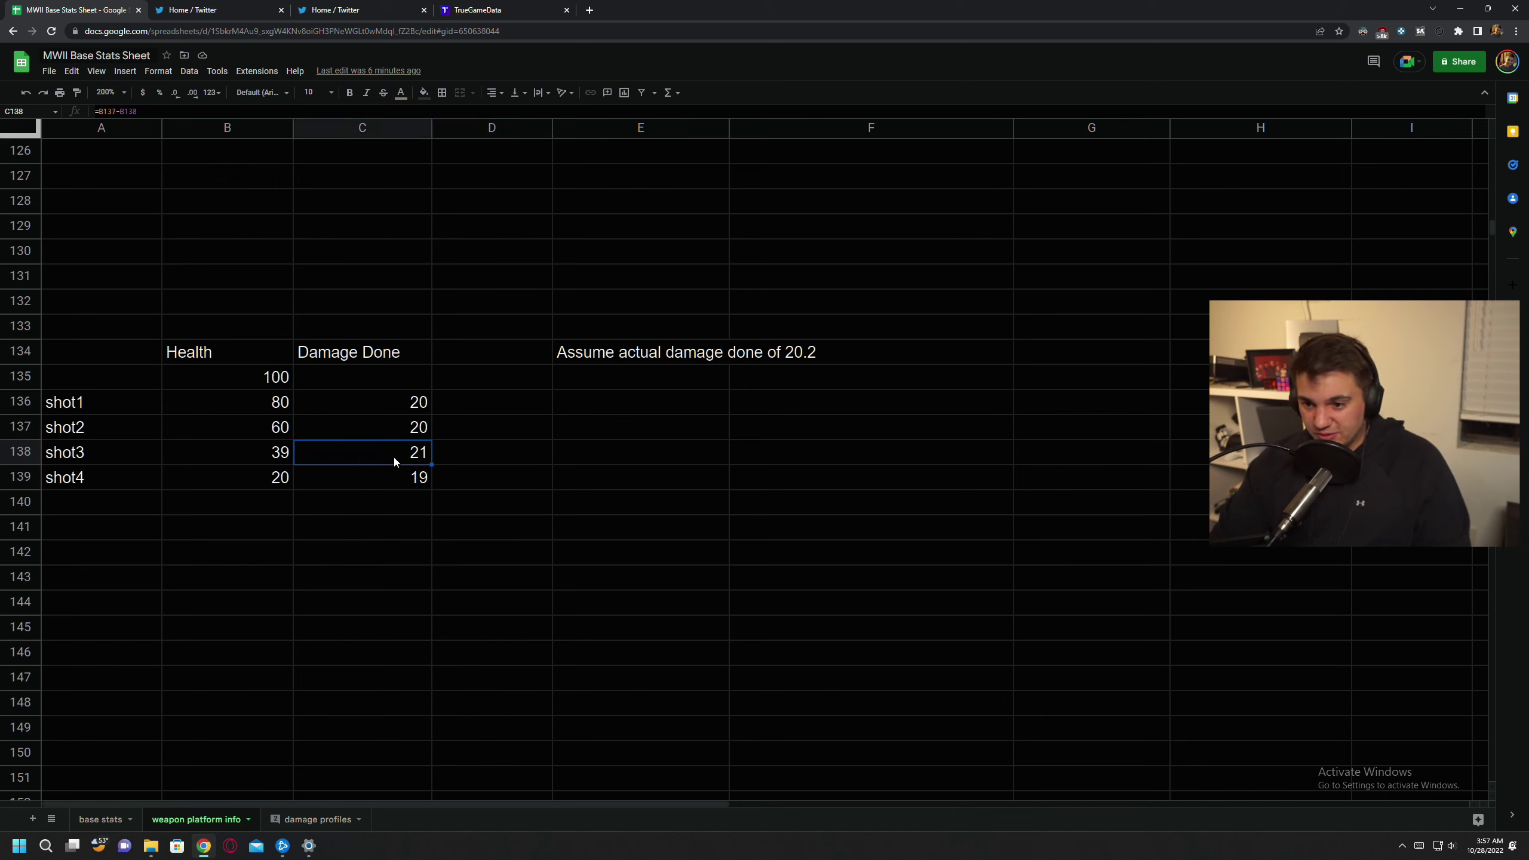
left_click(457, 433)
left_click(410, 414)
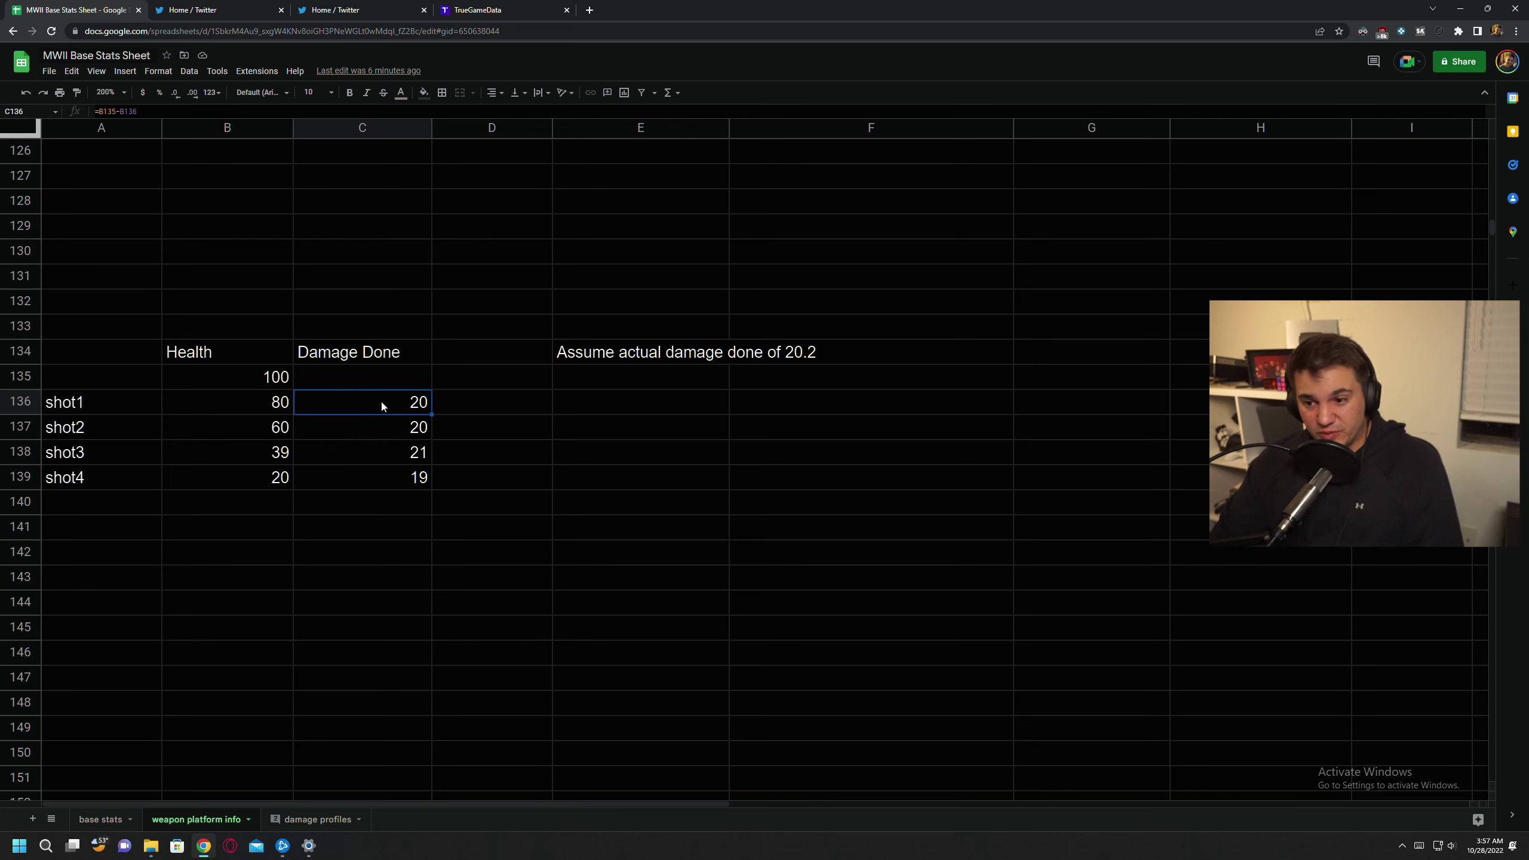
left_click(394, 420)
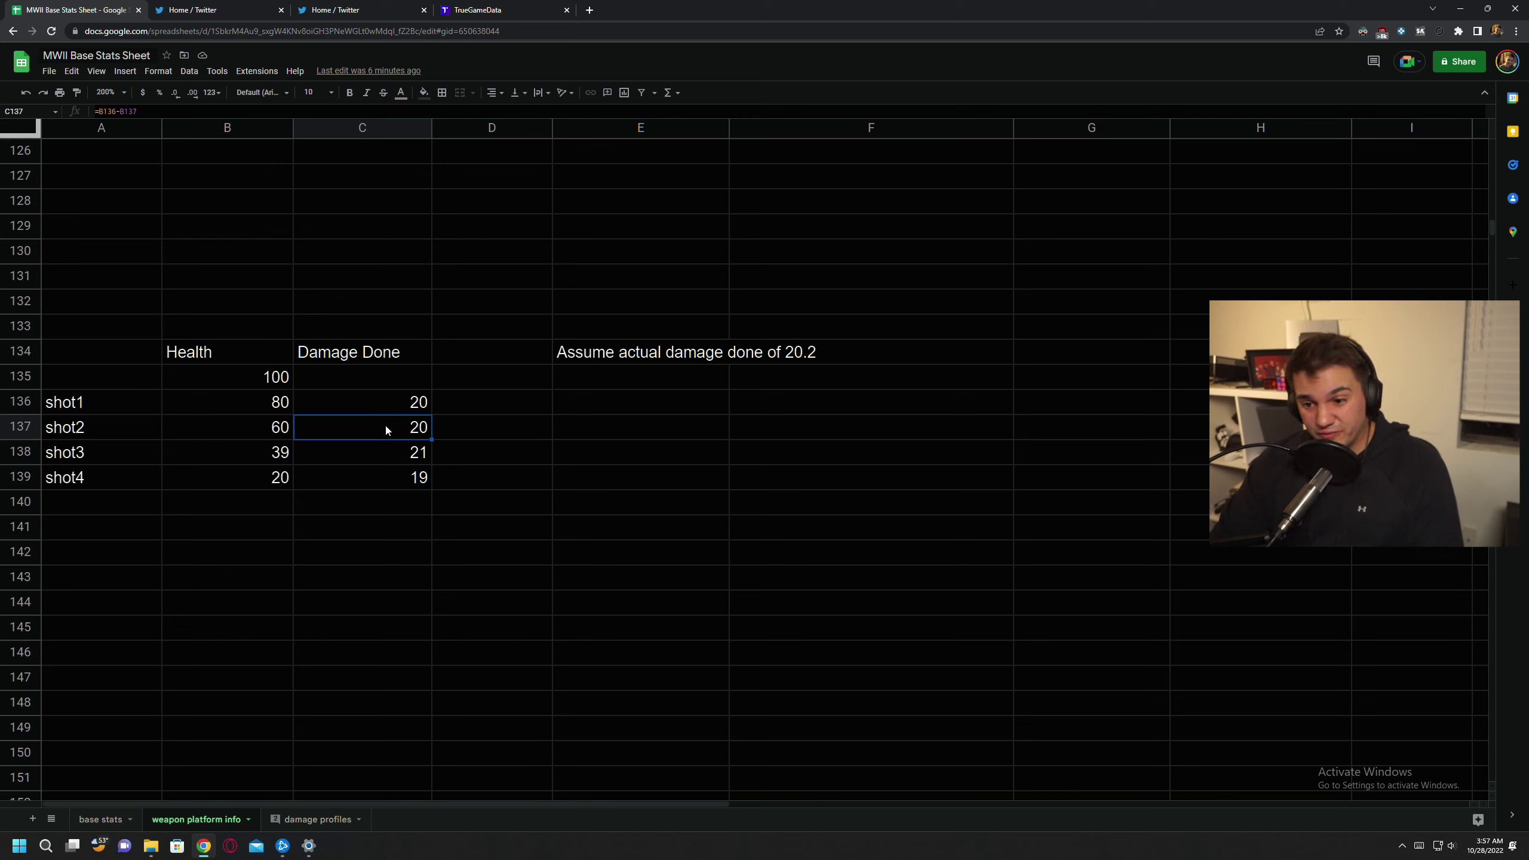
left_click(401, 454)
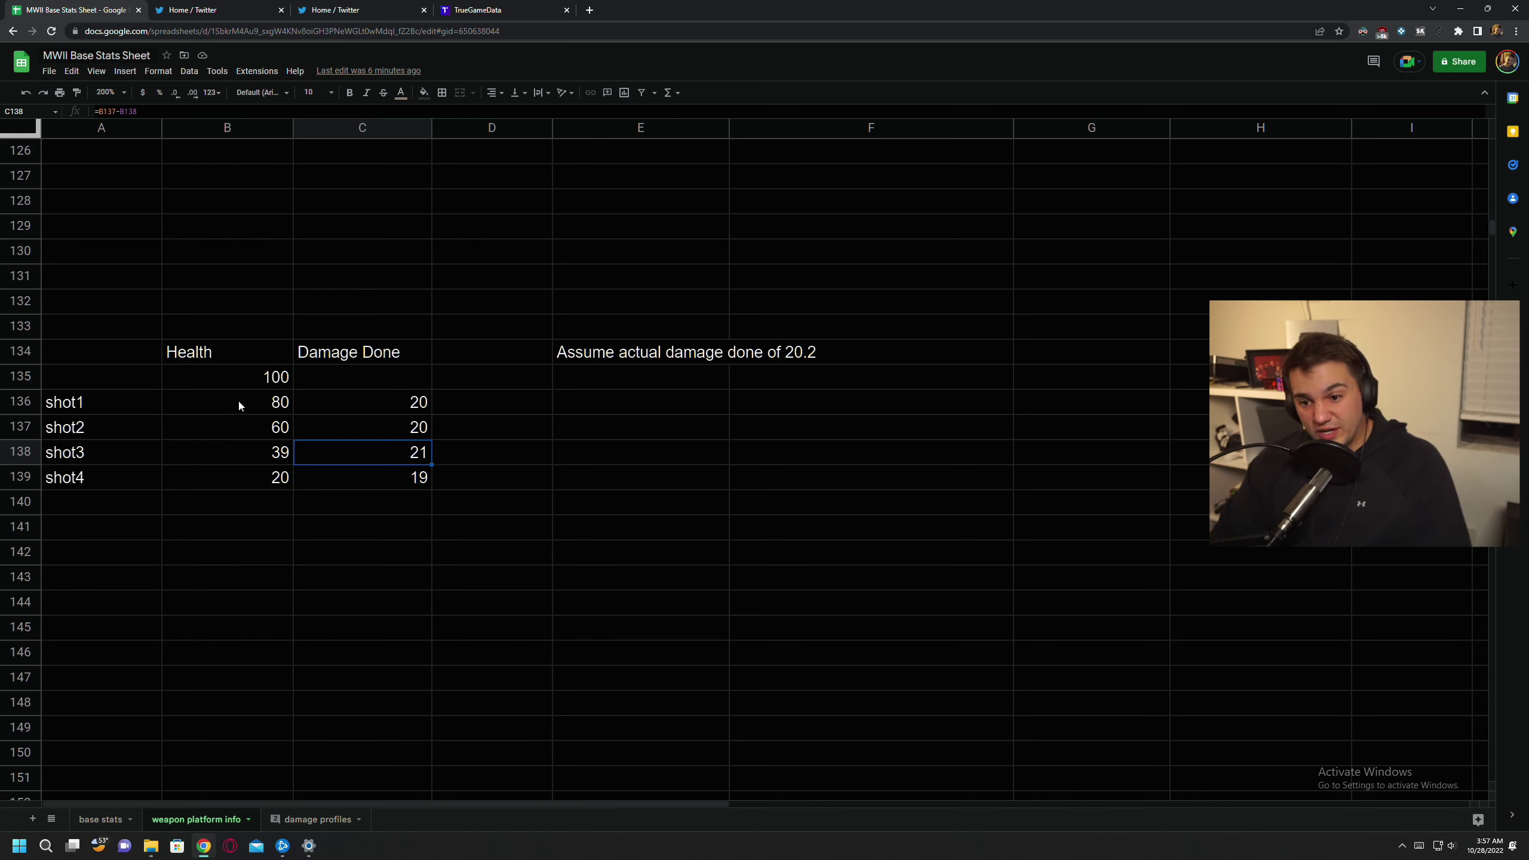
Step: Check shot3's Damage Done against the Health values in column B, from the starting value through shot3
left_click(261, 431)
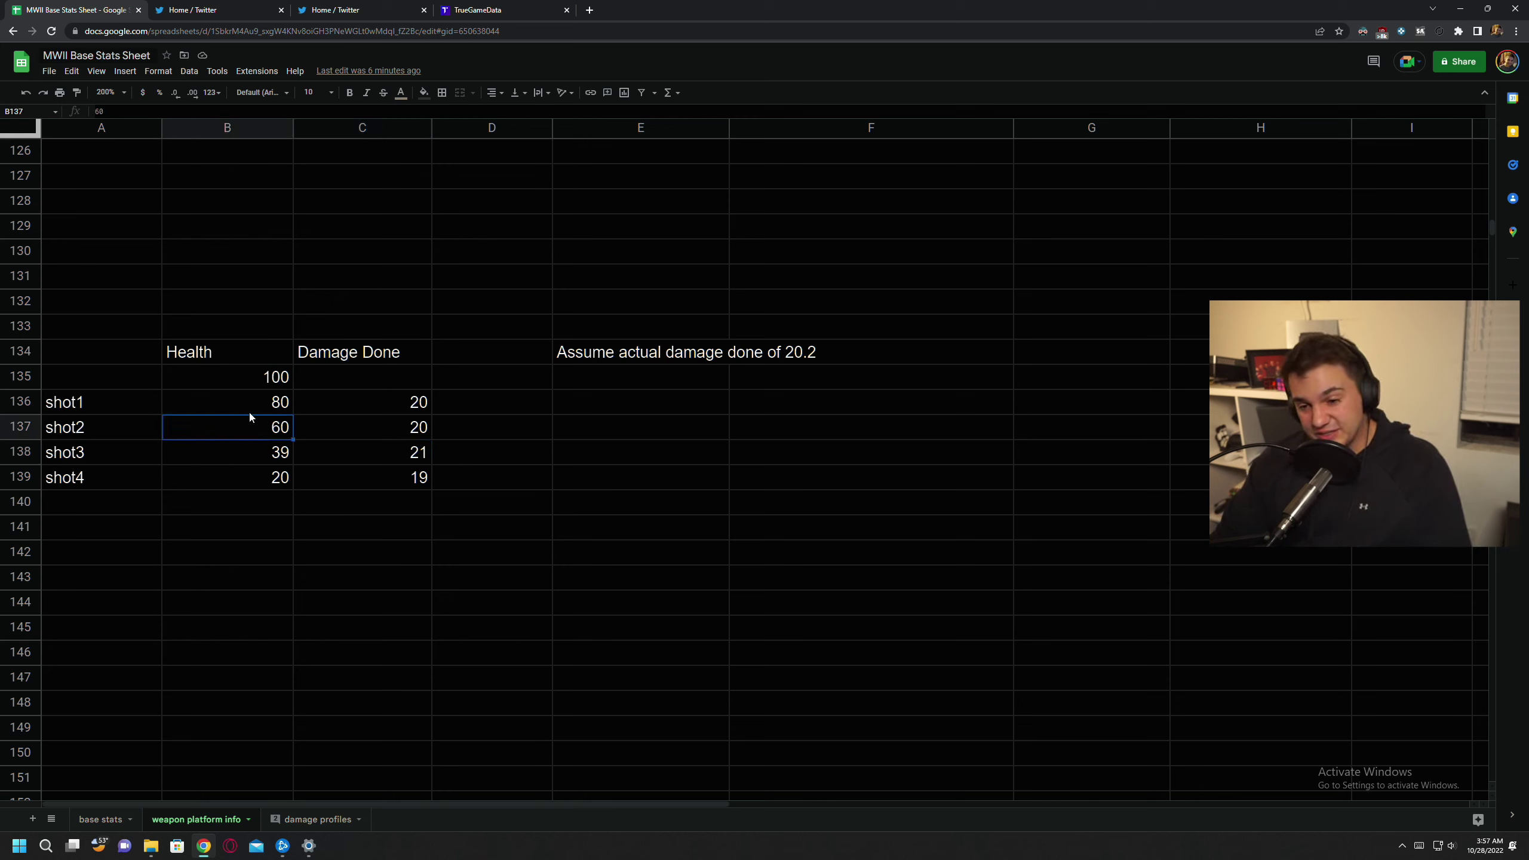
left_click(256, 400)
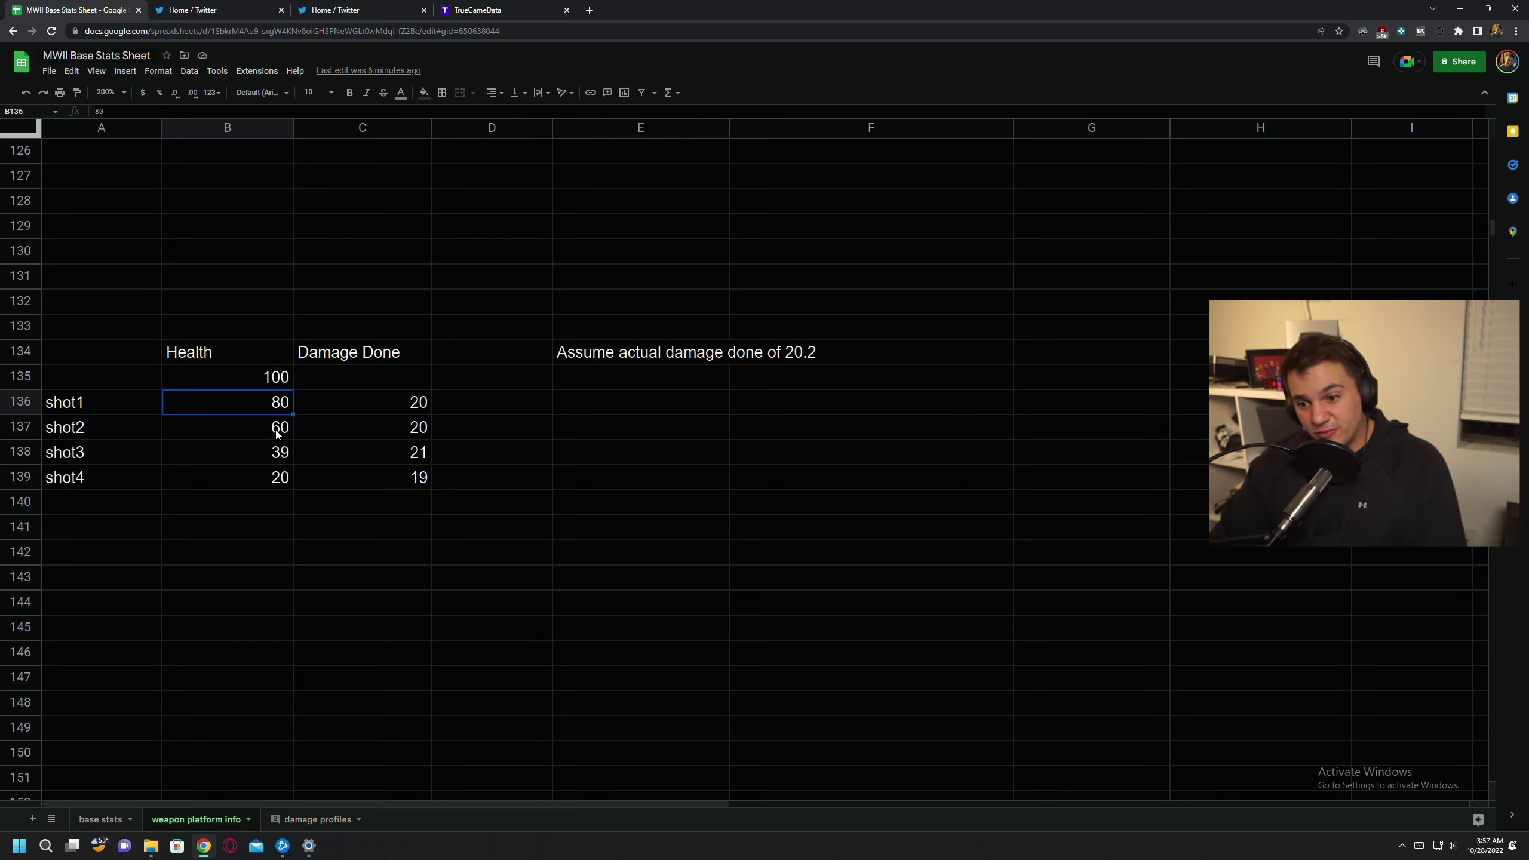
left_click(369, 458)
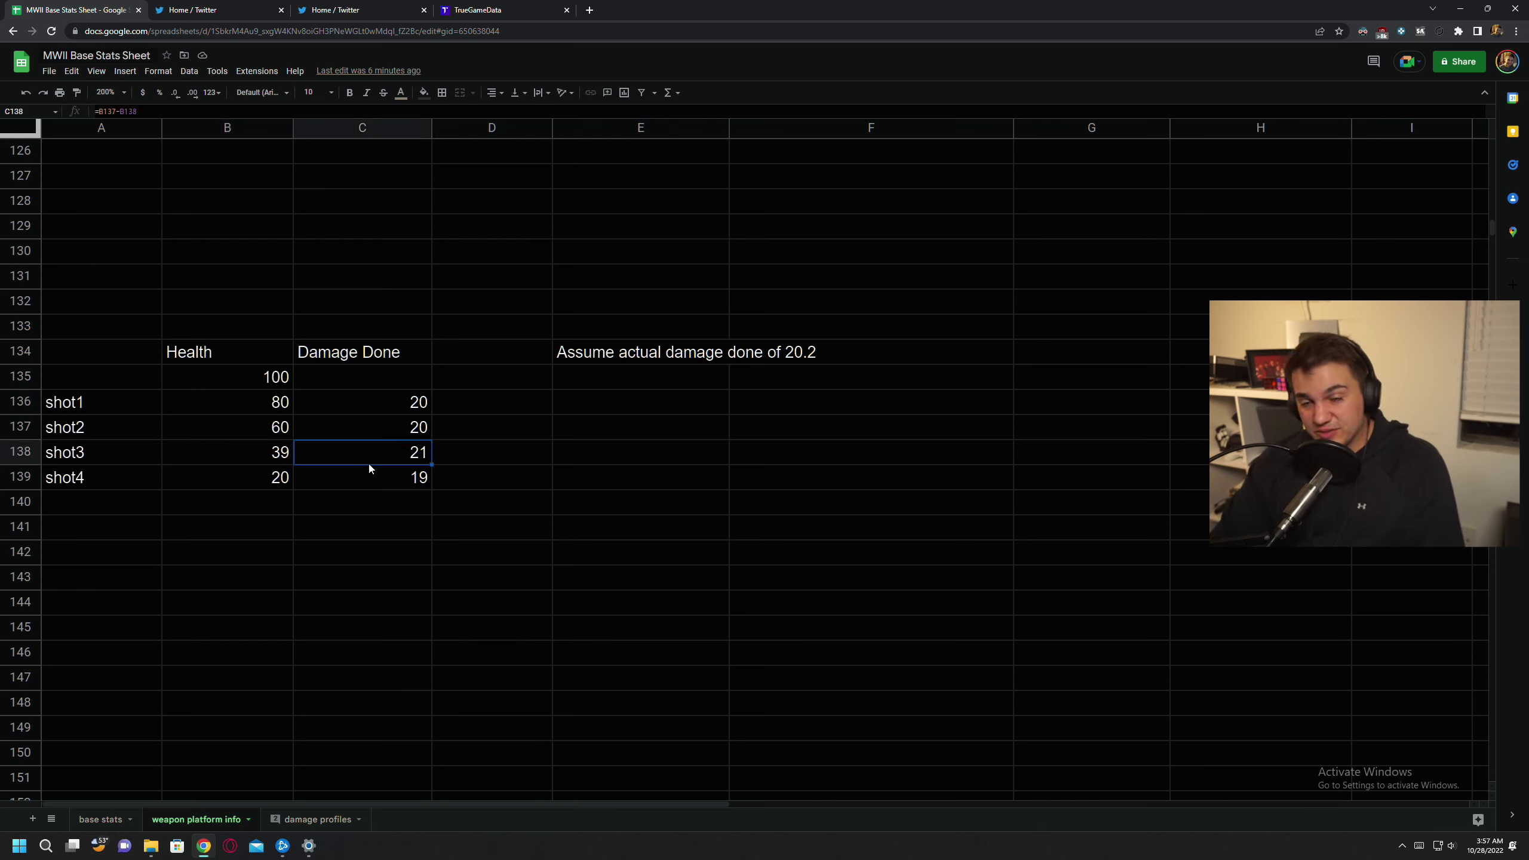
left_click(263, 381)
left_click(275, 458)
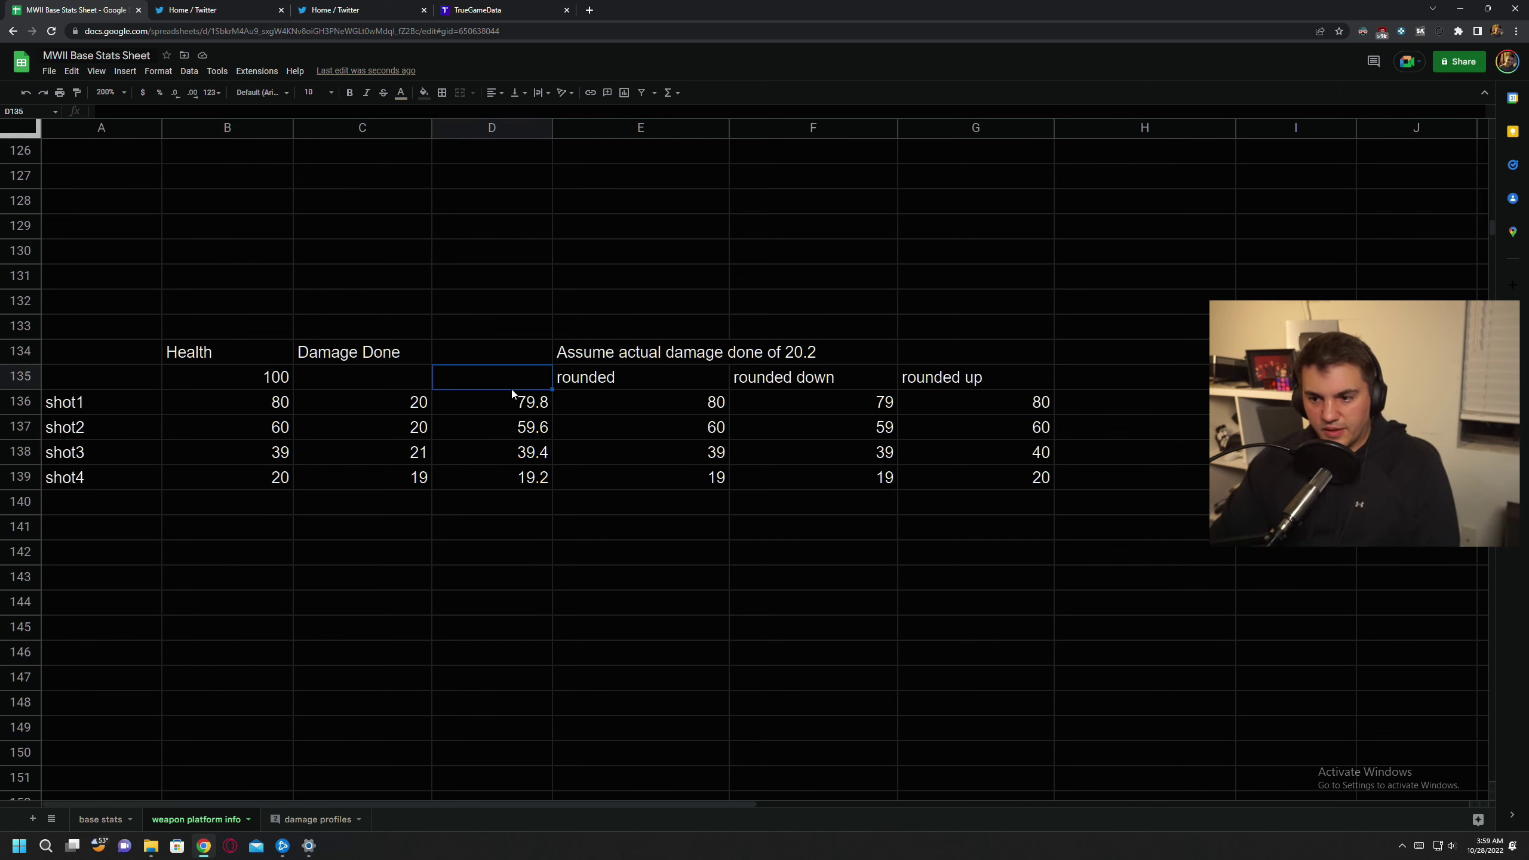
Step: Examine the unrounded remaining health values for the four shots in column D, including shot1's subtraction formula
left_click(508, 405)
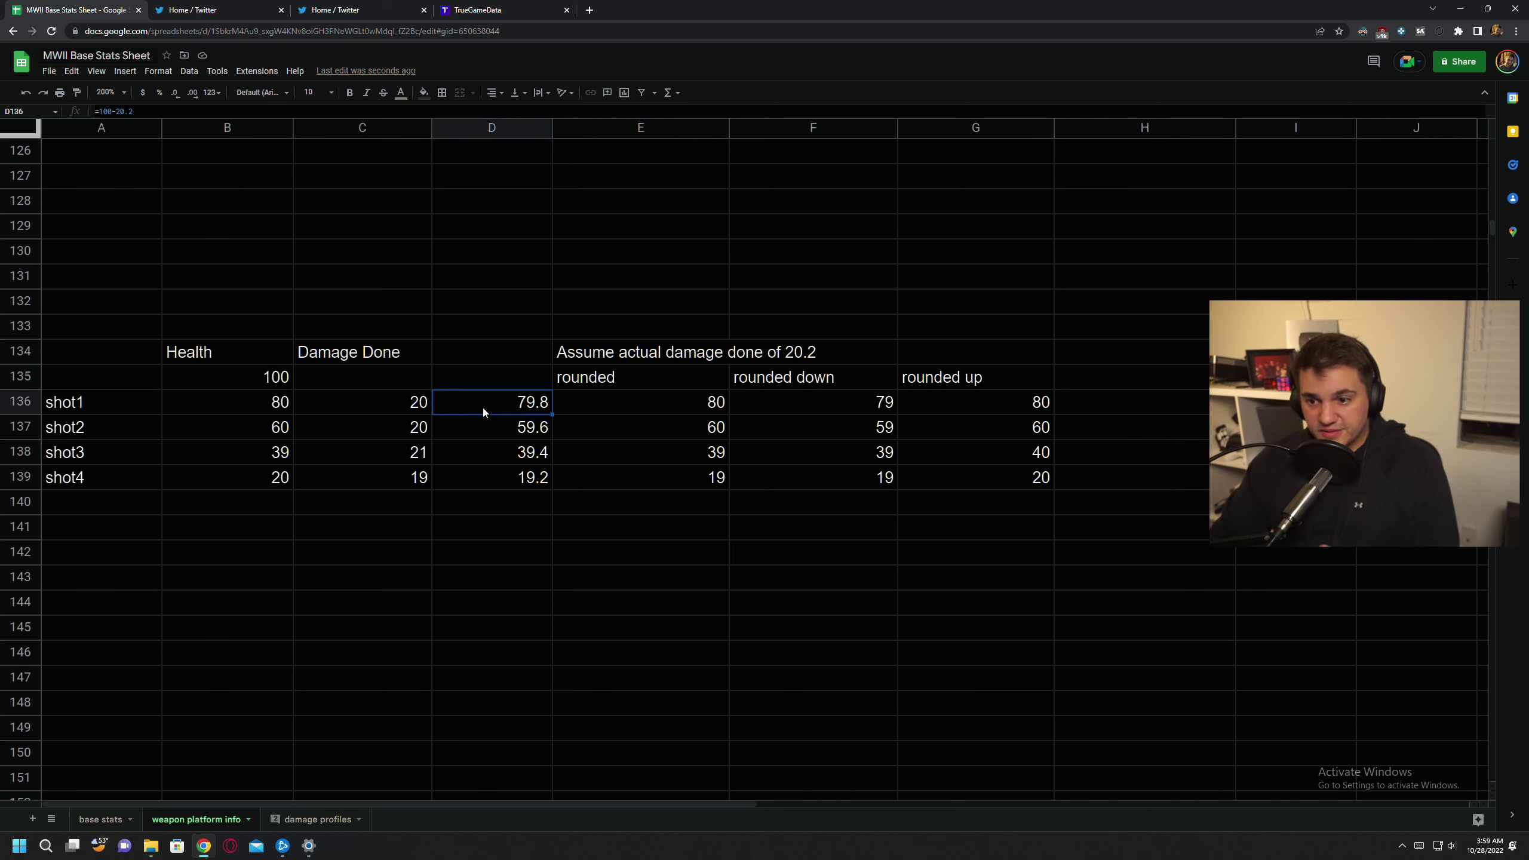
left_click(500, 504)
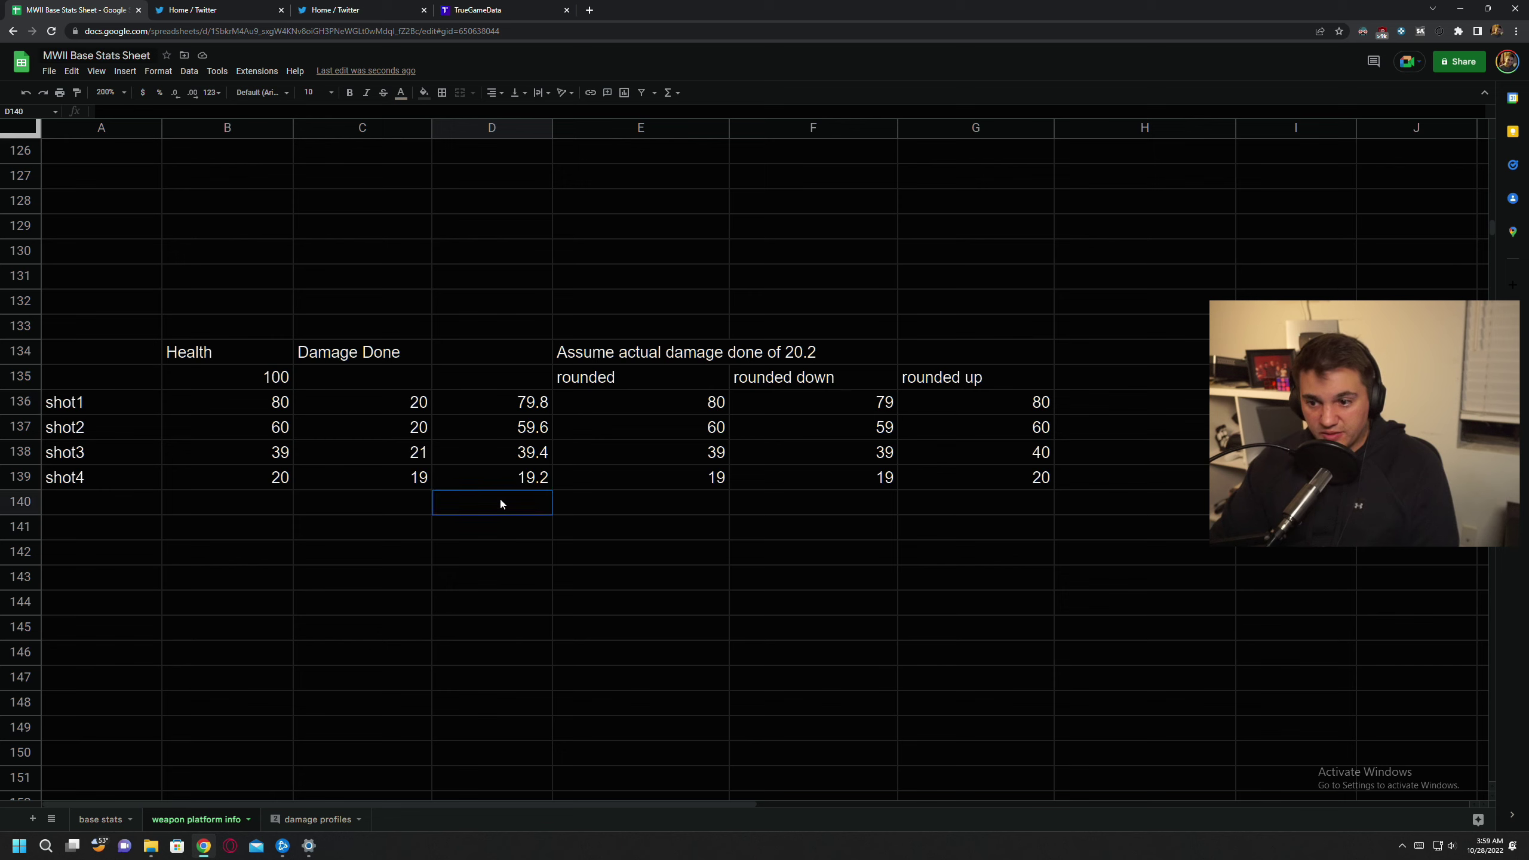
left_click(490, 400)
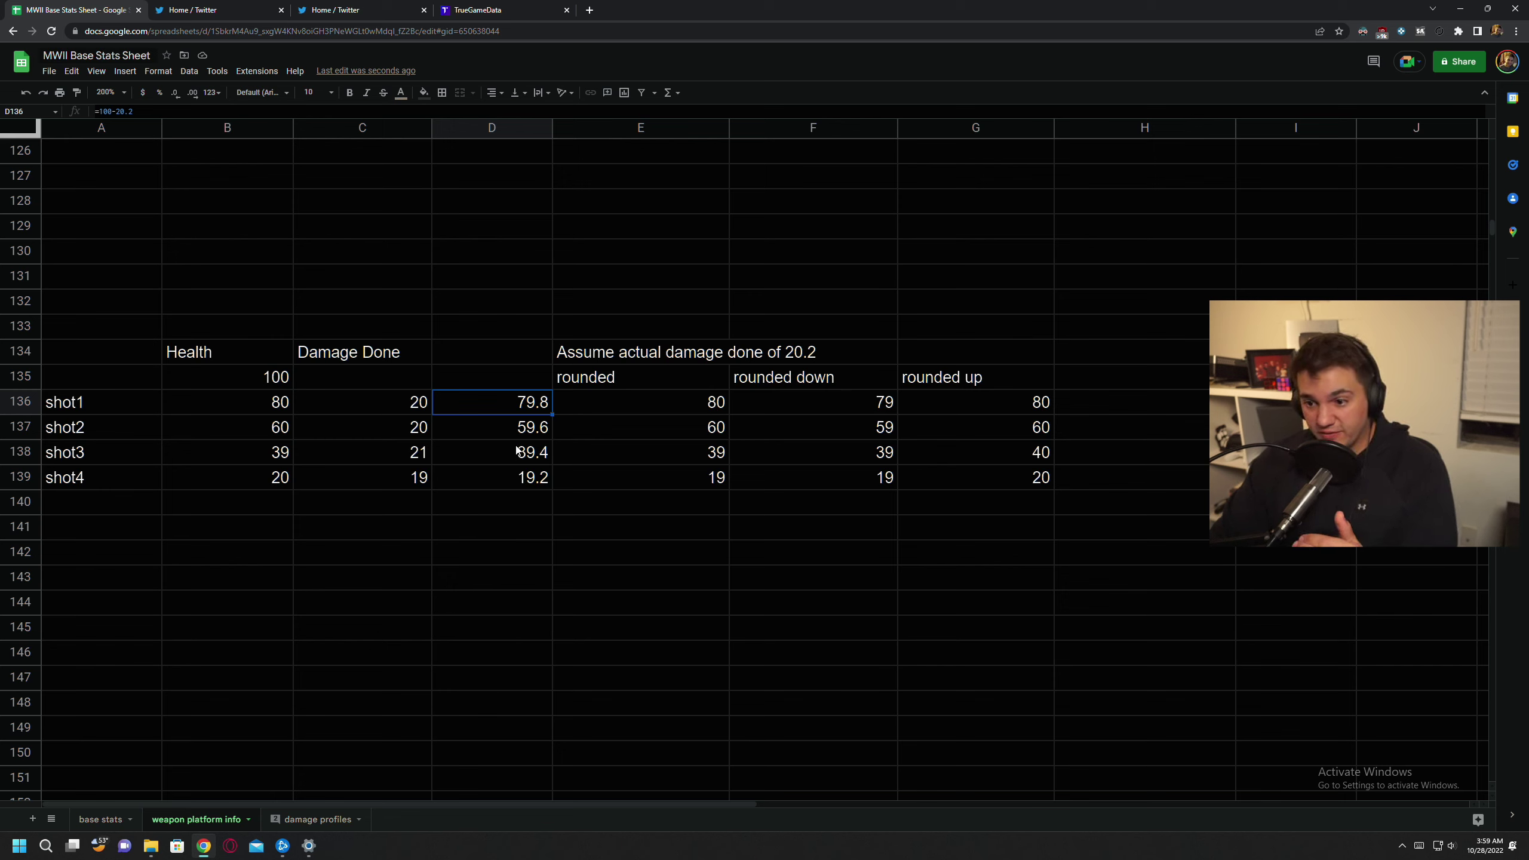
left_click_drag(525, 455, 523, 469)
Step: Compare the rounded, rounded down and rounded up health columns in E135:G139
left_click(597, 385)
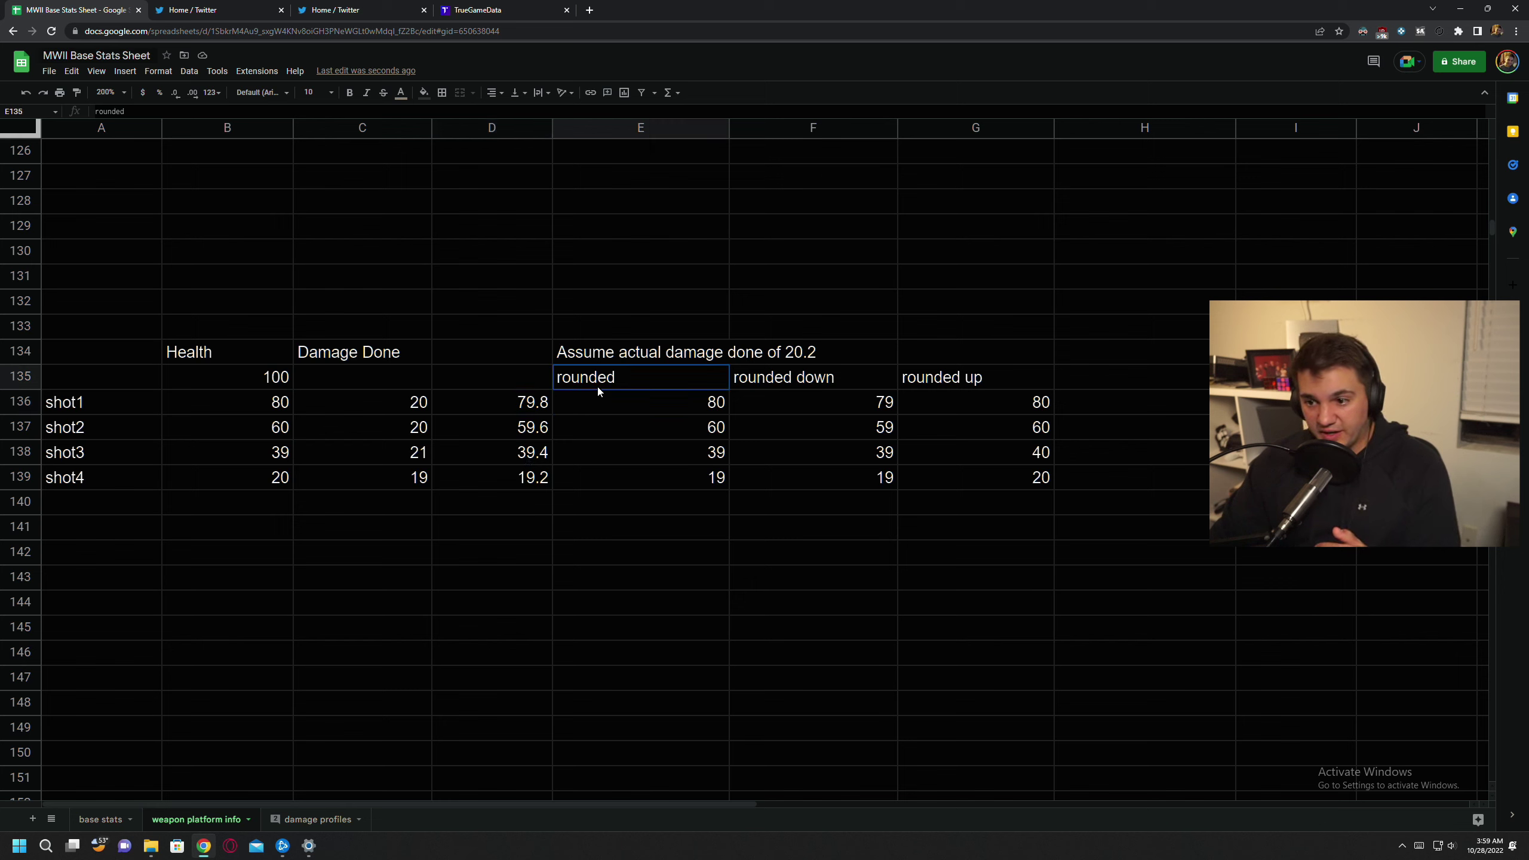
left_click_drag(598, 389, 602, 479)
left_click_drag(801, 379, 832, 488)
left_click_drag(967, 382, 977, 493)
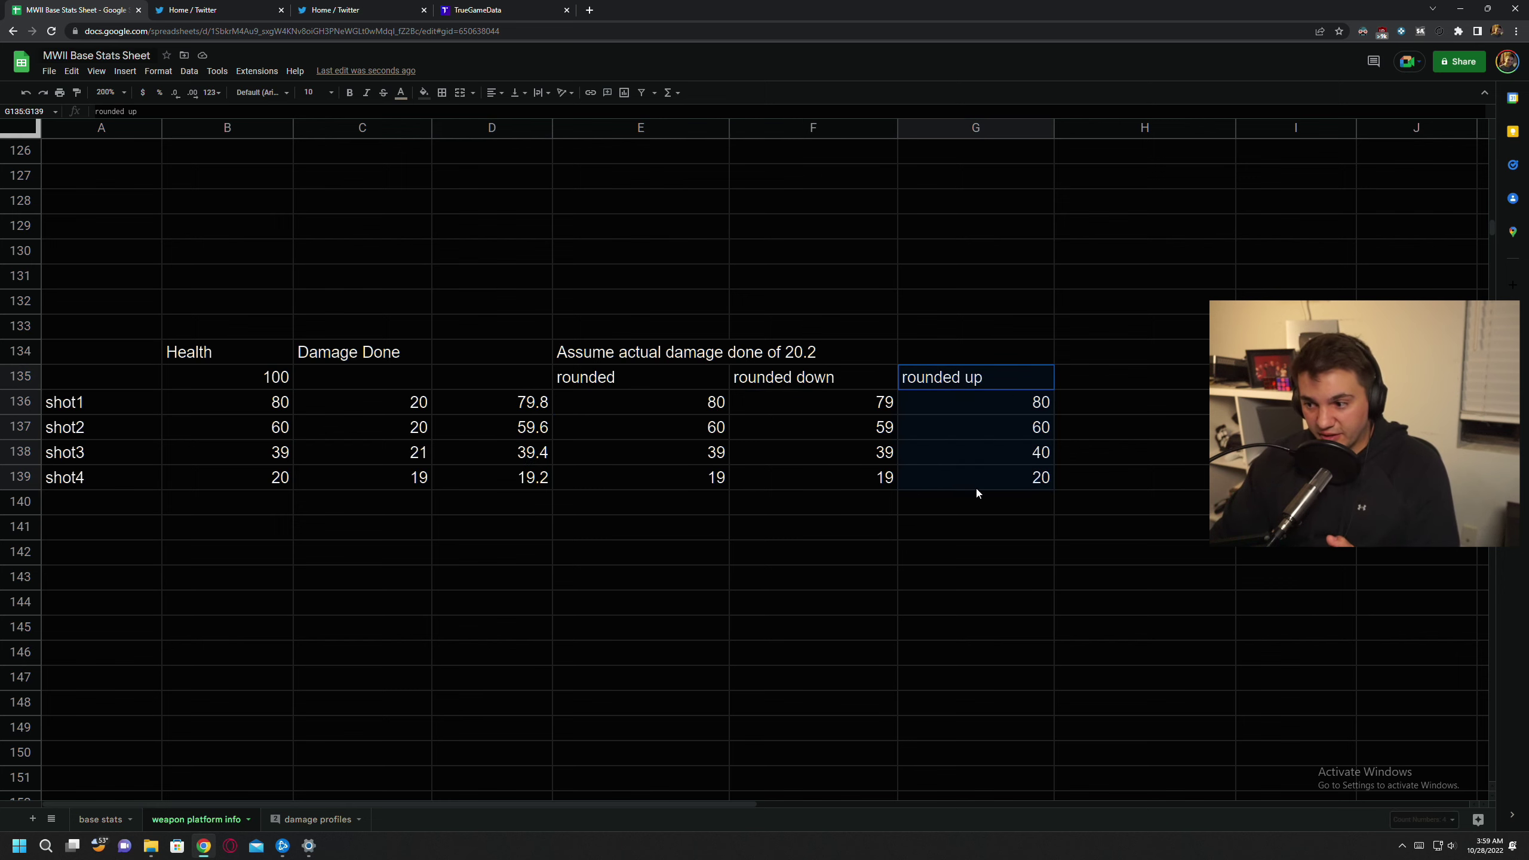
left_click(924, 553)
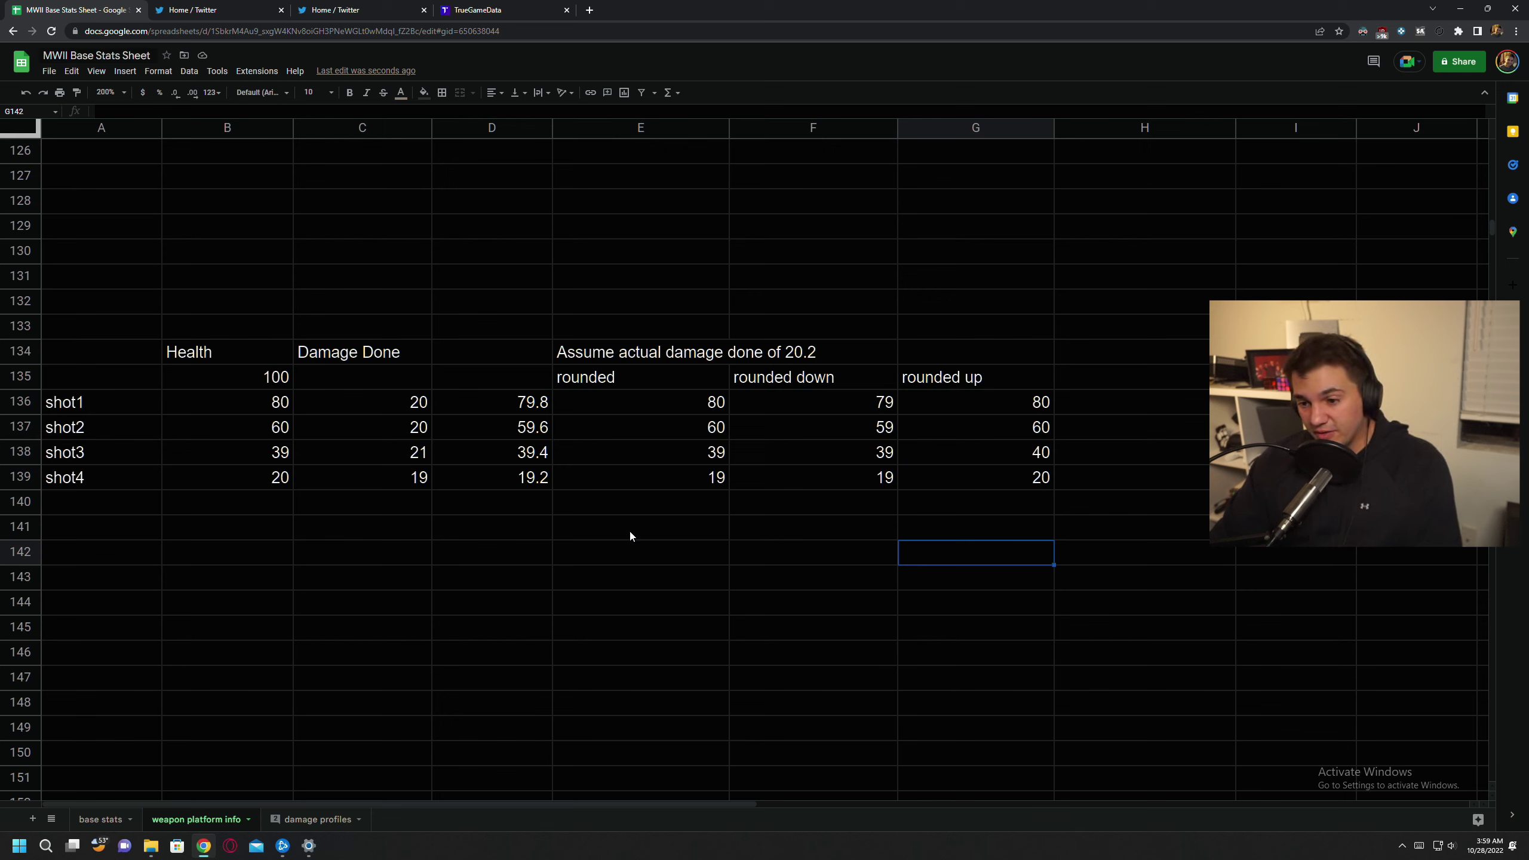
Step: Compare shot3's Health value in column B with the rounded results in E136:E139
left_click(582, 527)
left_click(536, 530)
left_click(280, 452)
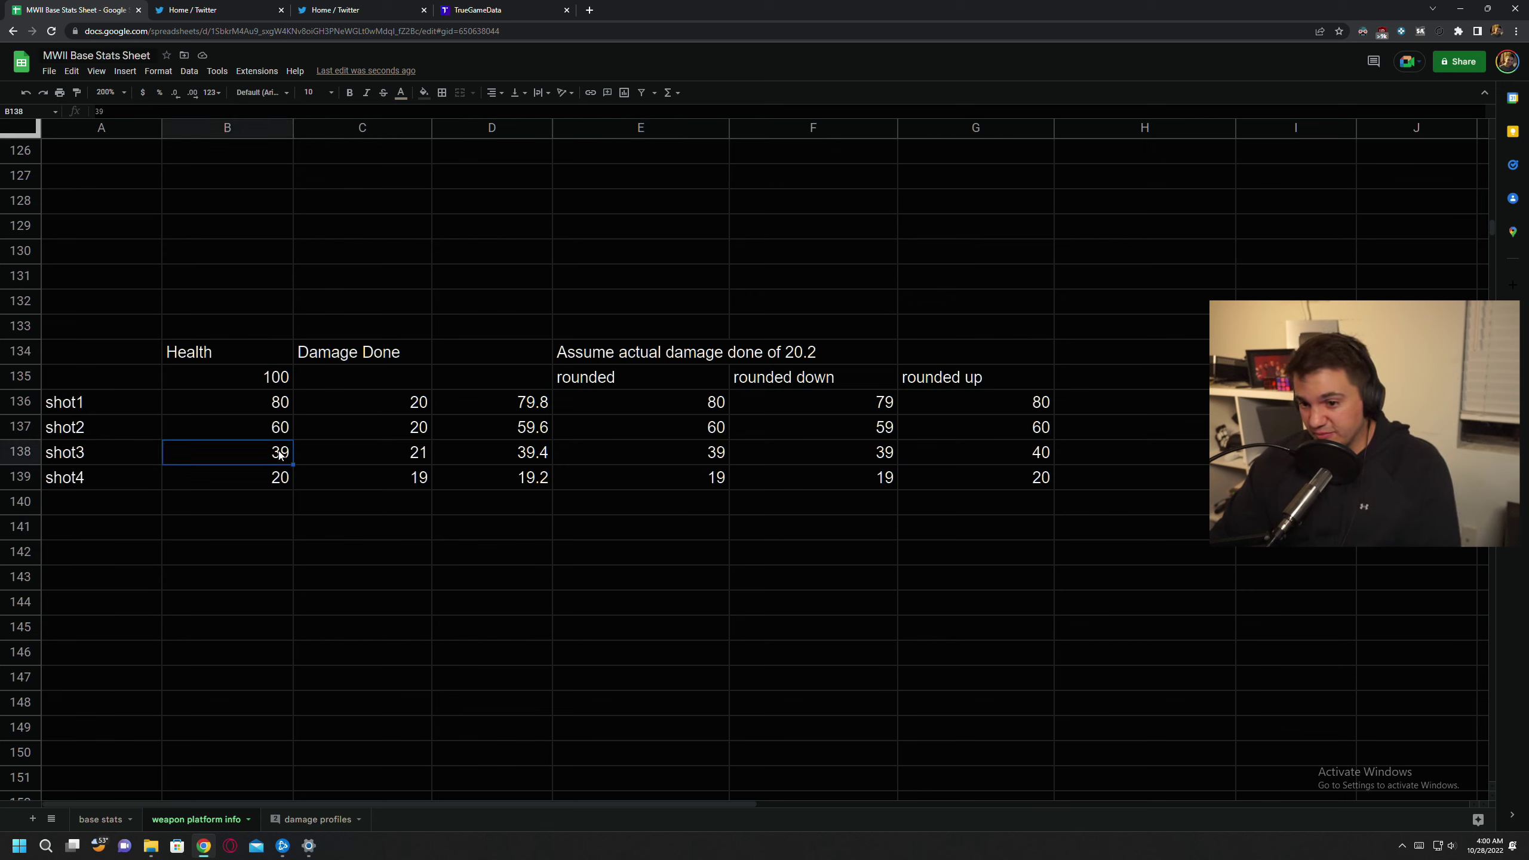
left_click(458, 513)
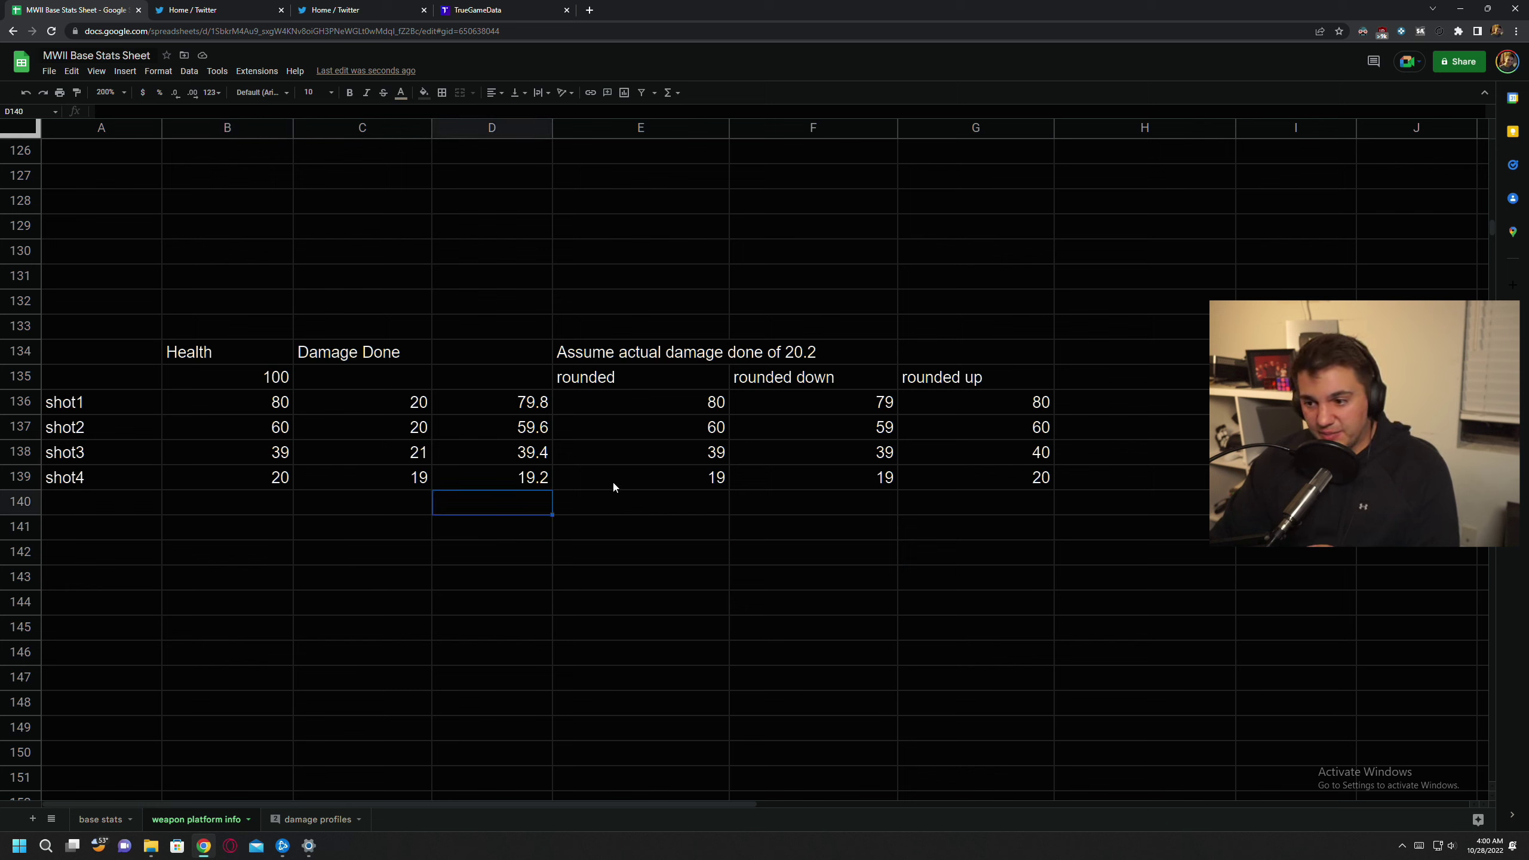
left_click_drag(652, 399, 665, 479)
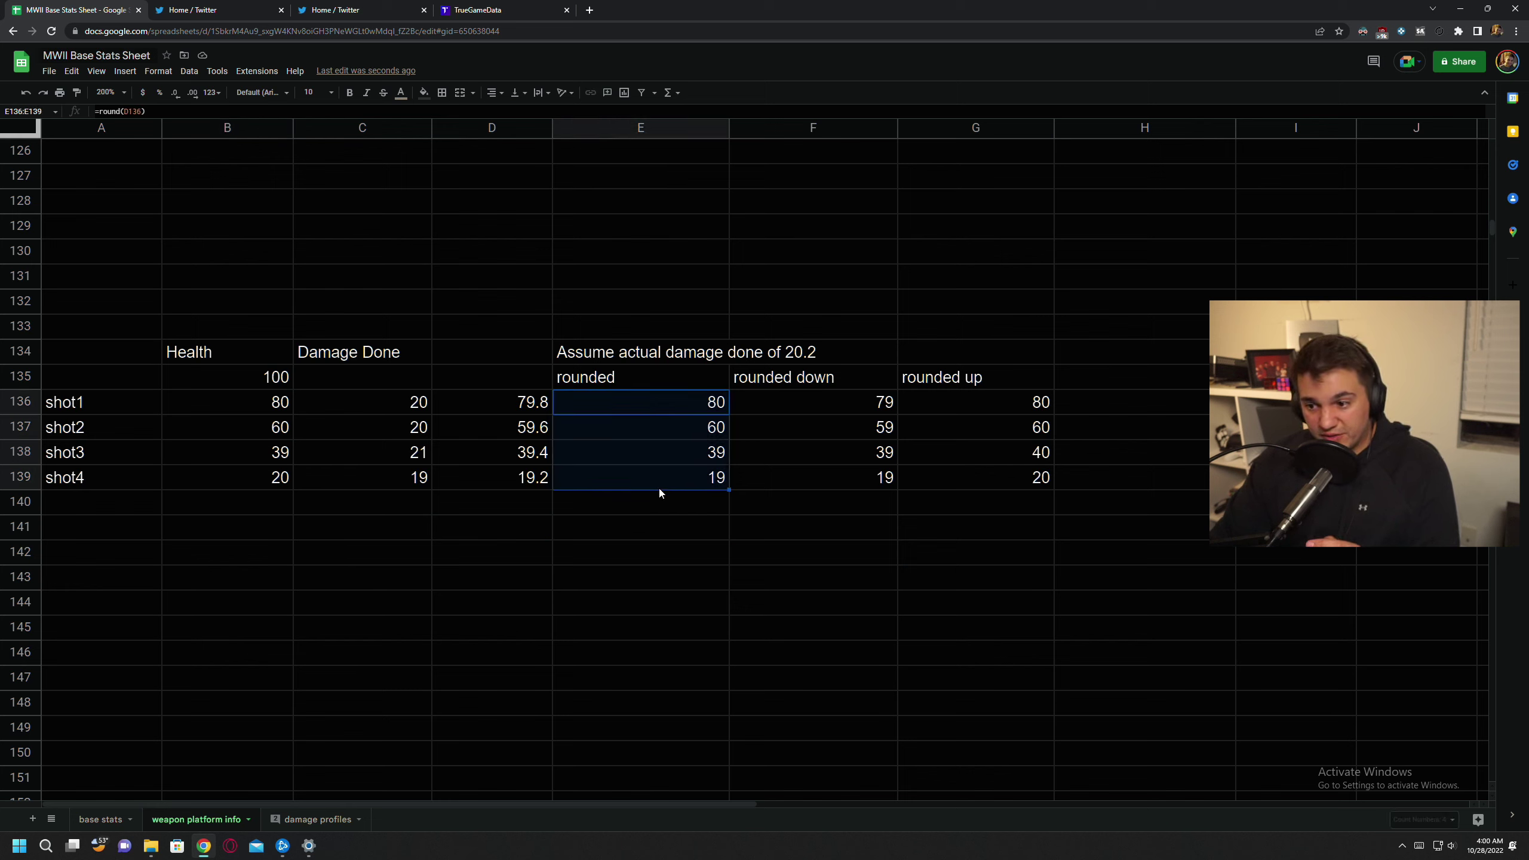
left_click(568, 534)
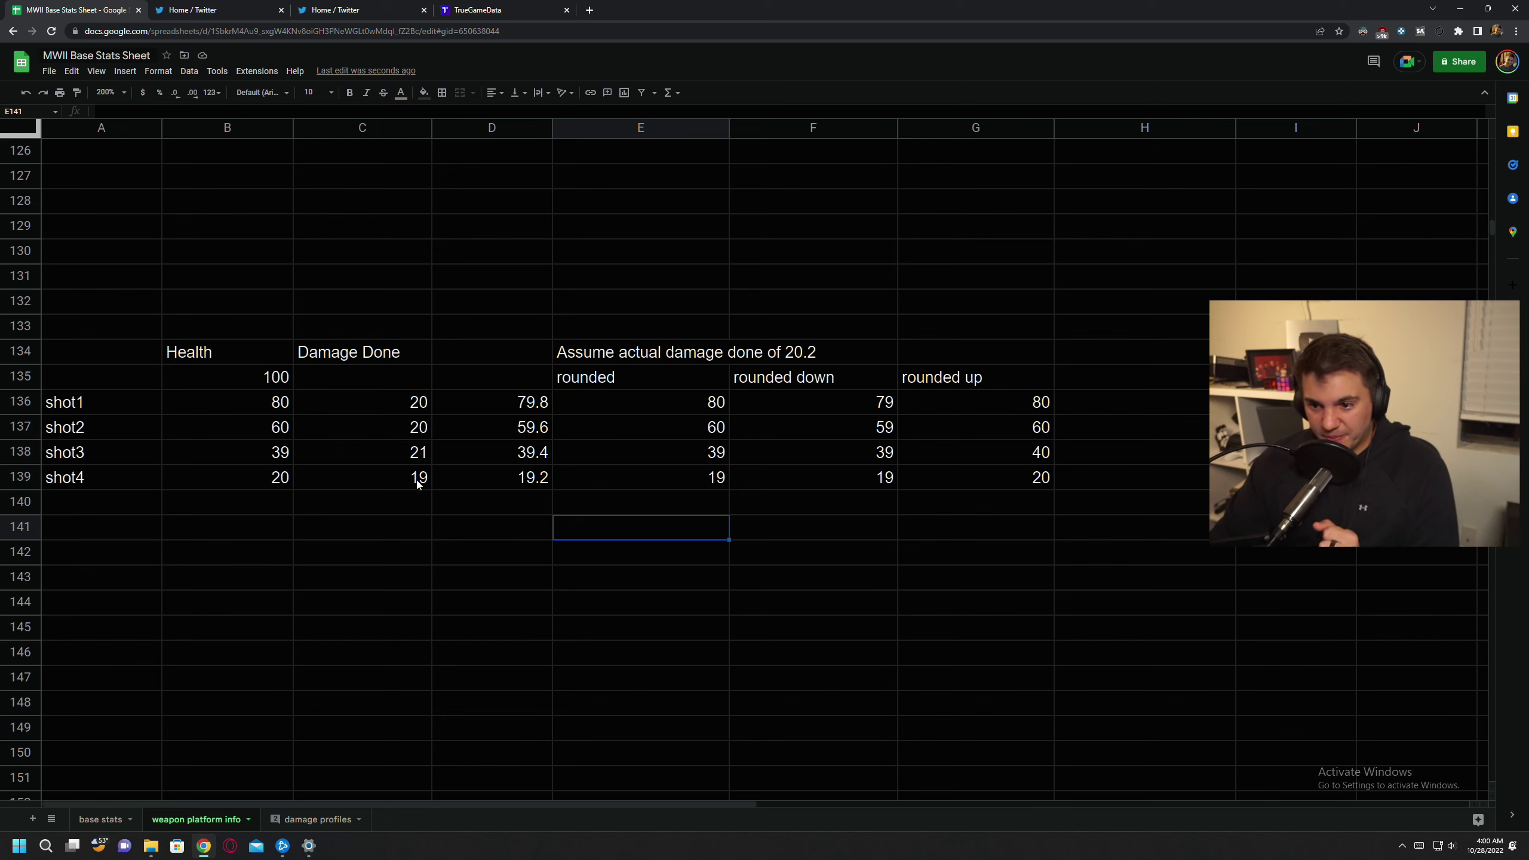
Step: Go through the Damage Done cells C136 to C139 shot by shot against the rounded columns
left_click(397, 402)
left_click(397, 427)
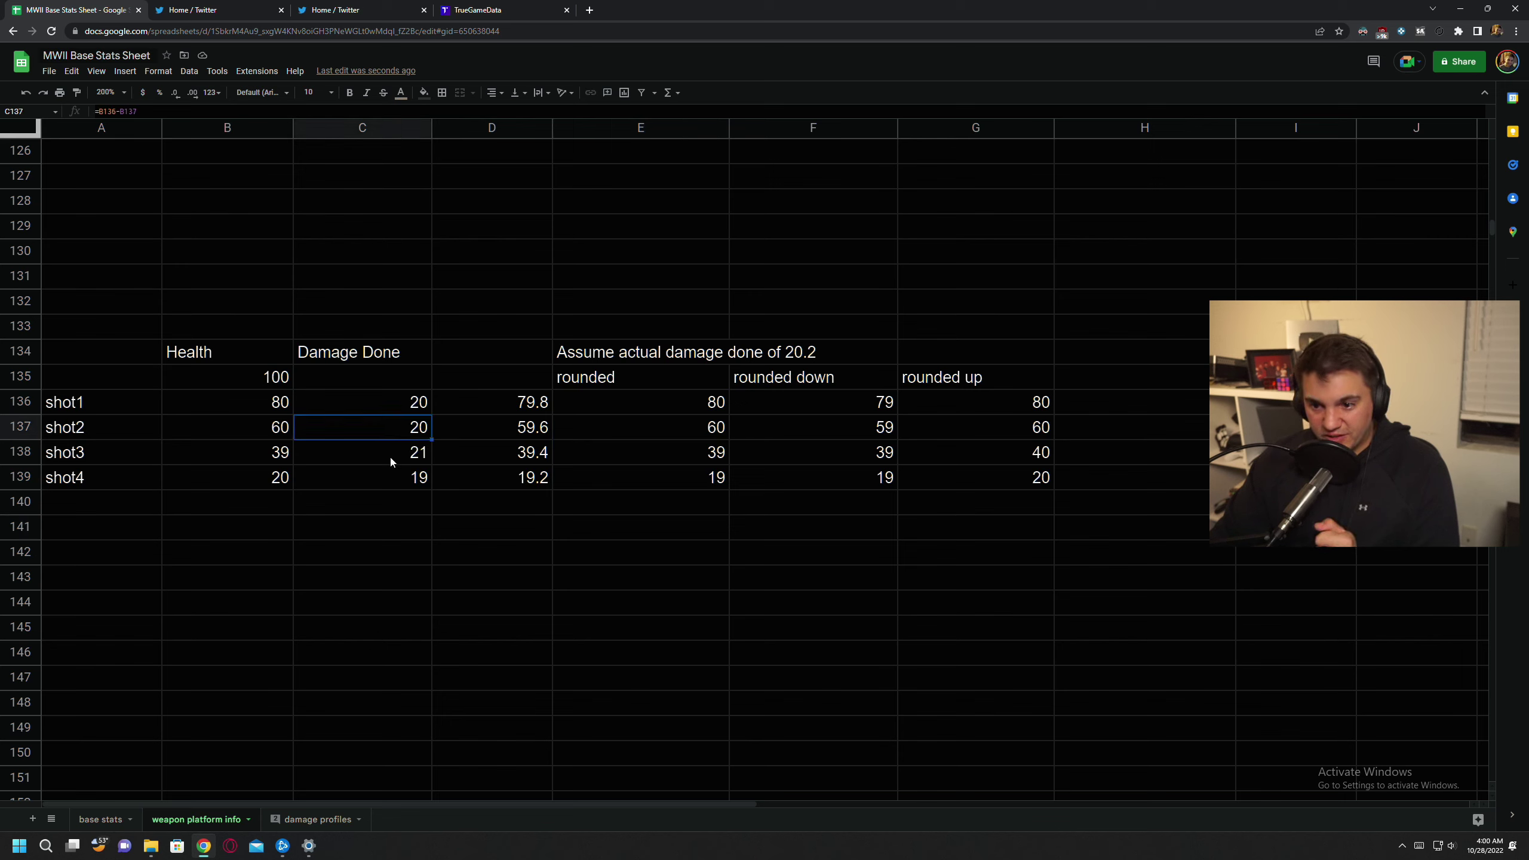
left_click(390, 454)
left_click(399, 480)
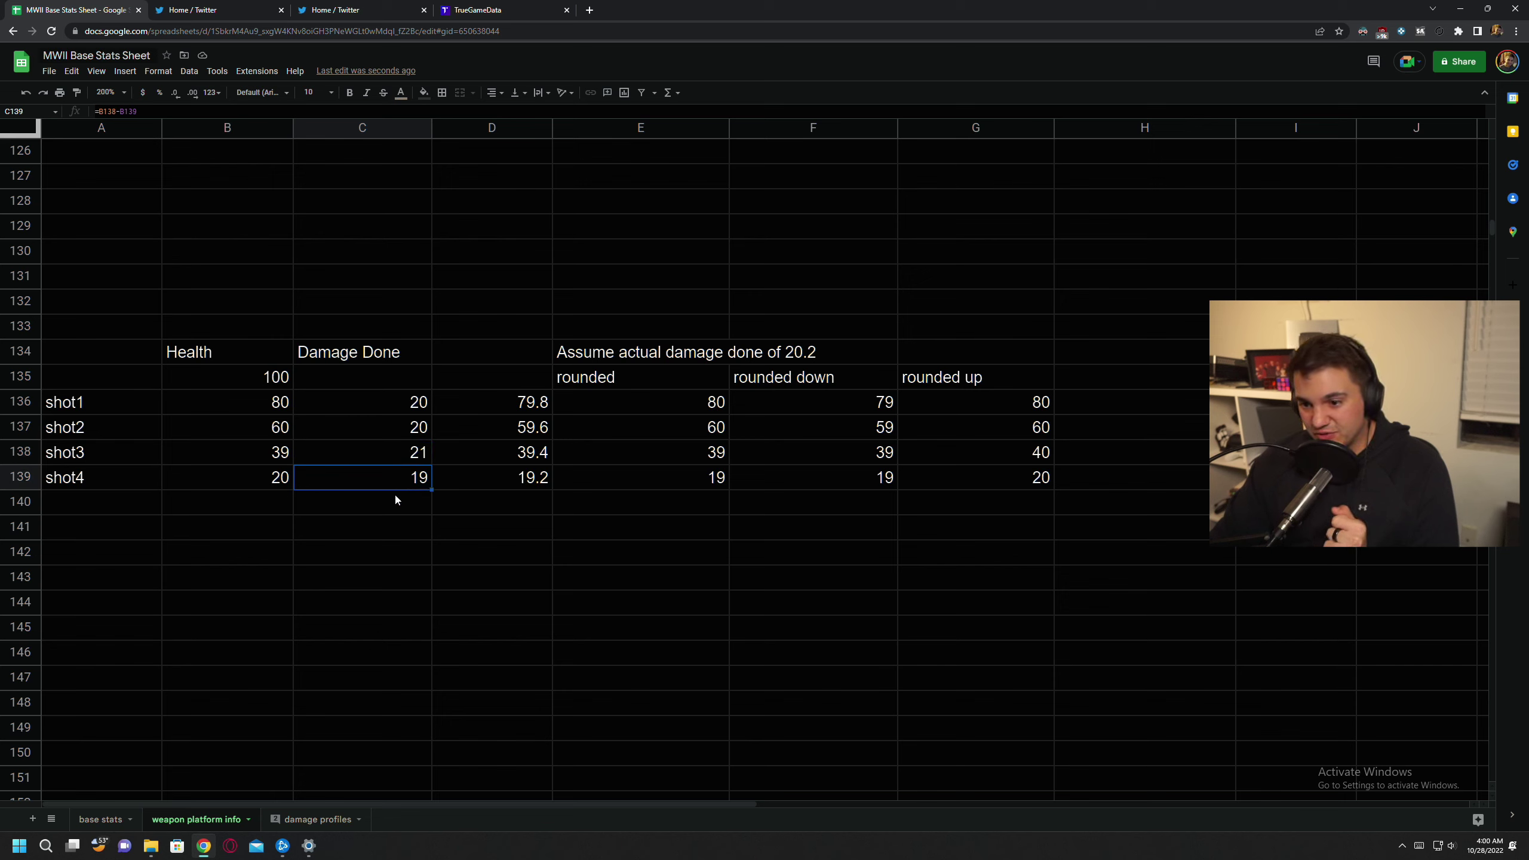
Step: Compare shot4's rounded value in column E with its Health value in column B
left_click(687, 473)
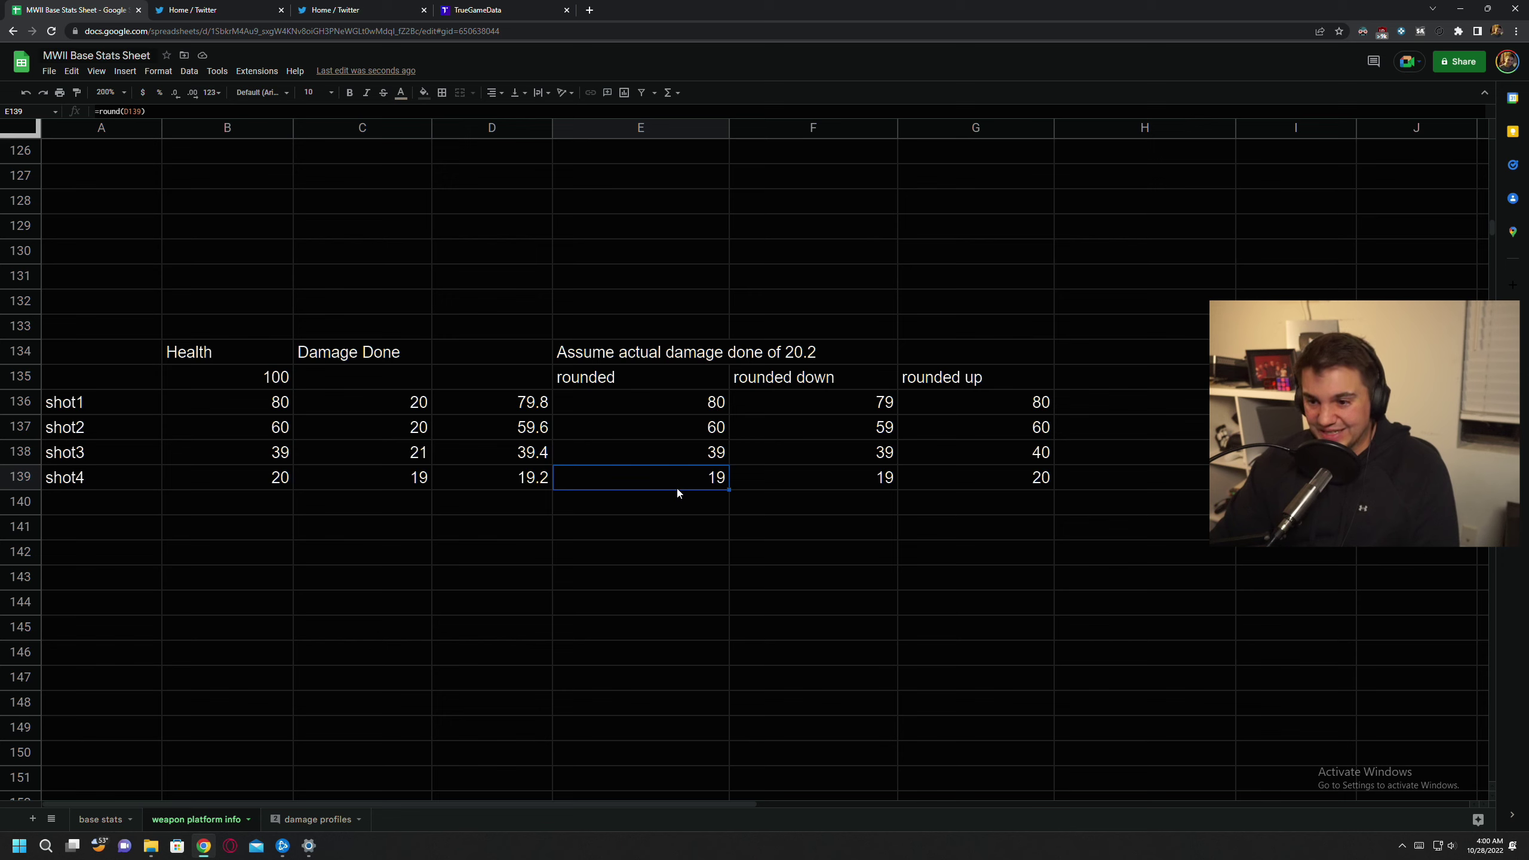
left_click(674, 500)
left_click(278, 485)
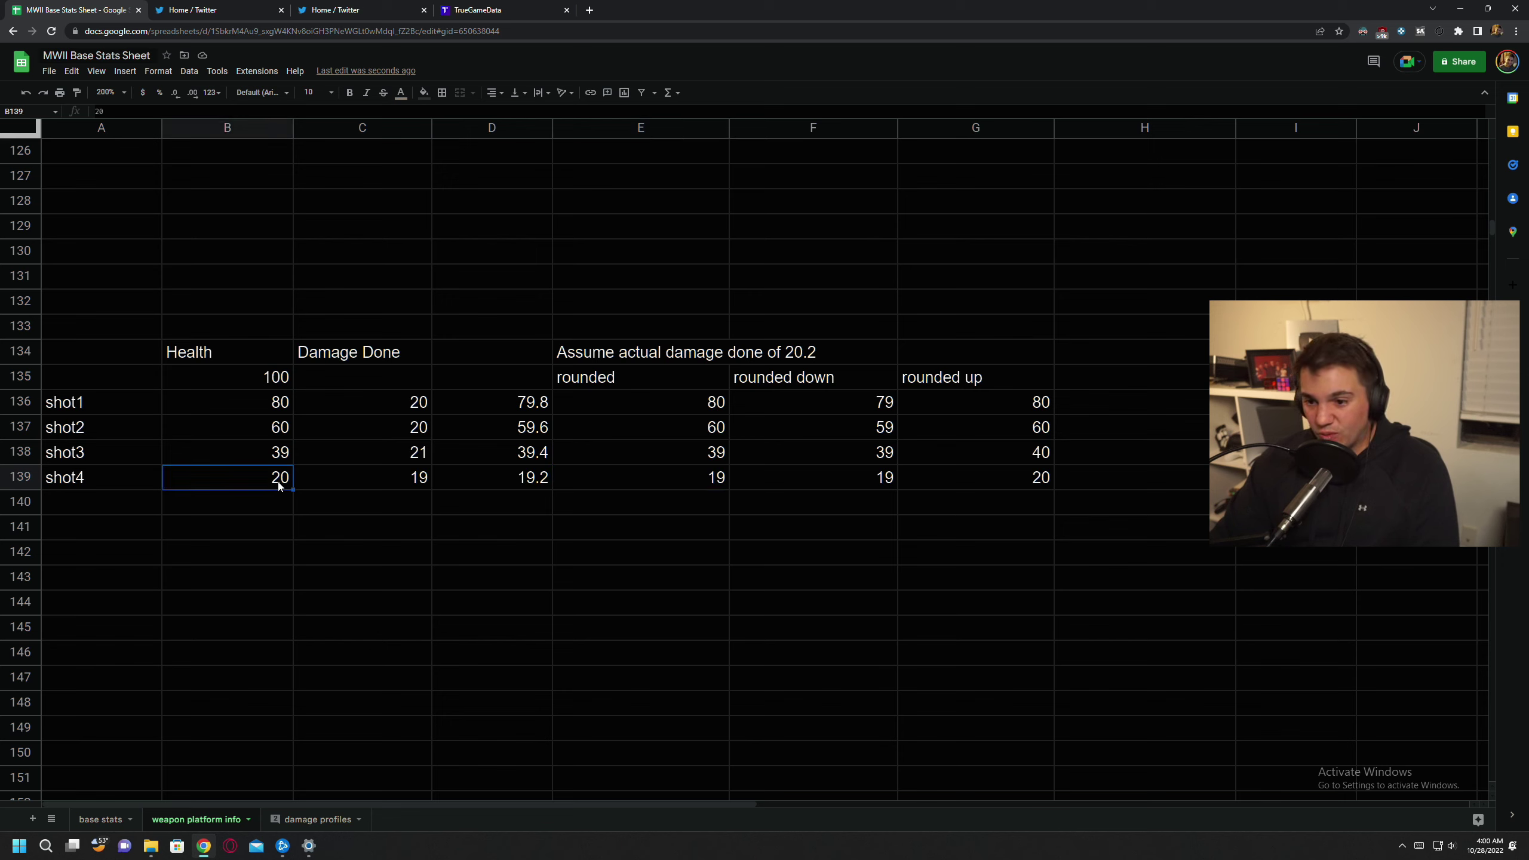
left_click(551, 528)
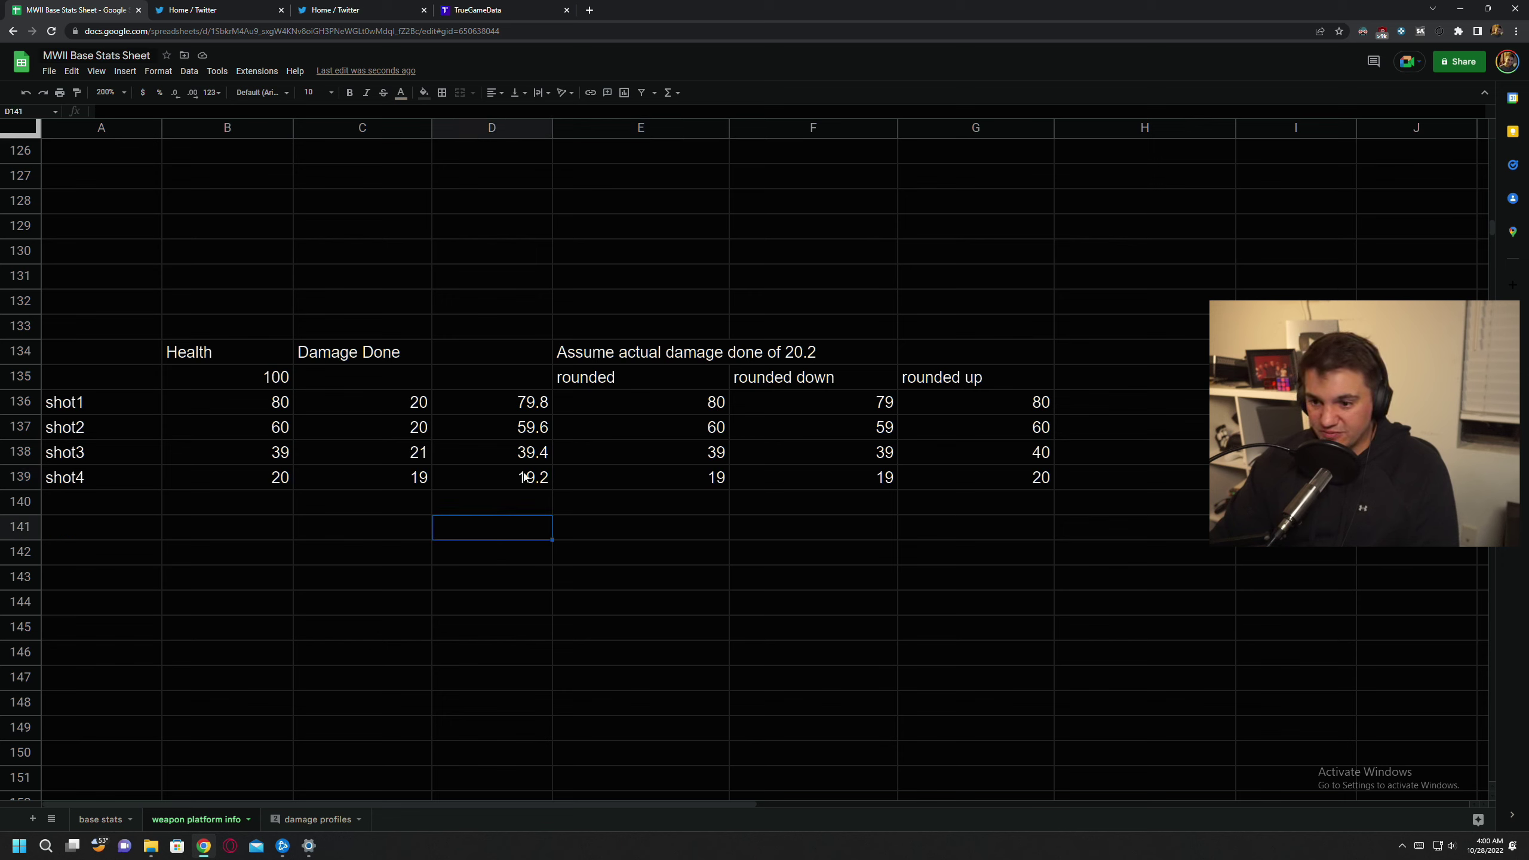
Step: Go through the unrounded remaining-health formulas in D136 to D139 shot by shot
left_click(521, 410)
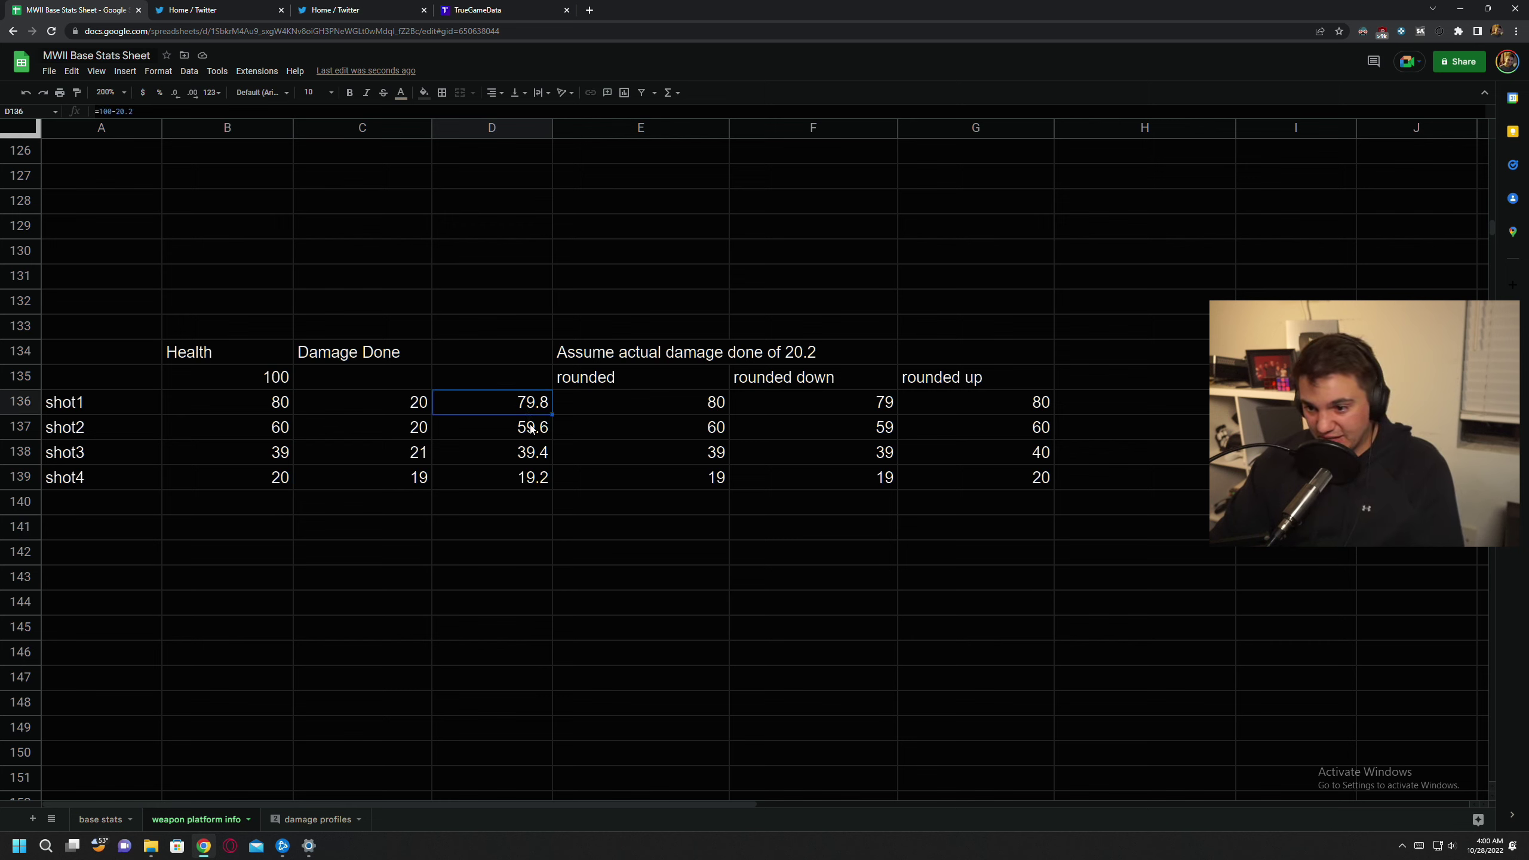
left_click(525, 434)
left_click(521, 452)
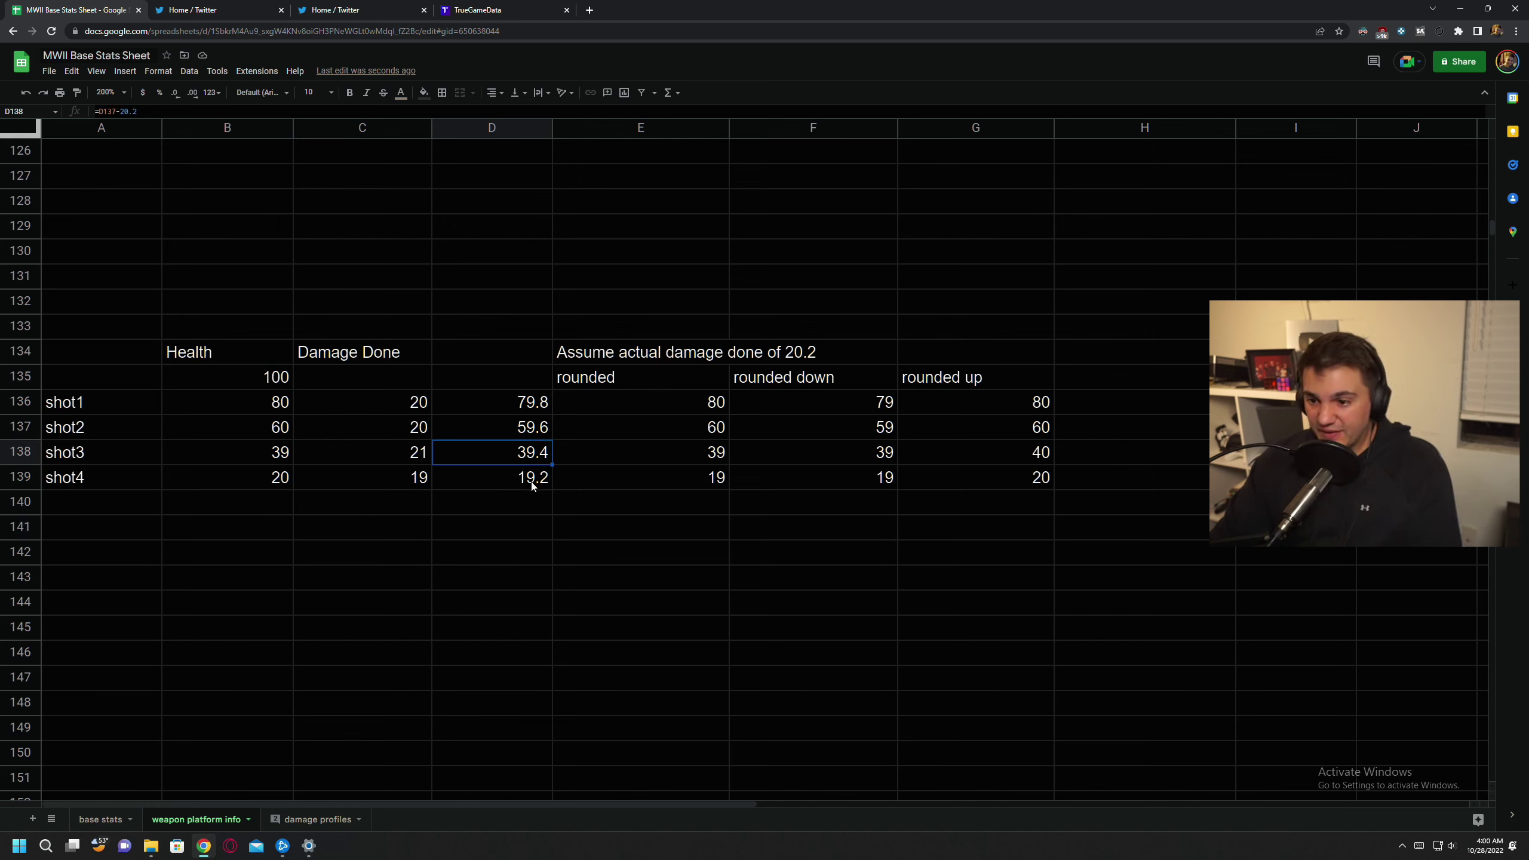
left_click(535, 483)
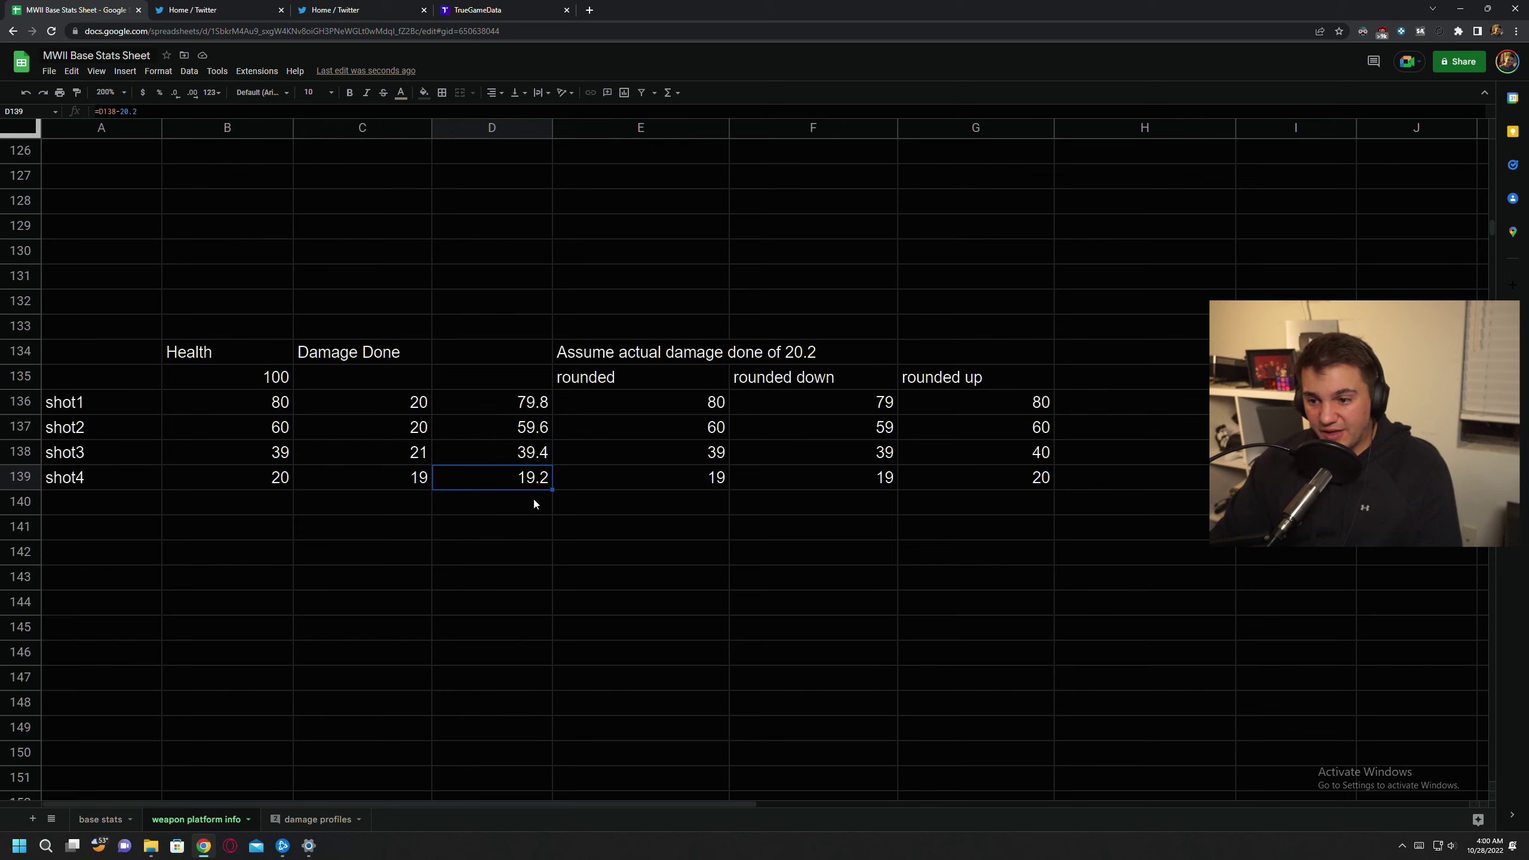
Step: Compare the rounded and rounded up columns under the 20.2 damage assumption with the recorded Health values in B136:B139
left_click(629, 359)
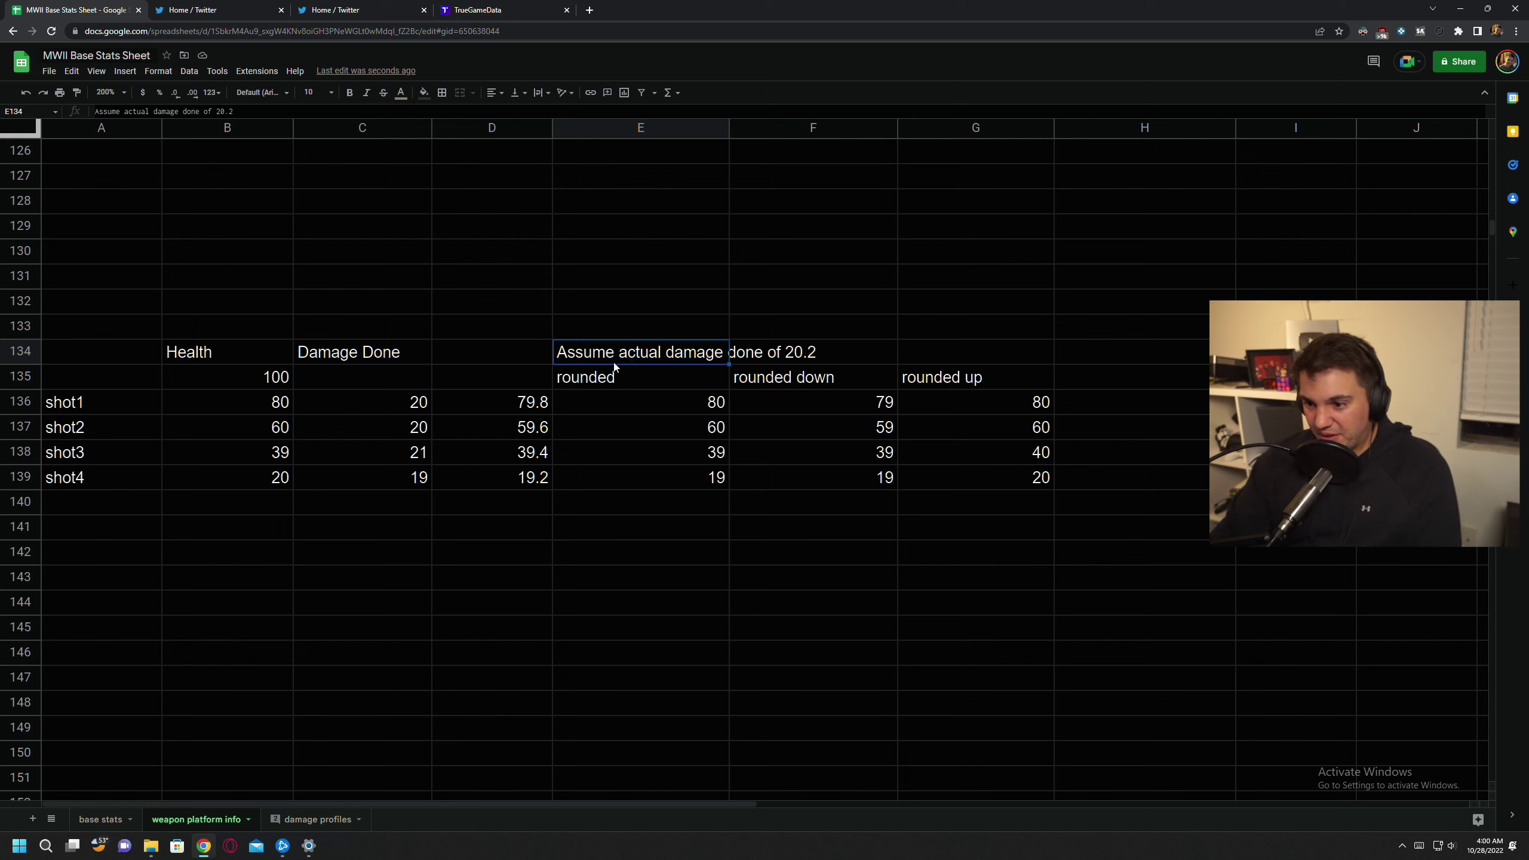
left_click_drag(631, 388, 676, 461)
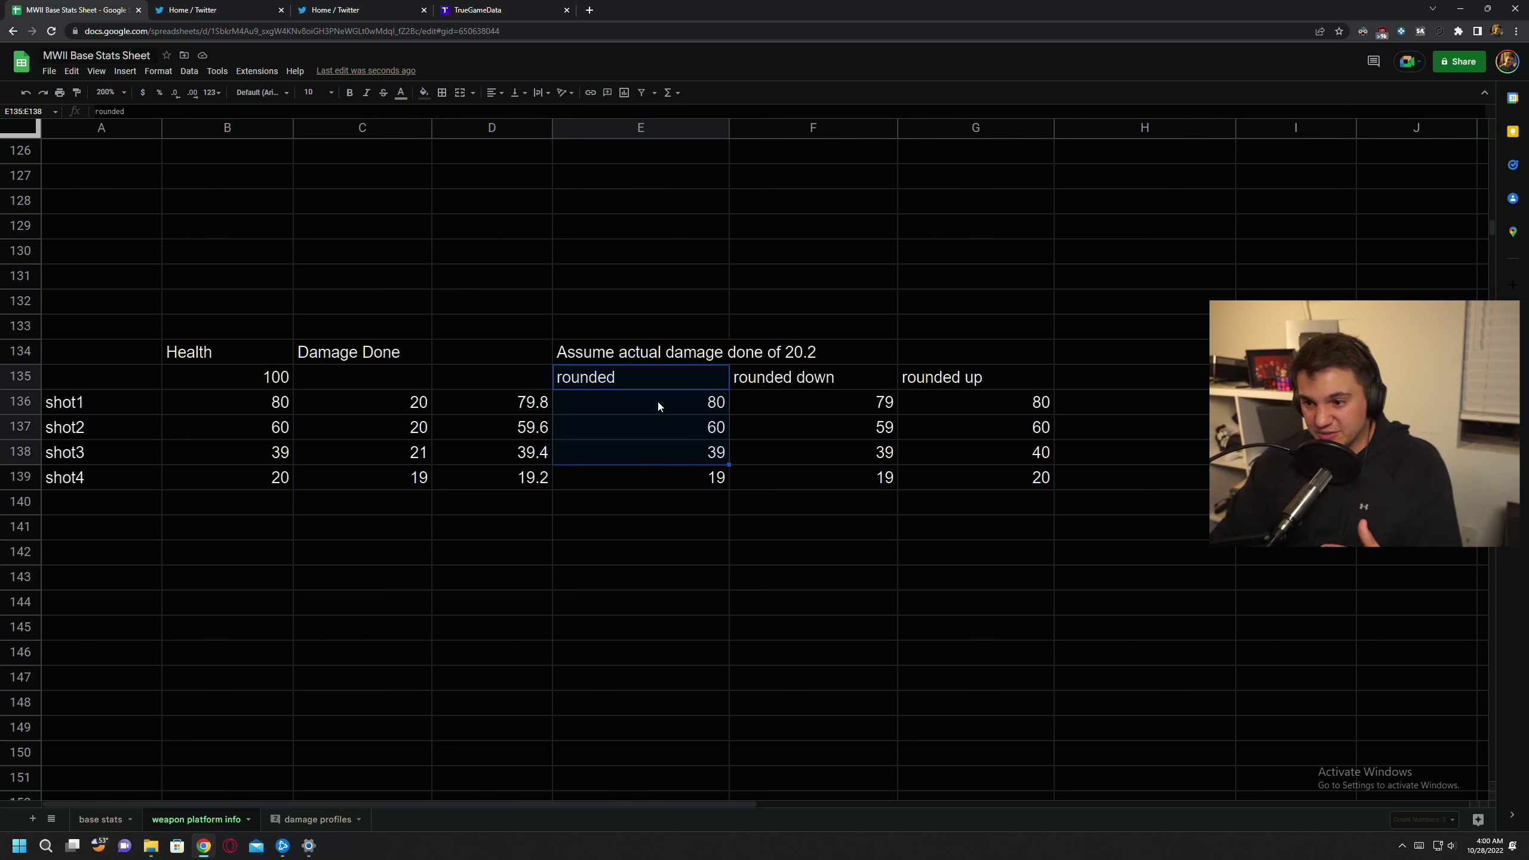
left_click_drag(964, 380, 999, 468)
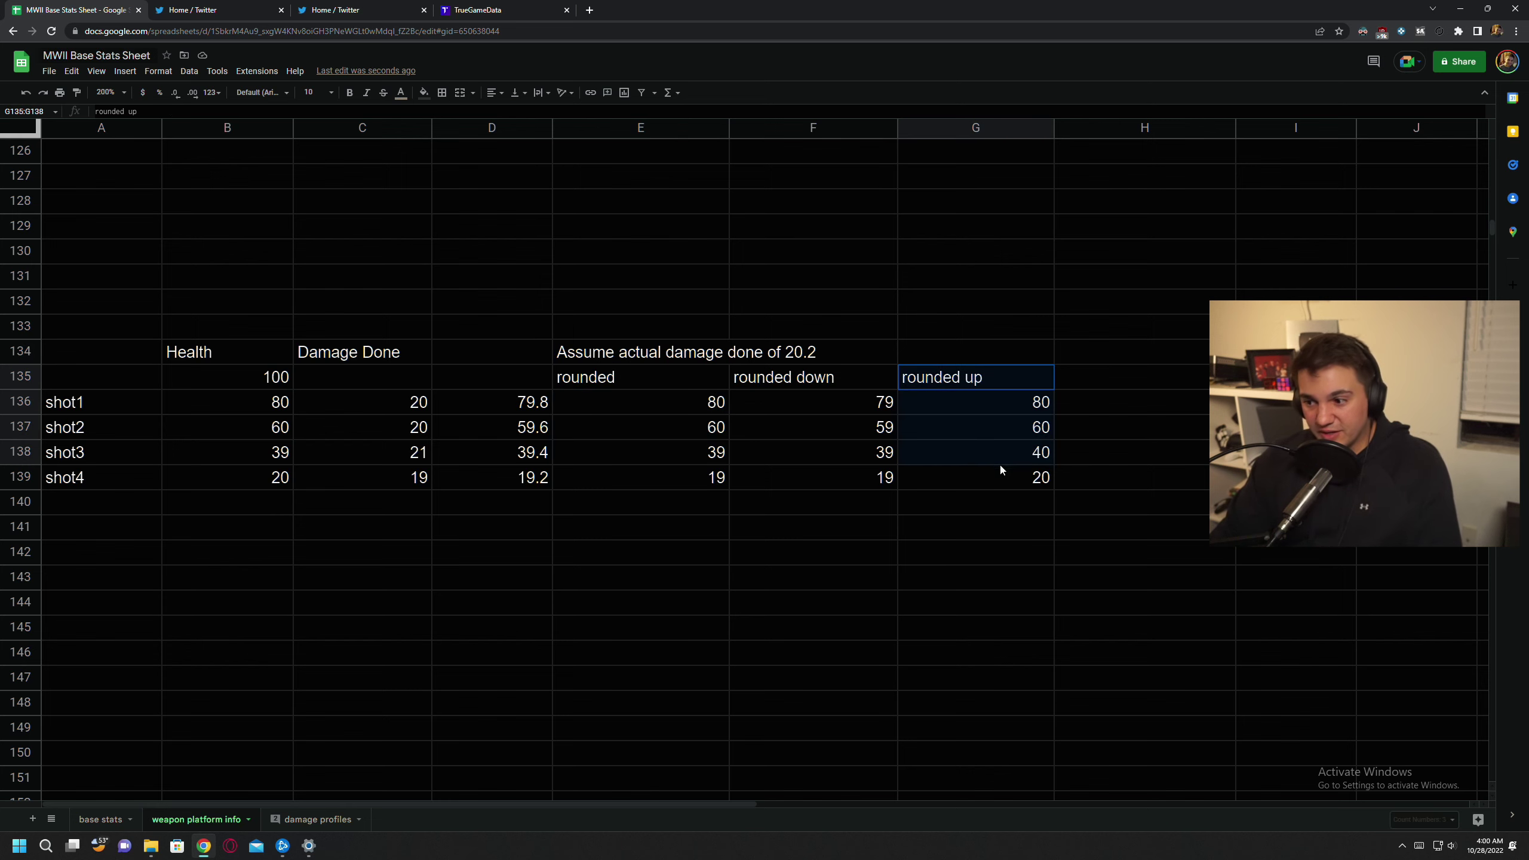
left_click(894, 542)
left_click_drag(269, 407, 281, 478)
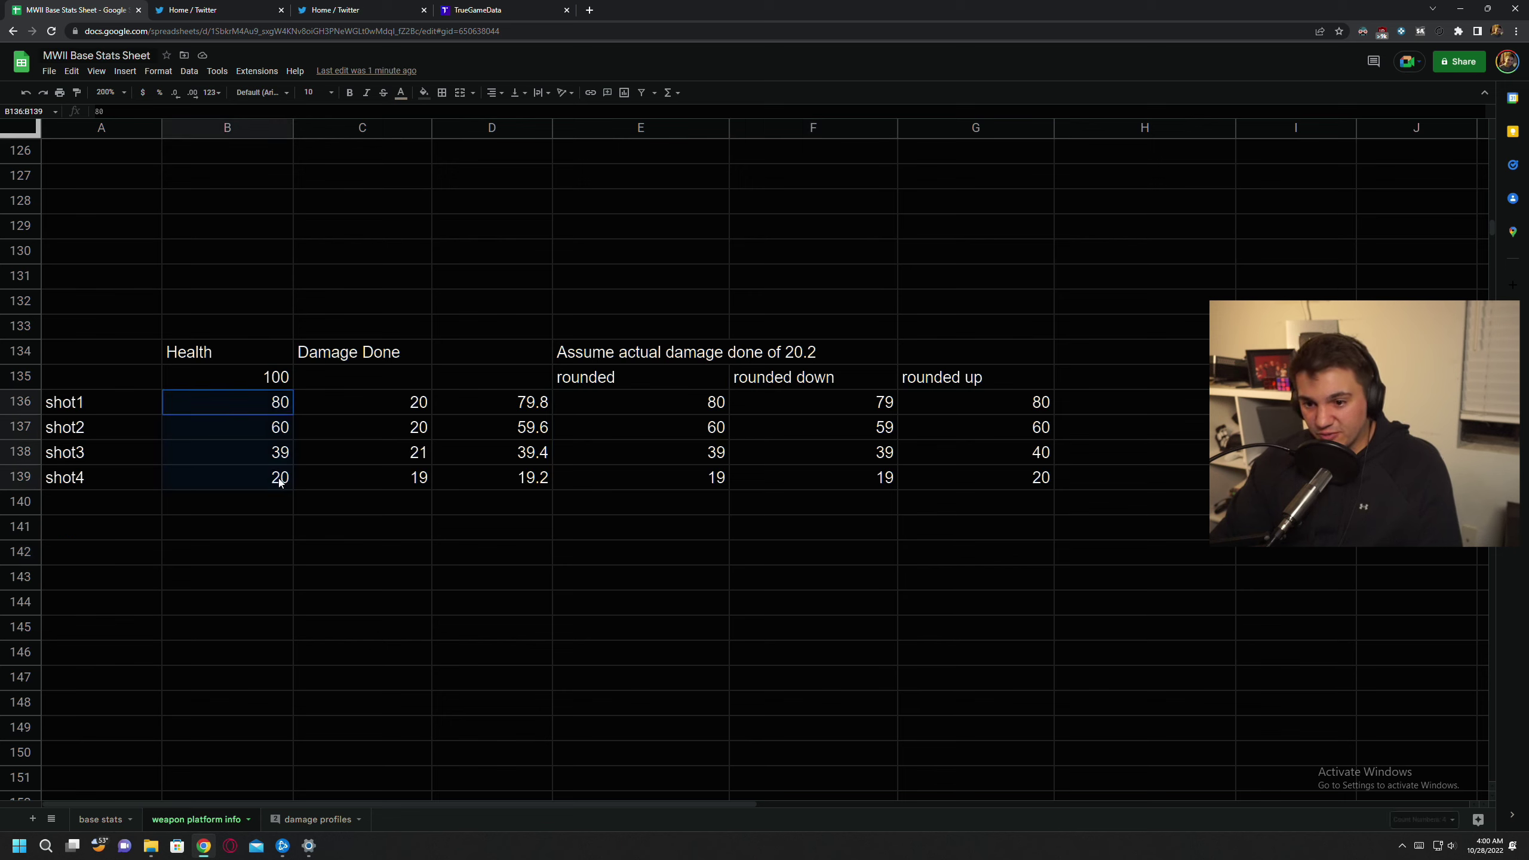